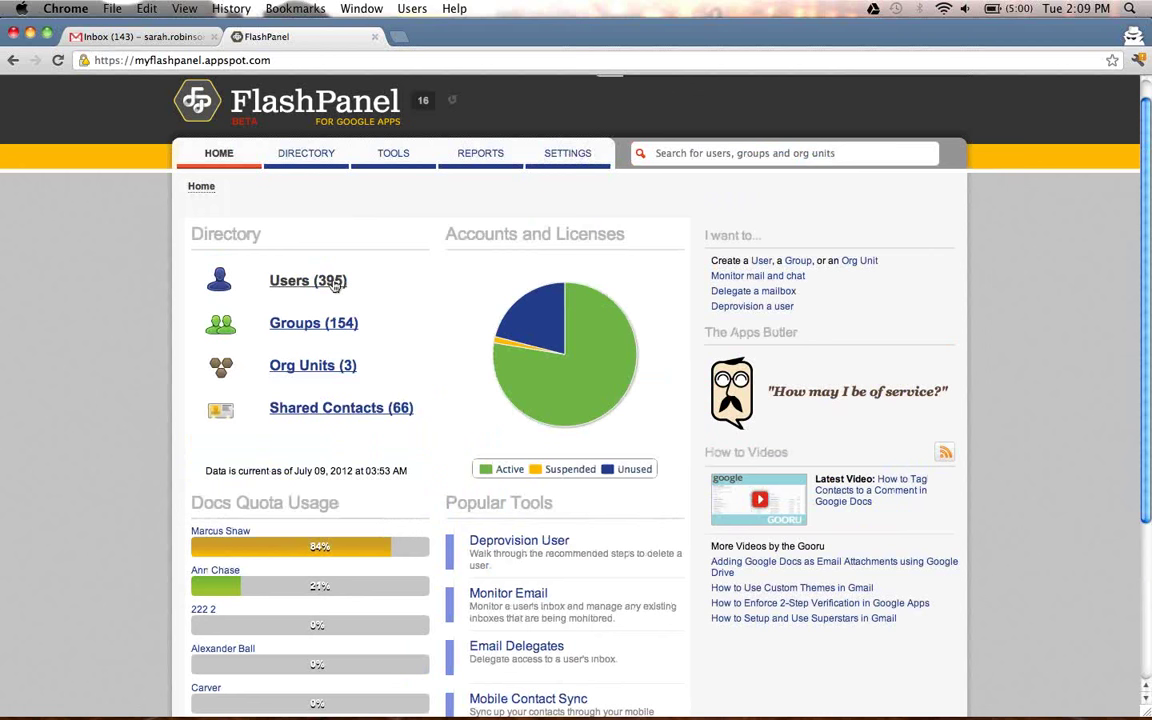
Filter the Users directory by the user's name and open their profile page.
{"action": "left_click", "coordinate": [335, 284]}
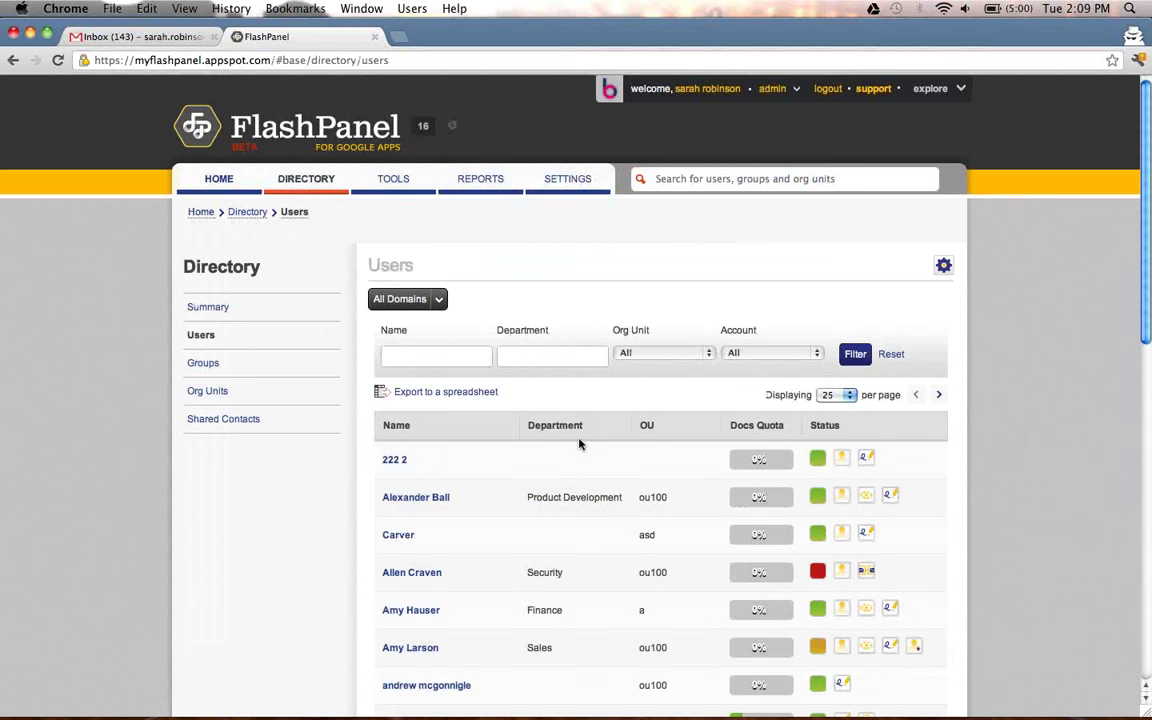
{"action": "left_click", "coordinate": [463, 356]}
{"action": "type", "text": "Sarah Ro"}
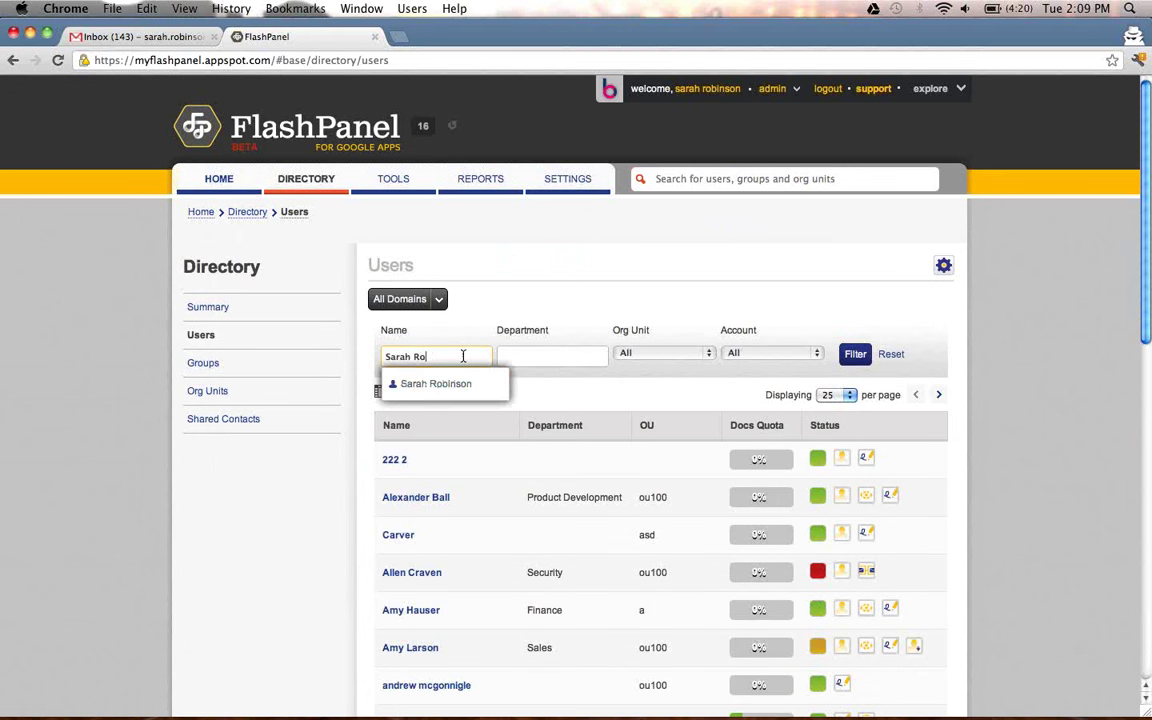
{"action": "type", "text": "b"}
{"action": "left_click", "coordinate": [463, 383]}
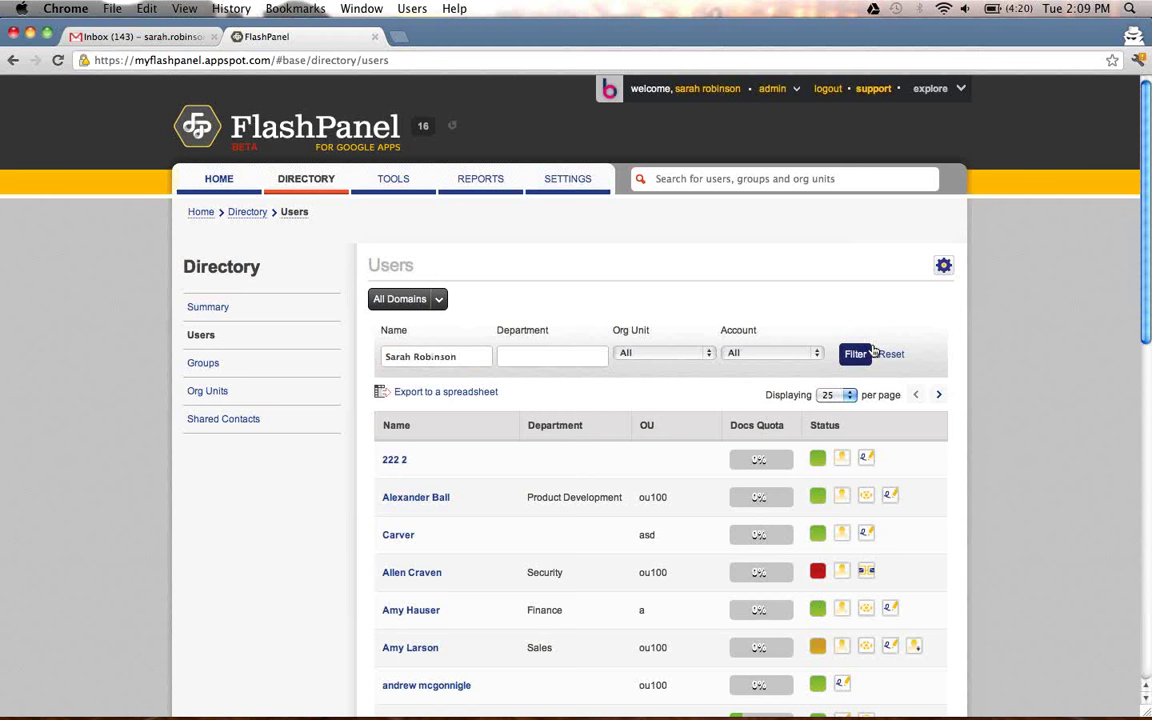
{"action": "left_click", "coordinate": [862, 355]}
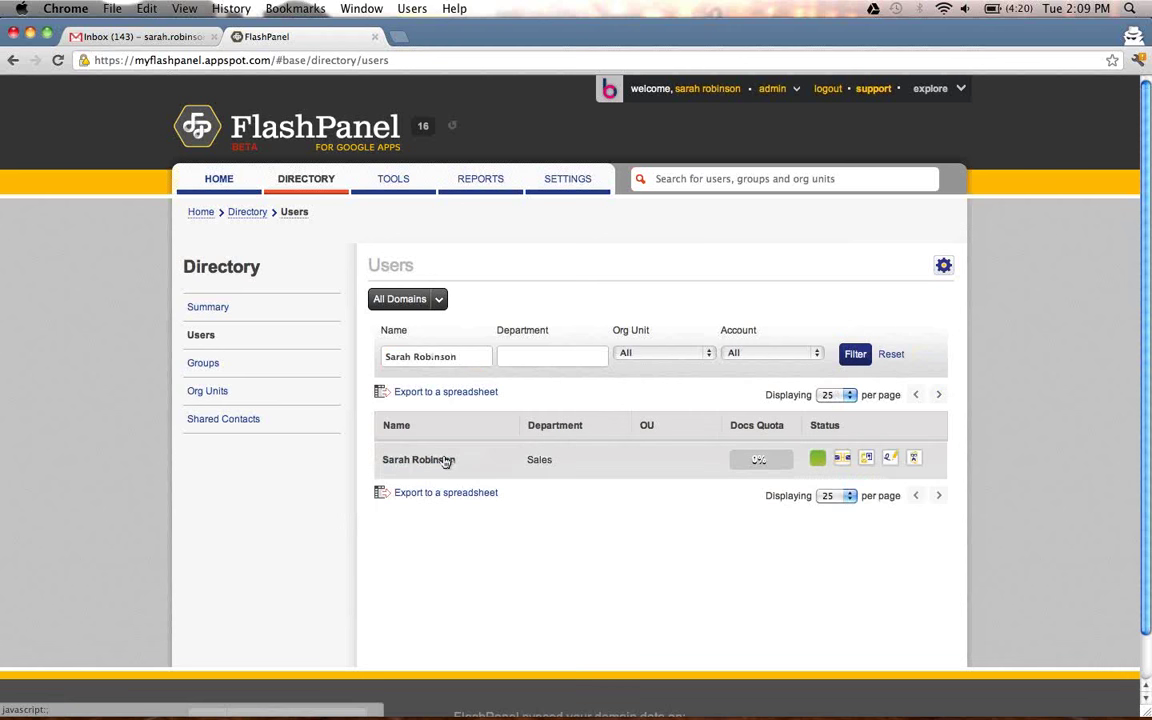
{"action": "left_click", "coordinate": [441, 459]}
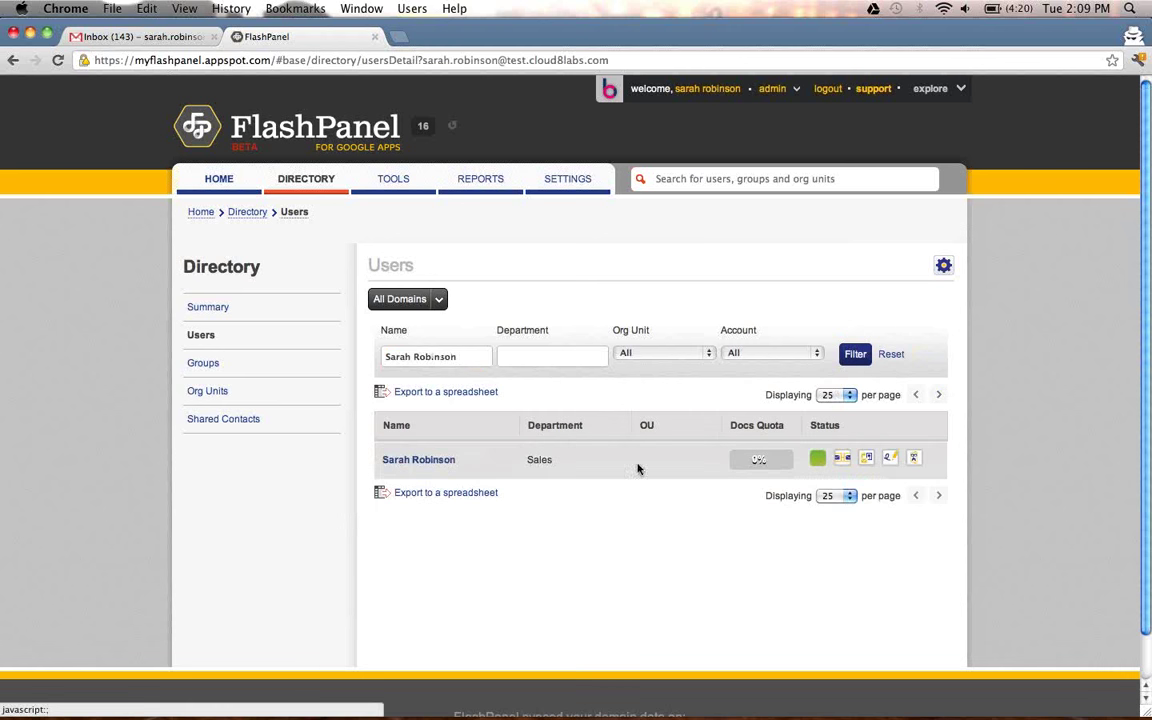
{"action": "left_click", "coordinate": [428, 463]}
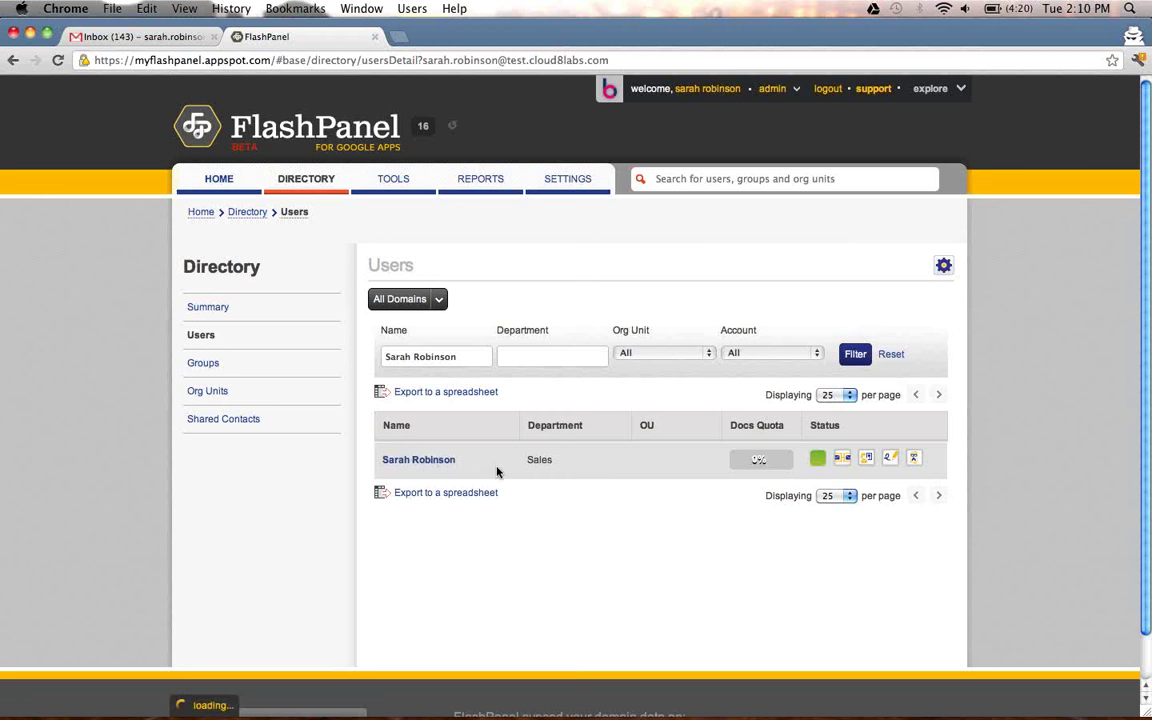
{"action": "scroll", "coordinate": [492, 470], "scroll_direction": "down", "scroll_amount": 1}
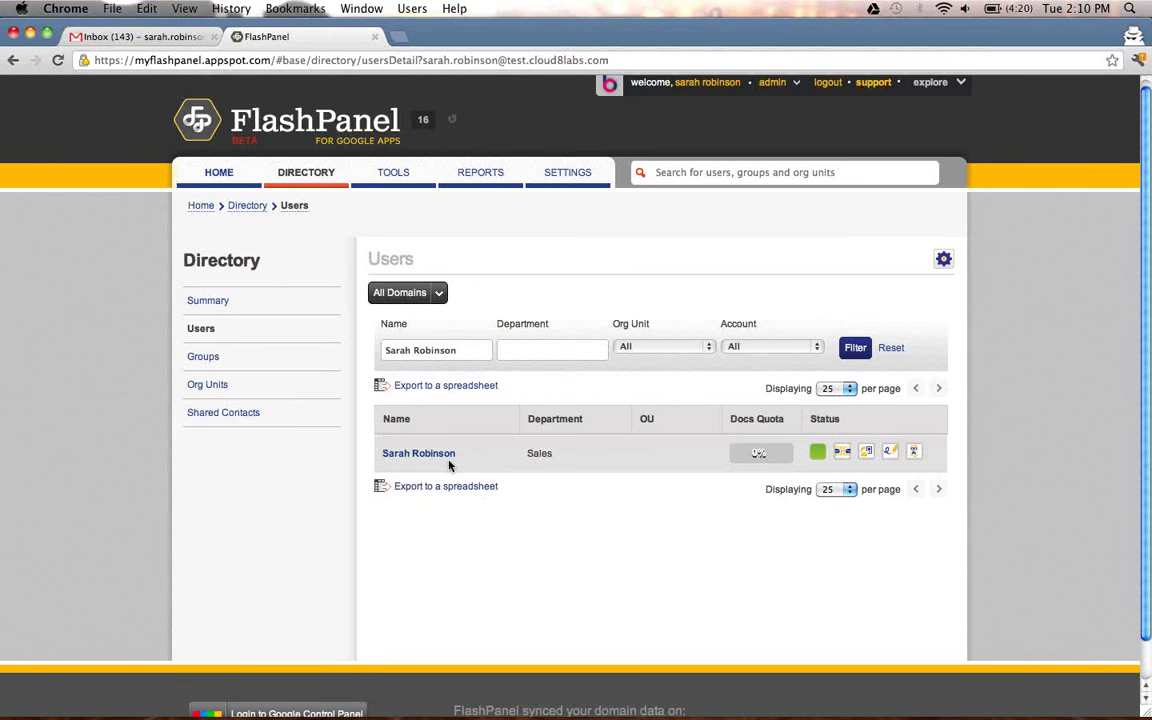
{"action": "left_click", "coordinate": [447, 458]}
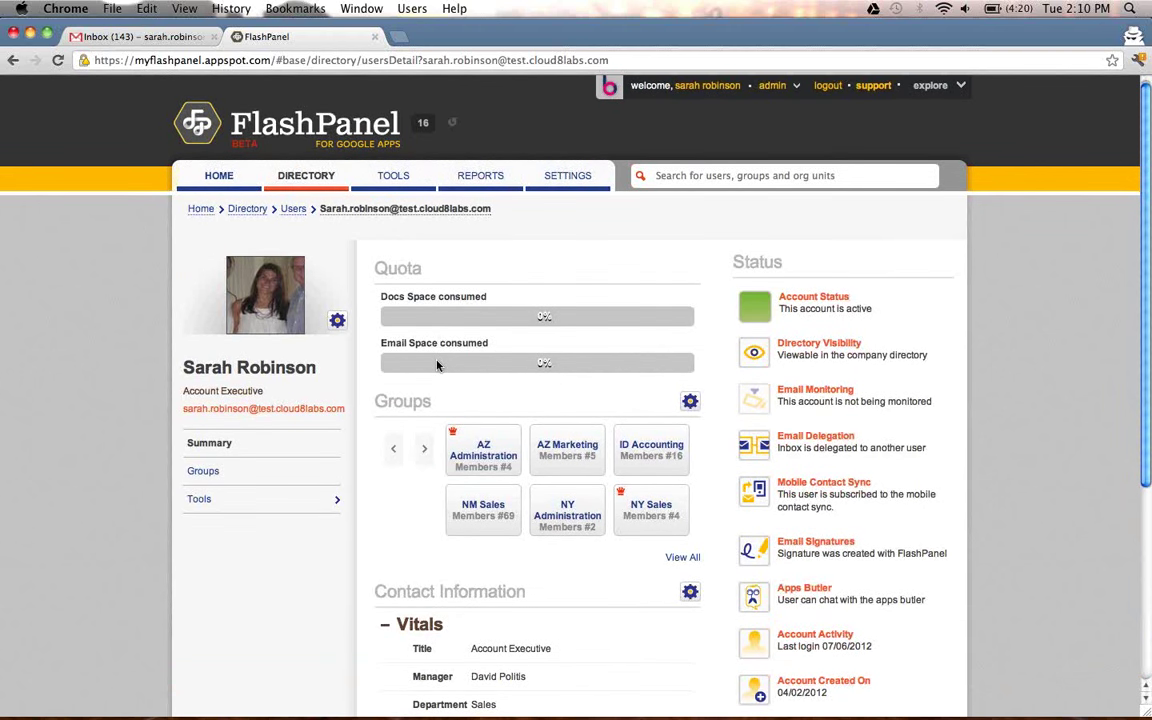
Bring up the user's group membership actions.
{"action": "scroll", "coordinate": [440, 378], "scroll_direction": "down", "scroll_amount": 1}
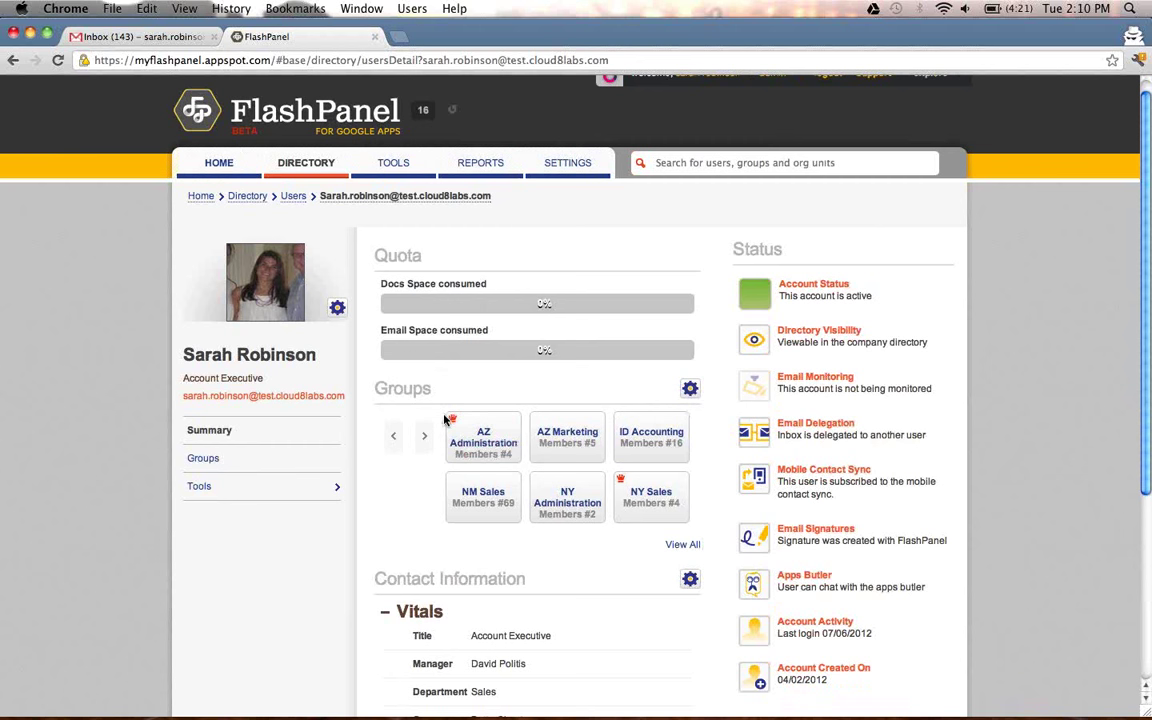
{"action": "mouse_move", "coordinate": [549, 430]}
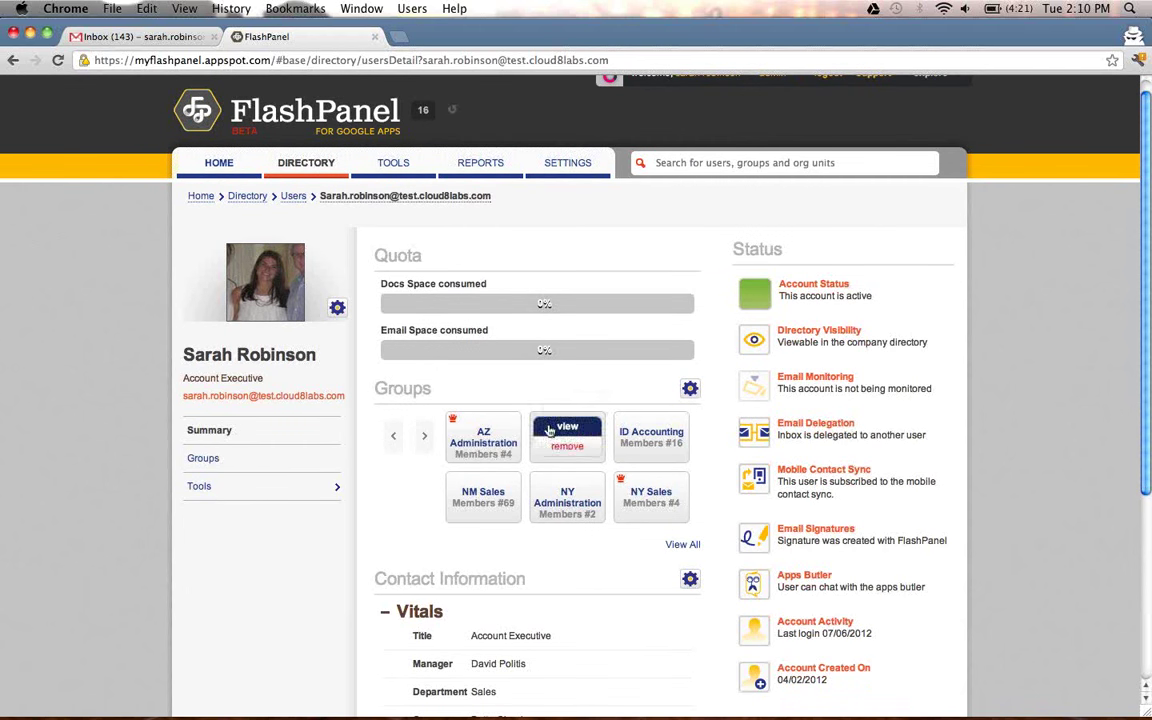
{"action": "mouse_move", "coordinate": [505, 452]}
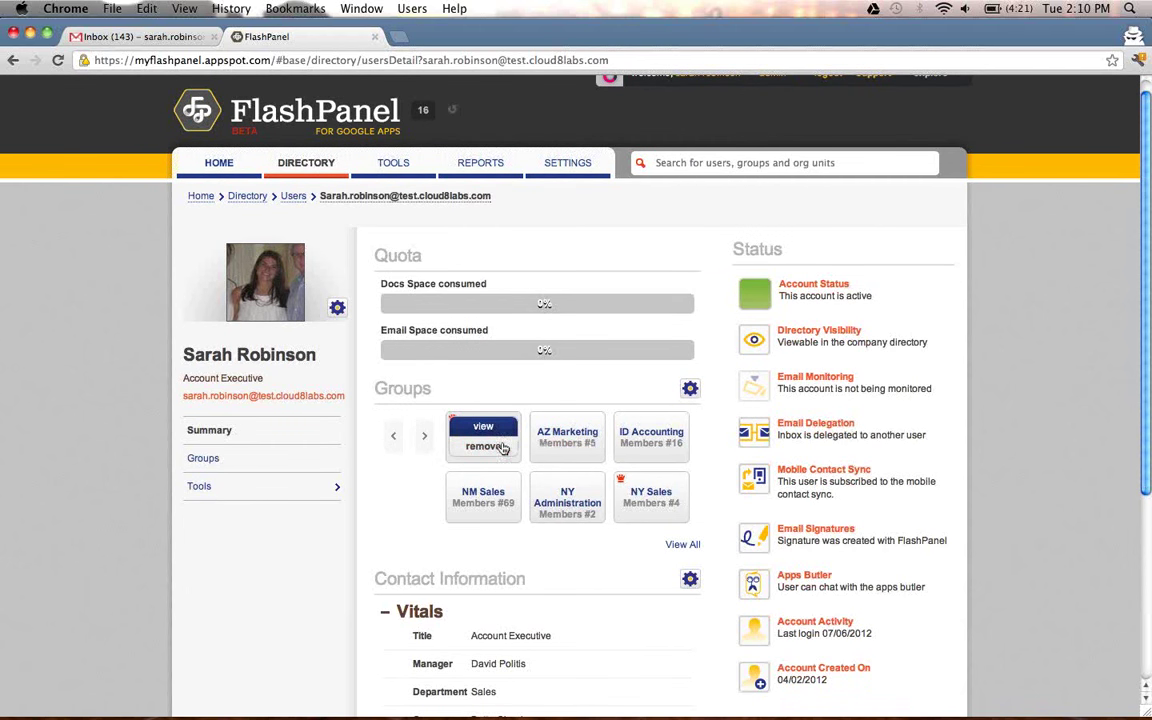
{"action": "left_click", "coordinate": [686, 398]}
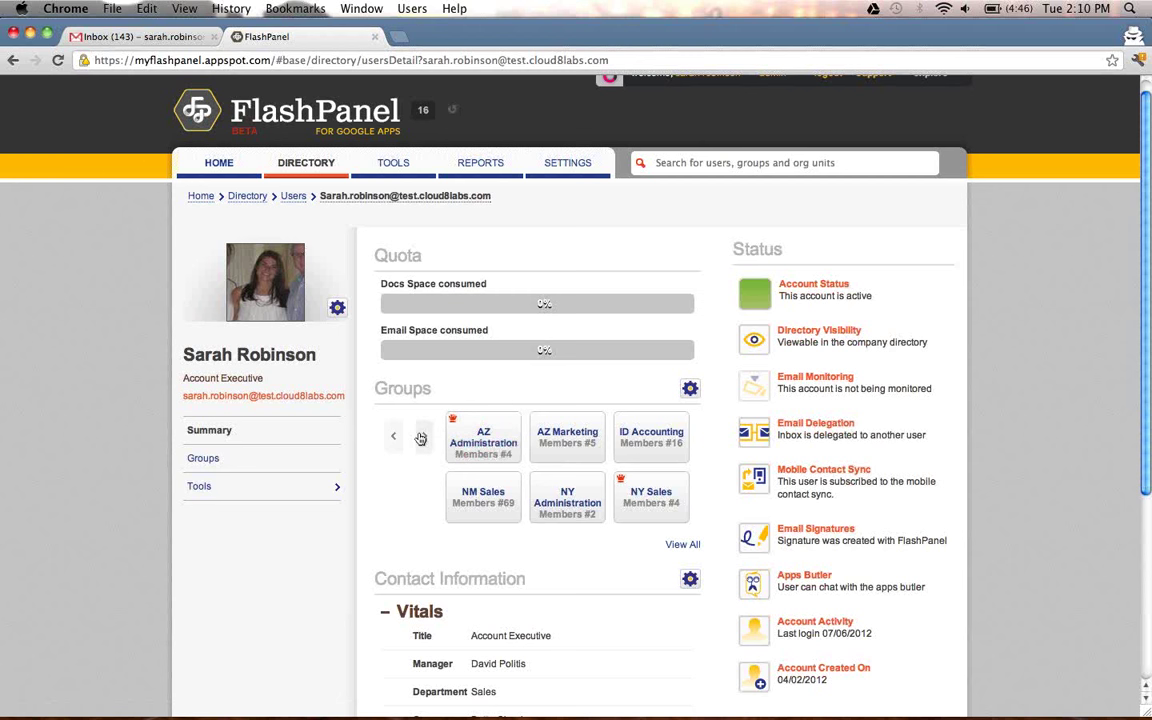
Expand the user's Contact Info, Other and Nicknames sections.
{"action": "mouse_move", "coordinate": [598, 459]}
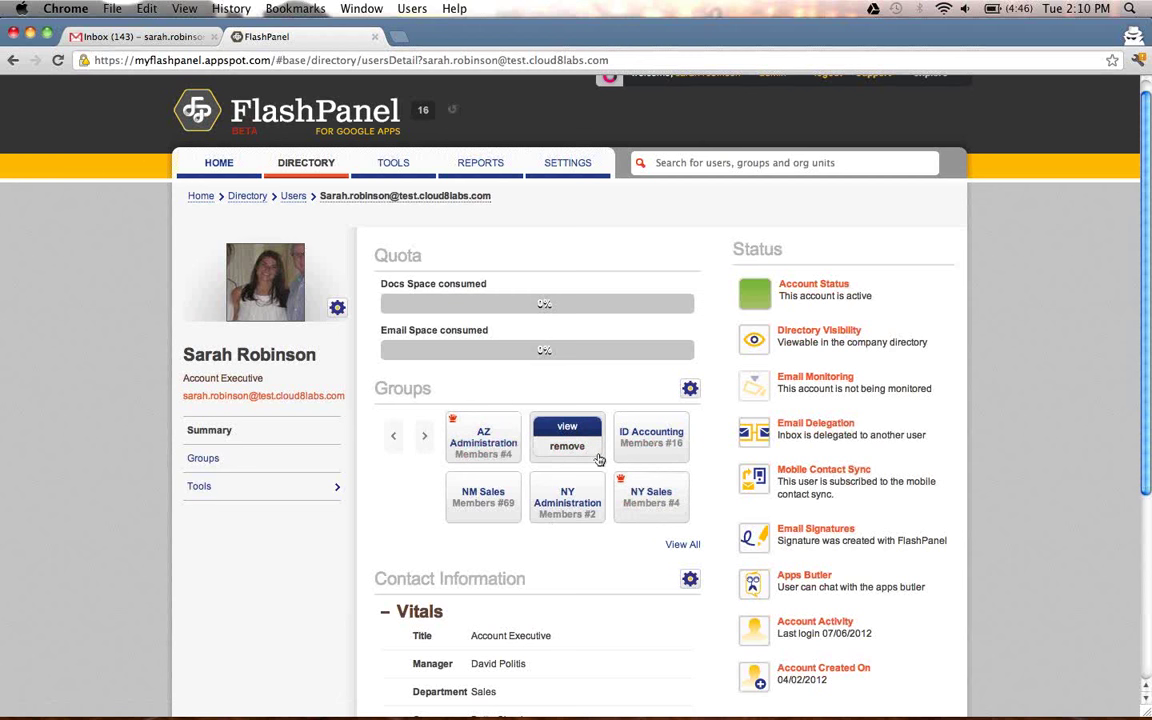
{"action": "scroll", "coordinate": [599, 460], "scroll_direction": "down", "scroll_amount": 5}
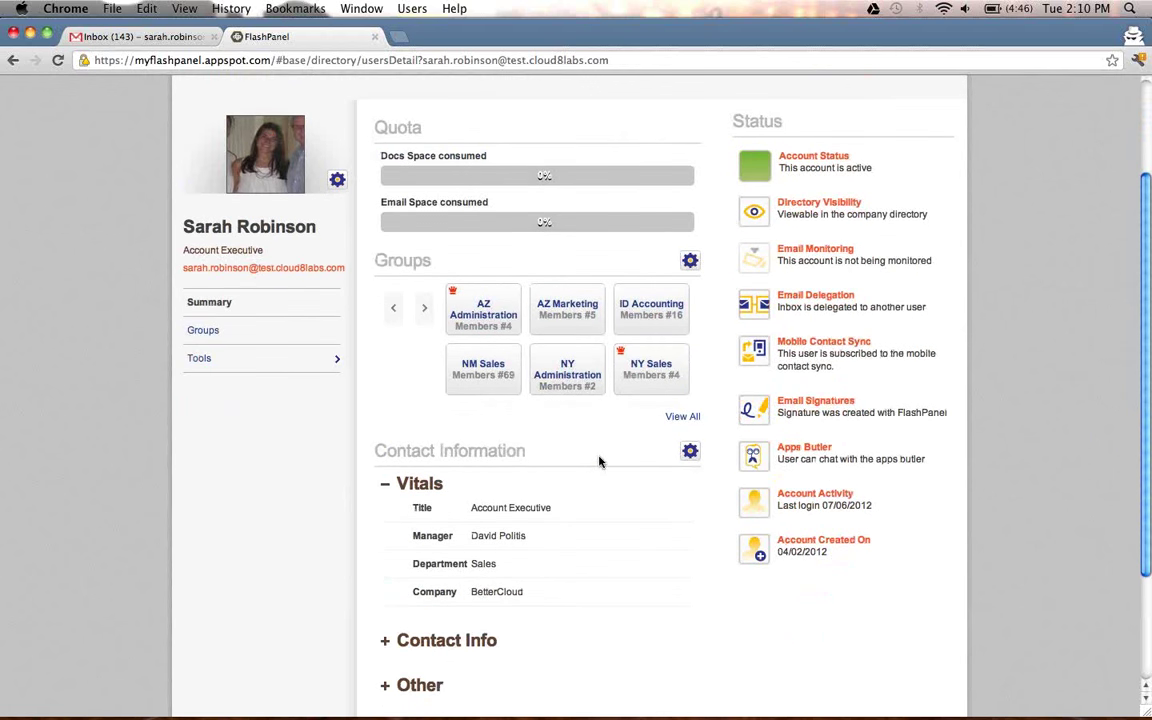
{"action": "left_click", "coordinate": [388, 483]}
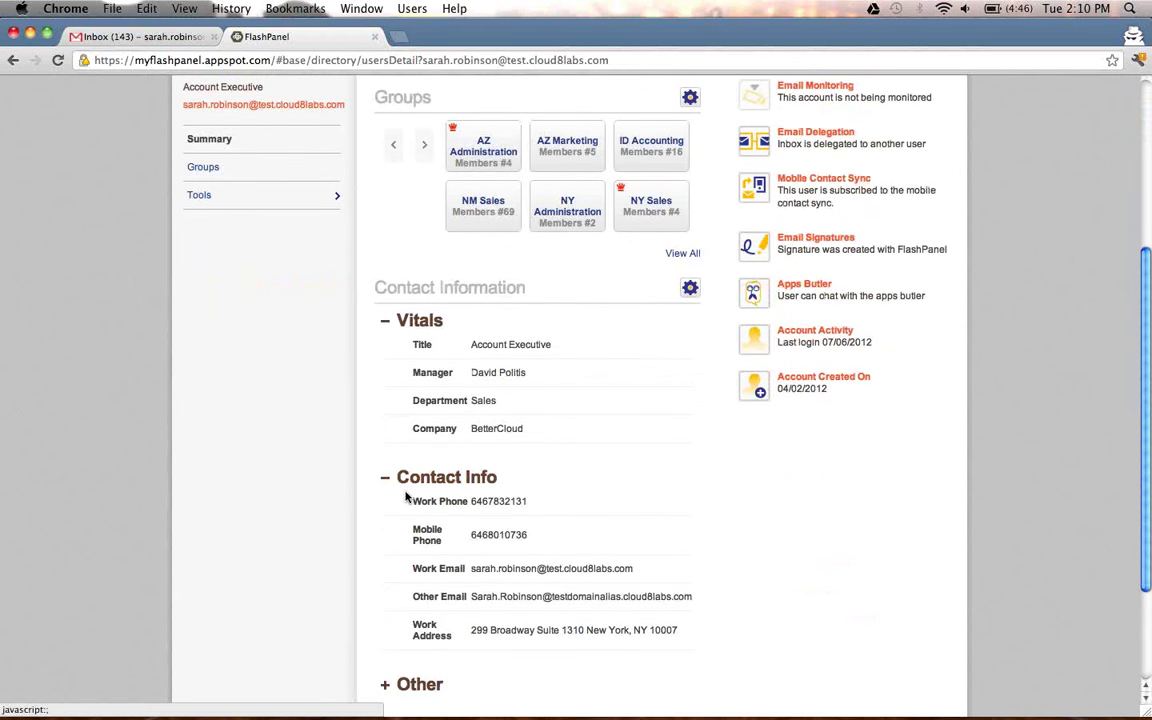
{"action": "scroll", "coordinate": [409, 500], "scroll_direction": "down", "scroll_amount": 2}
{"action": "left_click", "coordinate": [387, 569]}
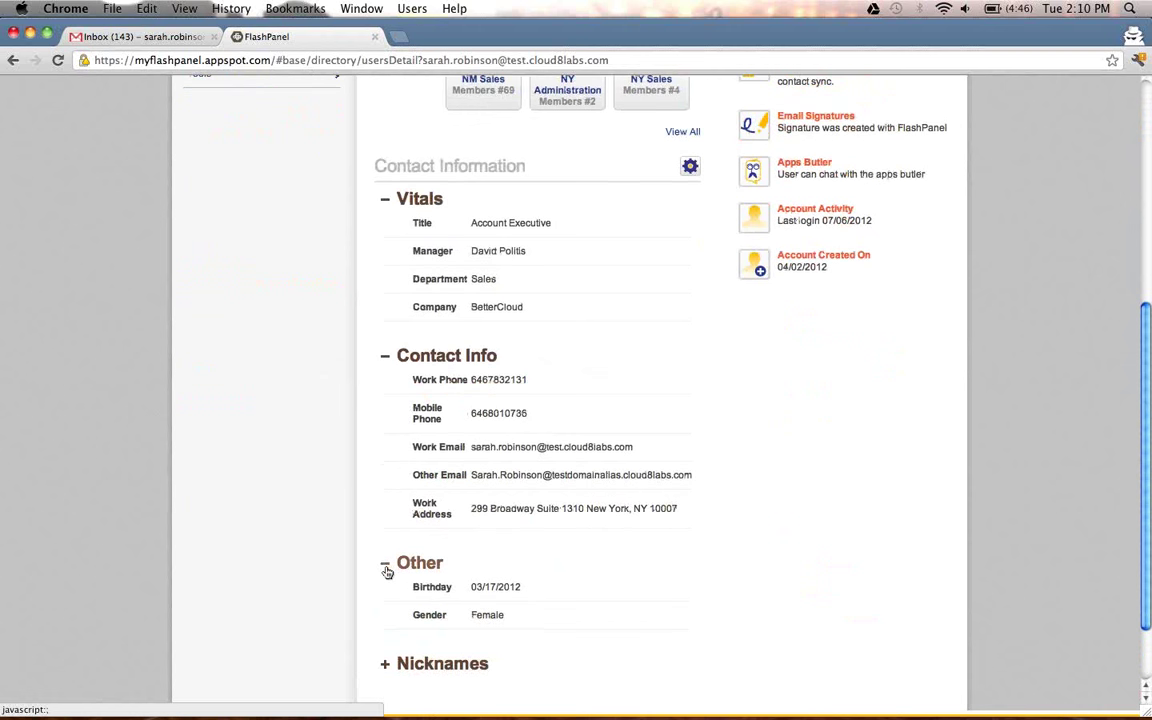
{"action": "scroll", "coordinate": [383, 600], "scroll_direction": "down", "scroll_amount": 1}
{"action": "left_click", "coordinate": [385, 631]}
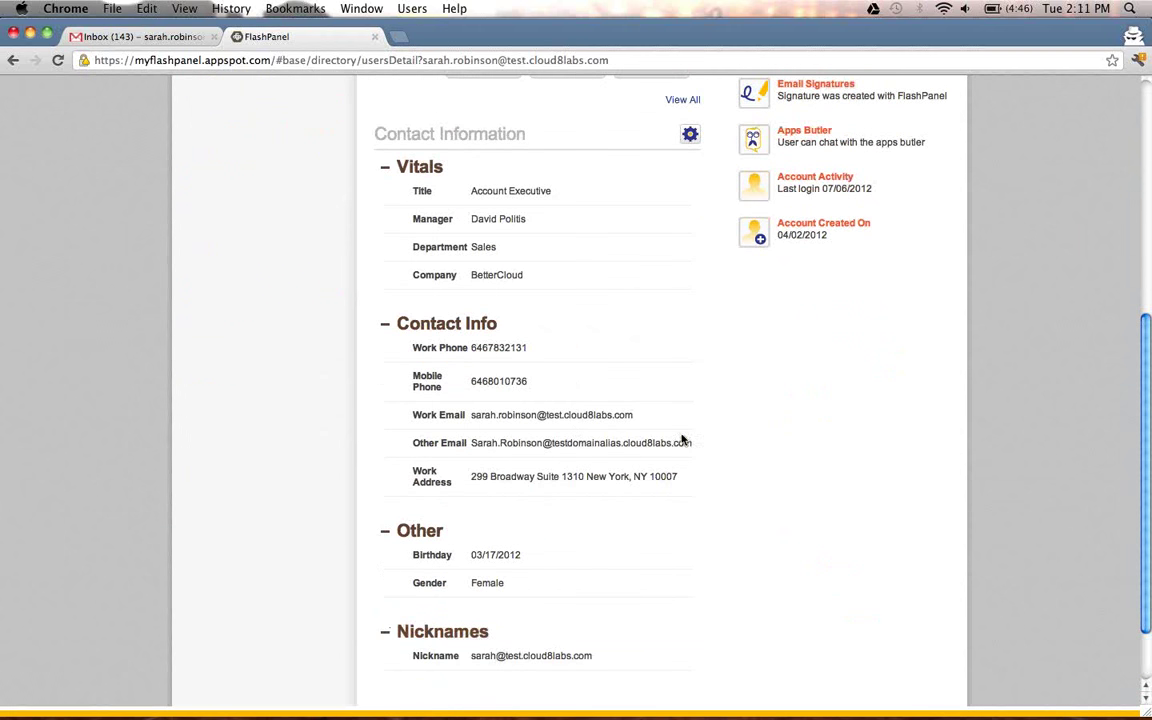
{"action": "scroll", "coordinate": [688, 448], "scroll_direction": "up", "scroll_amount": 8}
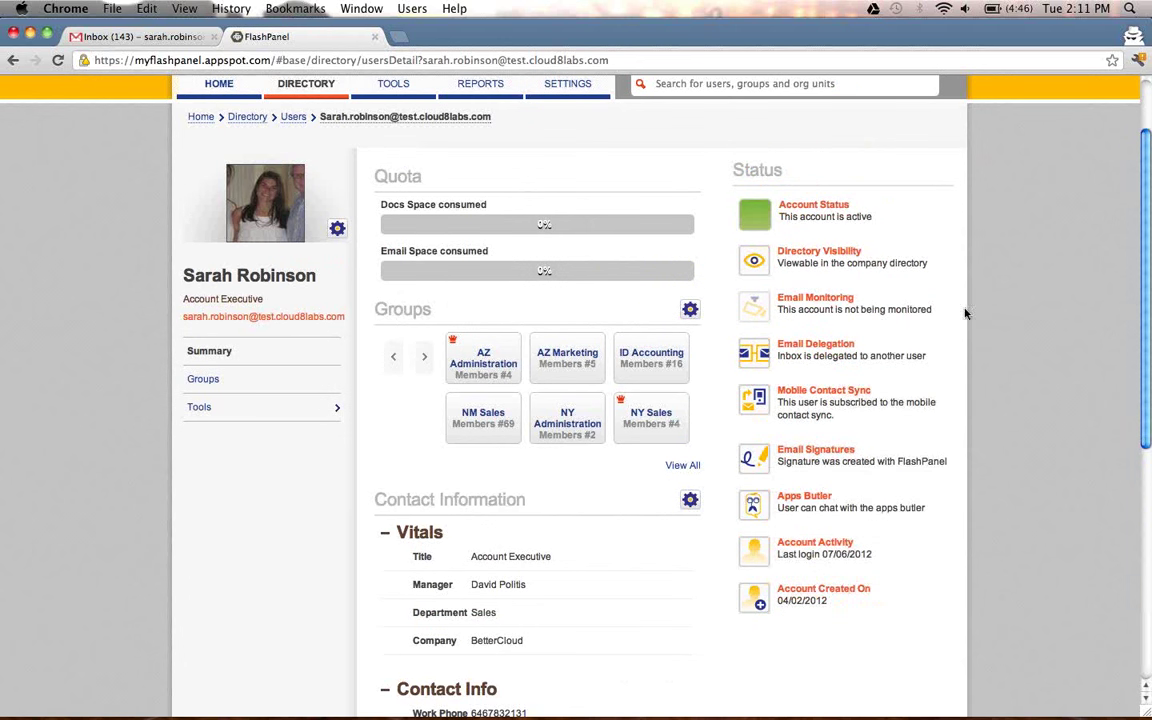
Review the Account Status and Directory Visibility options for the user.
{"action": "left_click", "coordinate": [853, 206]}
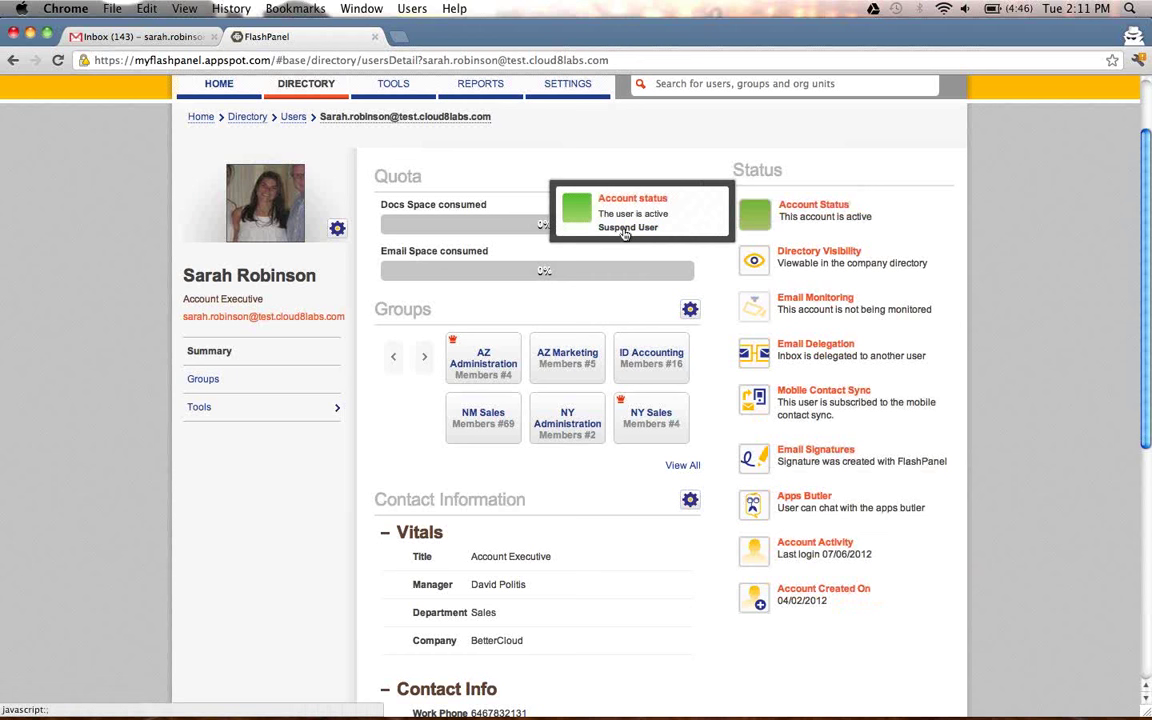
{"action": "left_click", "coordinate": [760, 262]}
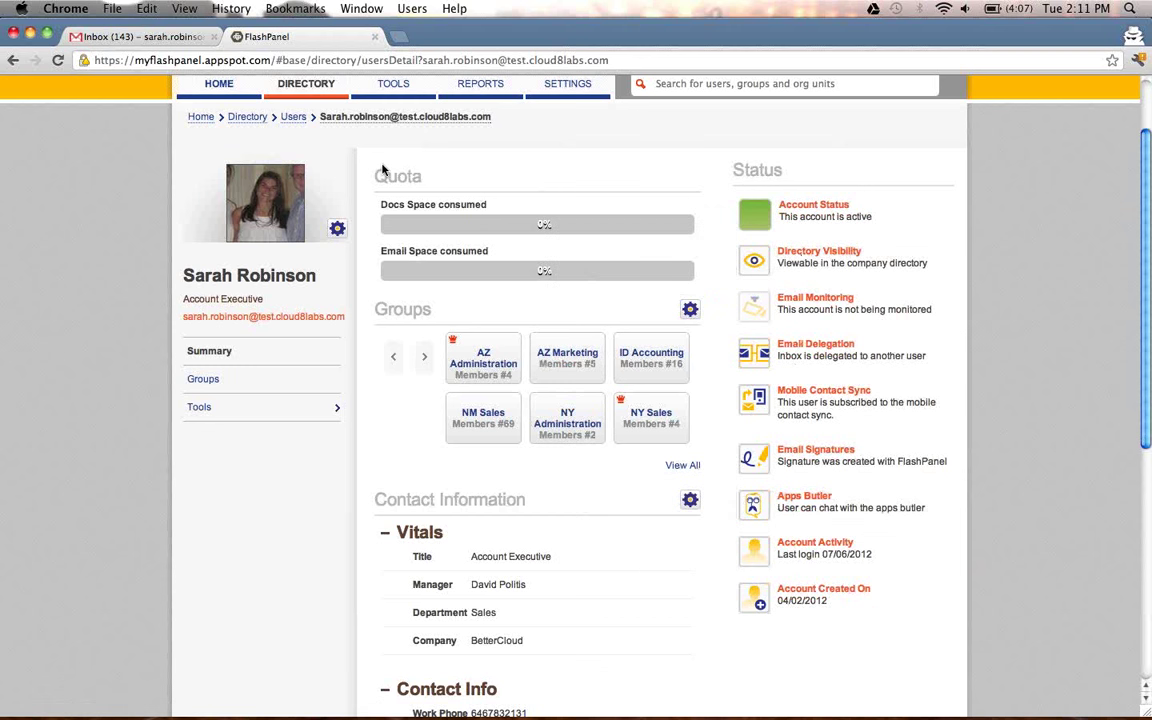
{"action": "scroll", "coordinate": [340, 145], "scroll_direction": "up", "scroll_amount": 1}
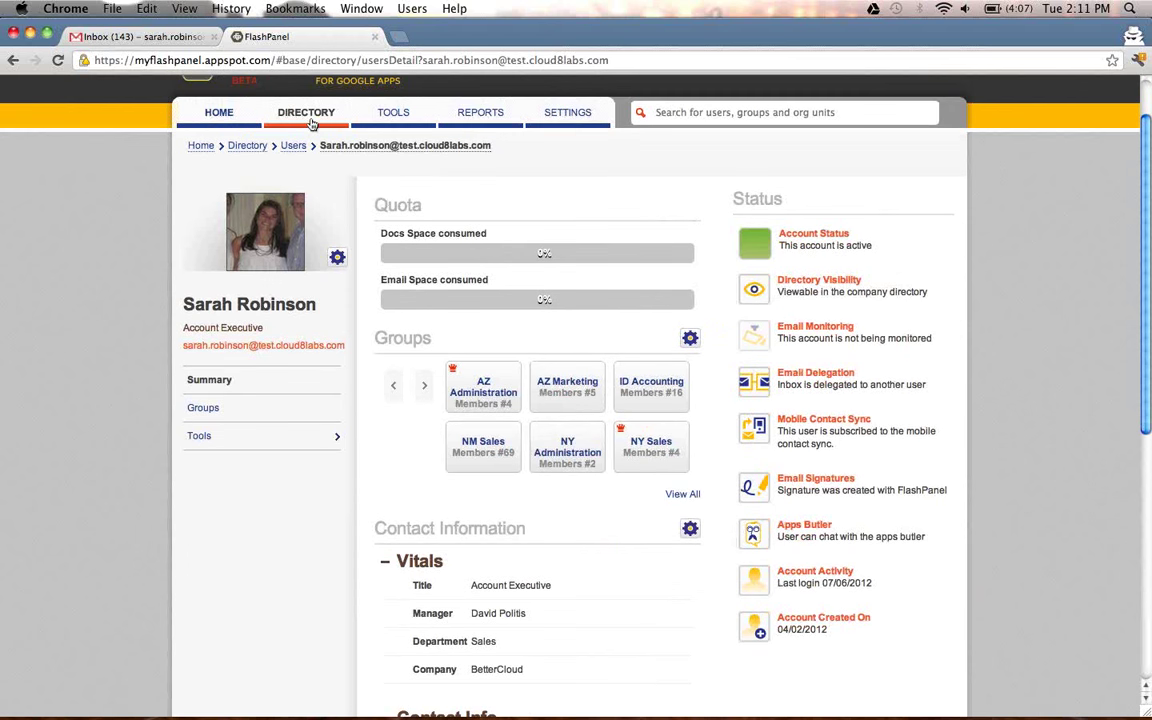
Open the AK Operations group from the Groups directory list.
{"action": "left_click", "coordinate": [311, 118]}
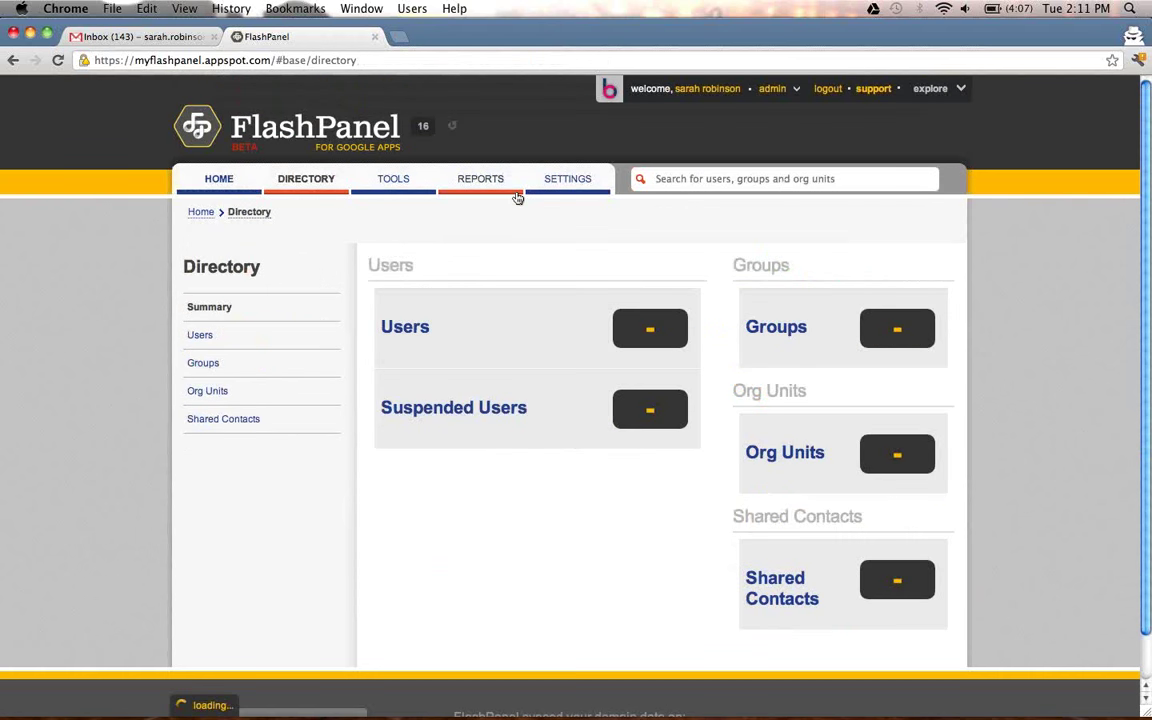
{"action": "left_click", "coordinate": [790, 325]}
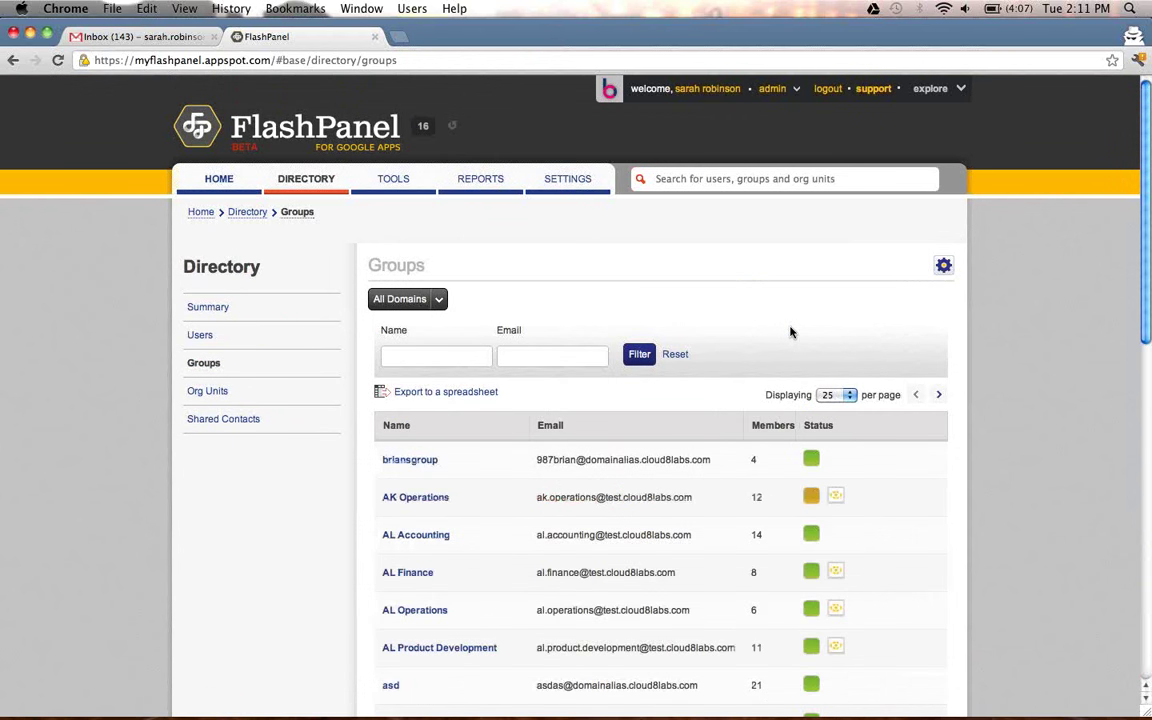
{"action": "left_click", "coordinate": [400, 500]}
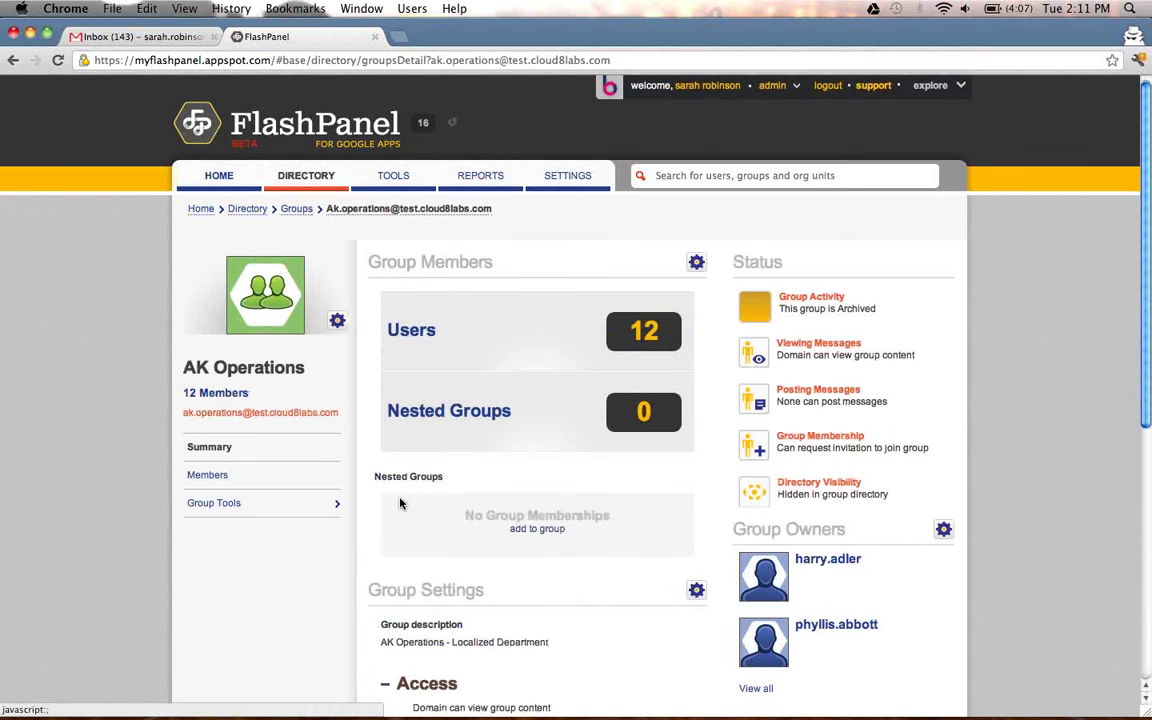
Scroll through AK Operations' members and settings, then return to the Directory summary.
{"action": "scroll", "coordinate": [390, 490], "scroll_direction": "down", "scroll_amount": 1}
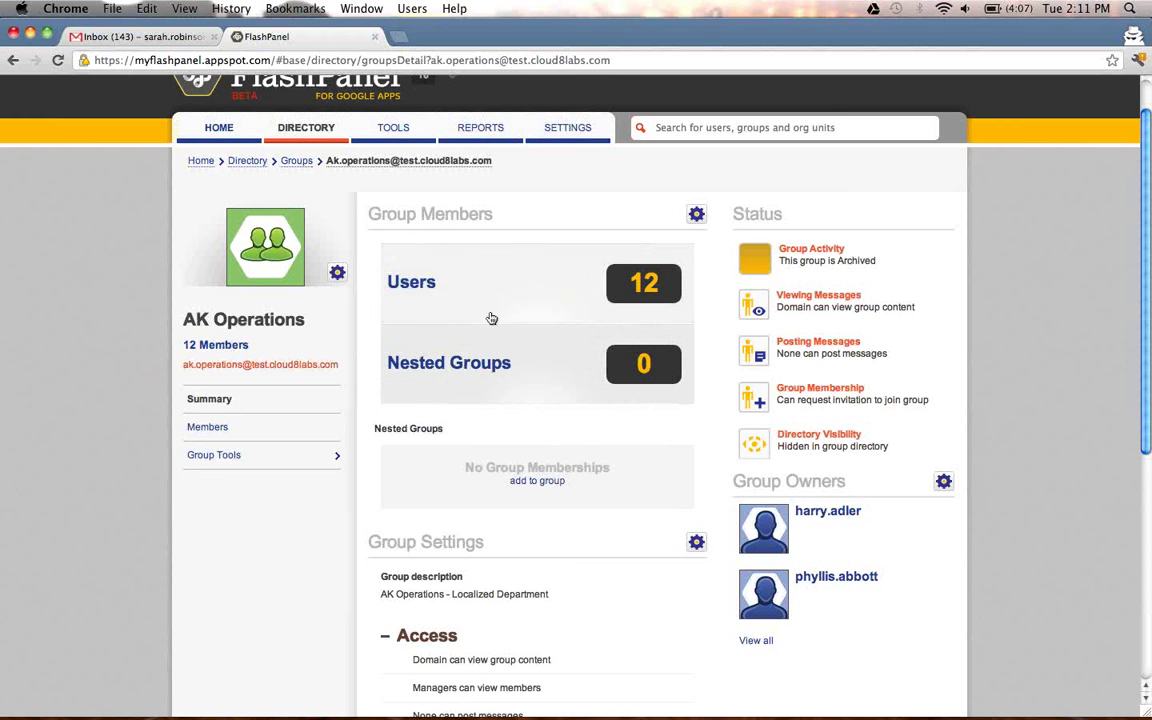
{"action": "scroll", "coordinate": [541, 463], "scroll_direction": "down", "scroll_amount": 5}
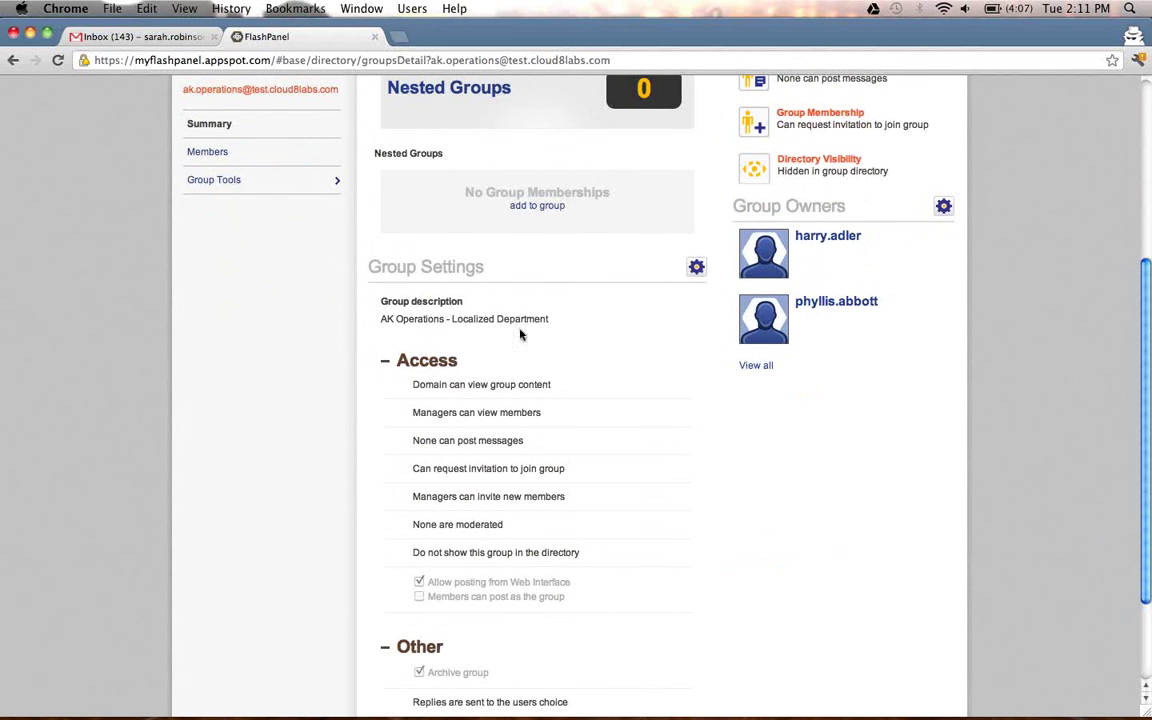
{"action": "scroll", "coordinate": [373, 360], "scroll_direction": "down", "scroll_amount": 1}
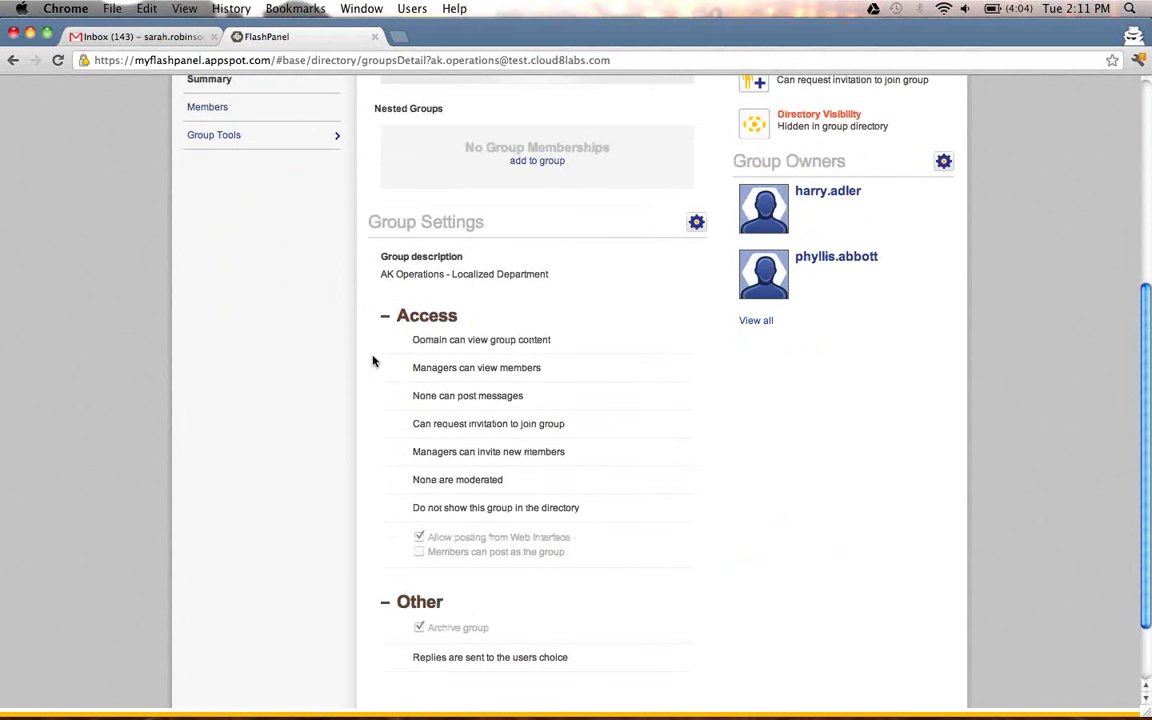
{"action": "scroll", "coordinate": [581, 421], "scroll_direction": "up", "scroll_amount": 3}
{"action": "scroll", "coordinate": [585, 419], "scroll_direction": "up", "scroll_amount": 2}
{"action": "mouse_move", "coordinate": [808, 198]}
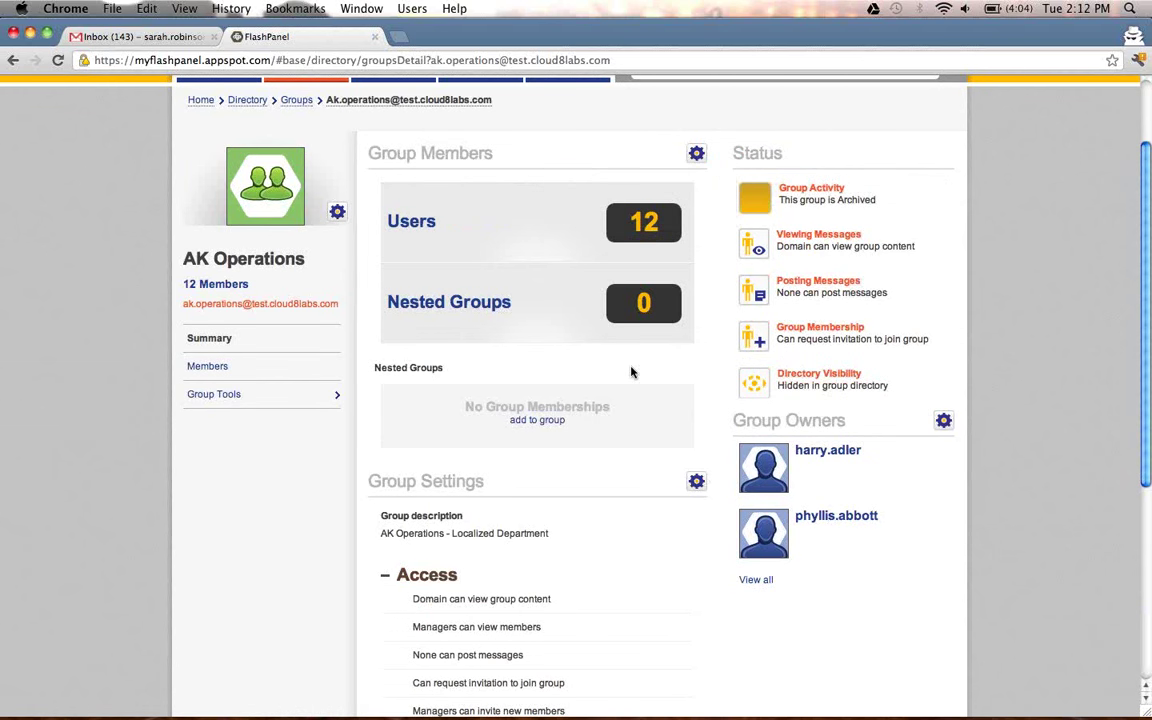
{"action": "scroll", "coordinate": [520, 330], "scroll_direction": "up", "scroll_amount": 3}
{"action": "left_click", "coordinate": [300, 178]}
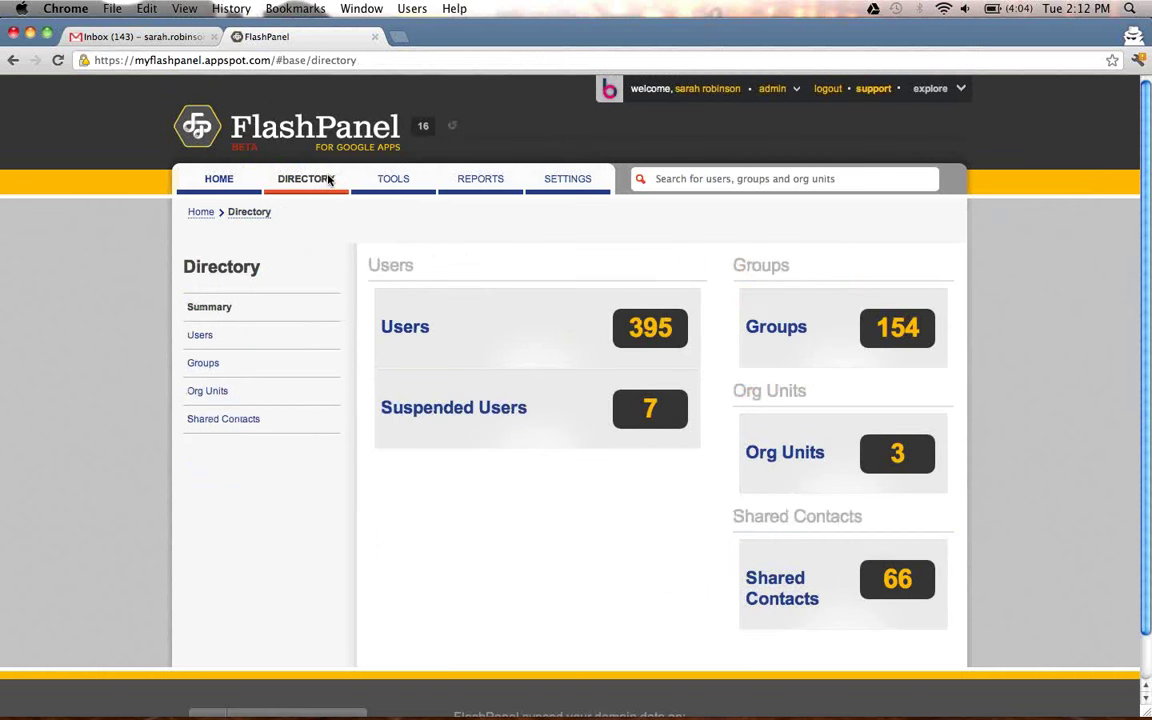
View the org units list and the Create New Org Unit form, then open Shared Contacts.
{"action": "left_click", "coordinate": [785, 452]}
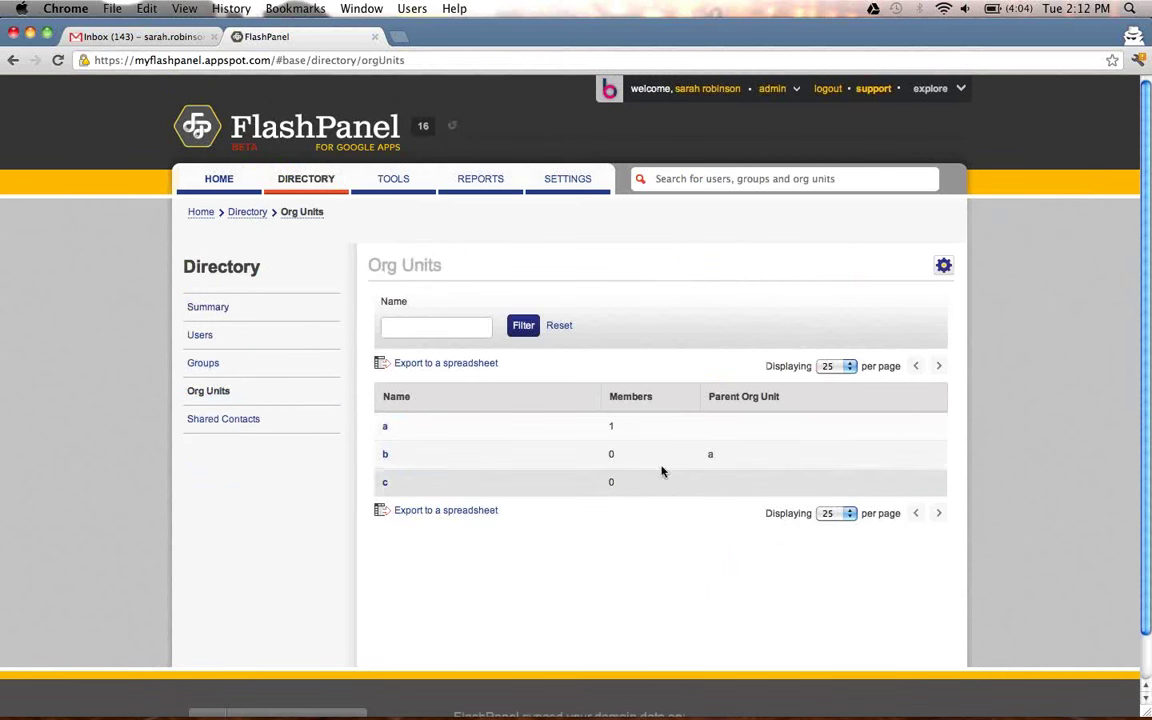
{"action": "left_click", "coordinate": [945, 267]}
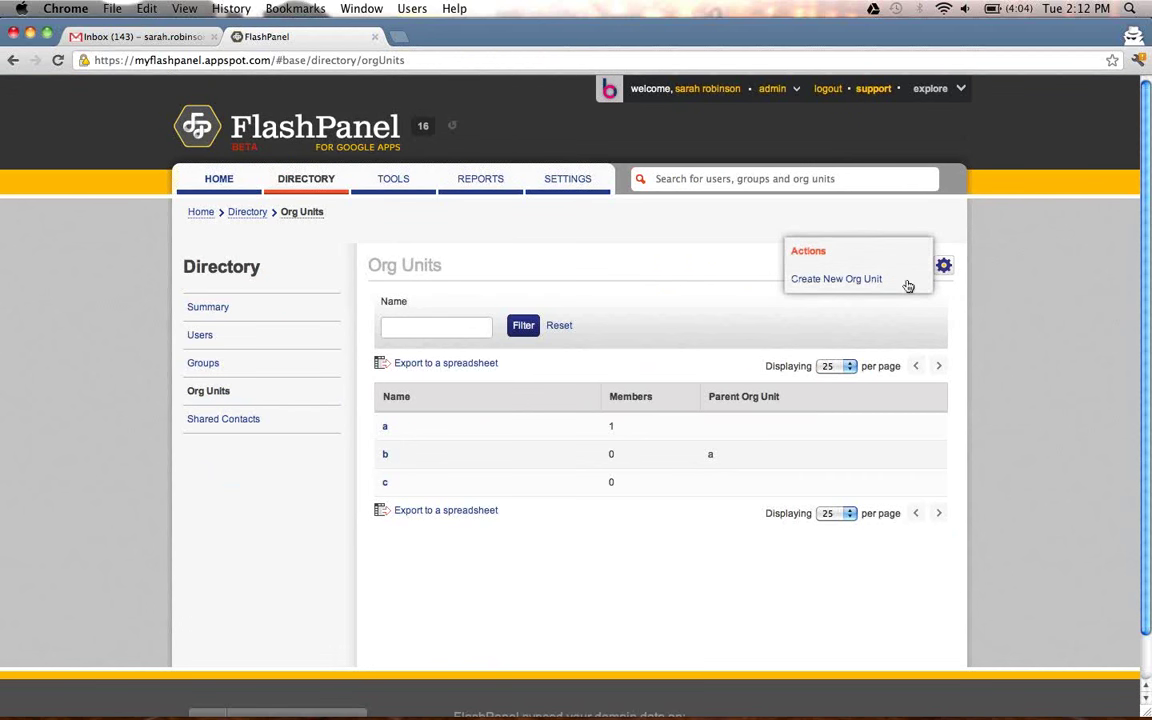
{"action": "left_click", "coordinate": [905, 285]}
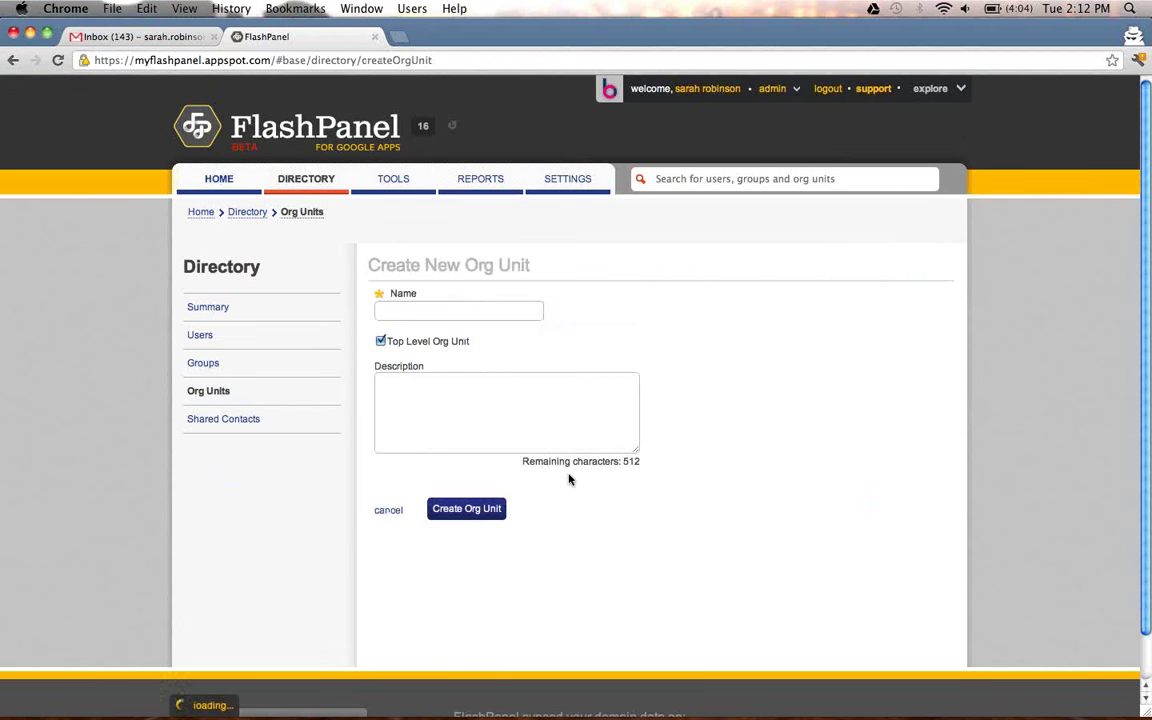
{"action": "left_click", "coordinate": [280, 430]}
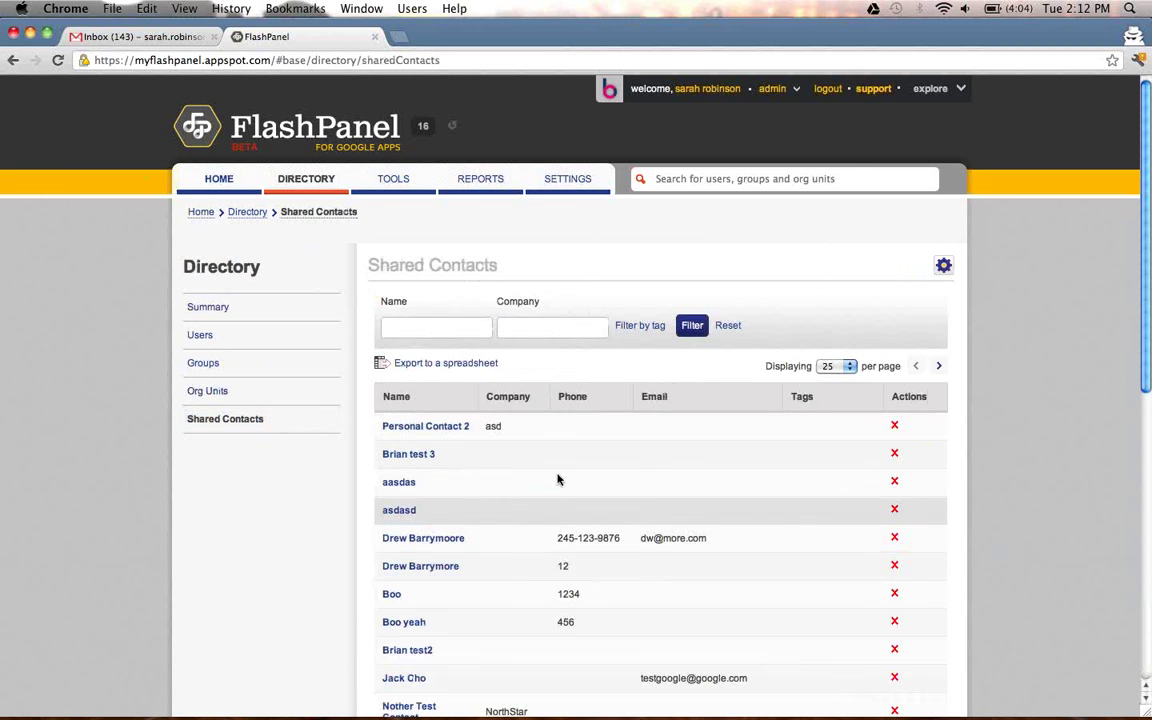
Filter shared contacts by the contact's name and open their record.
{"action": "left_click", "coordinate": [483, 326]}
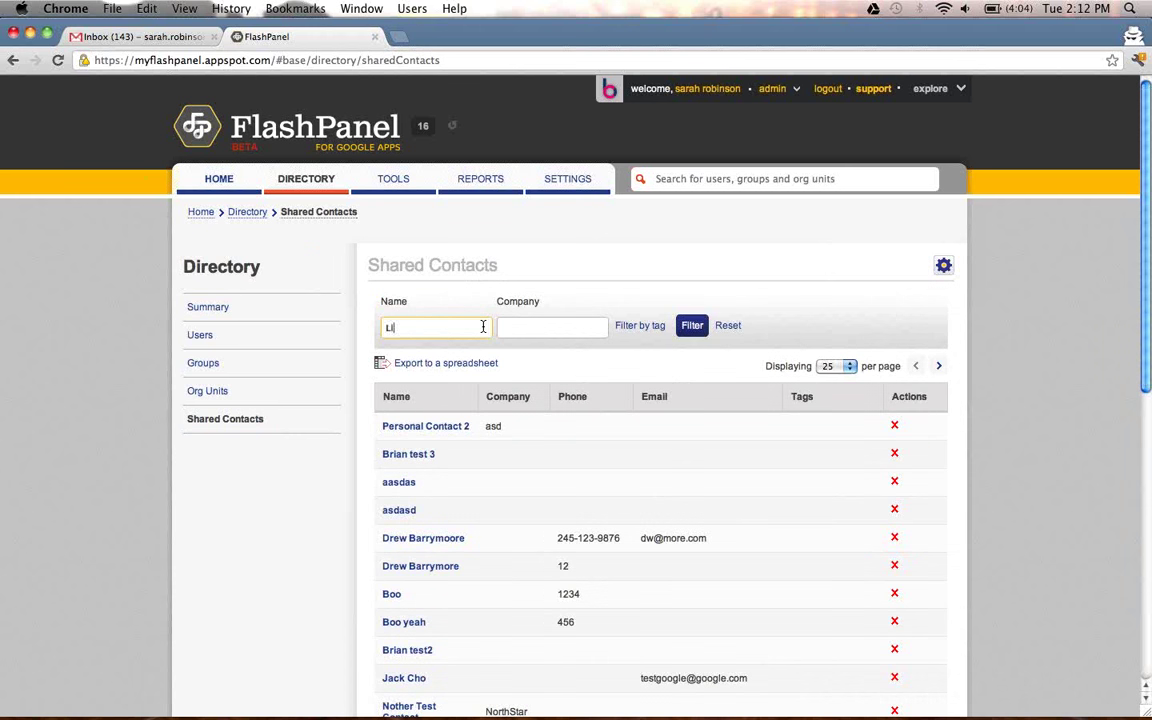
{"action": "type", "text": "Lily"}
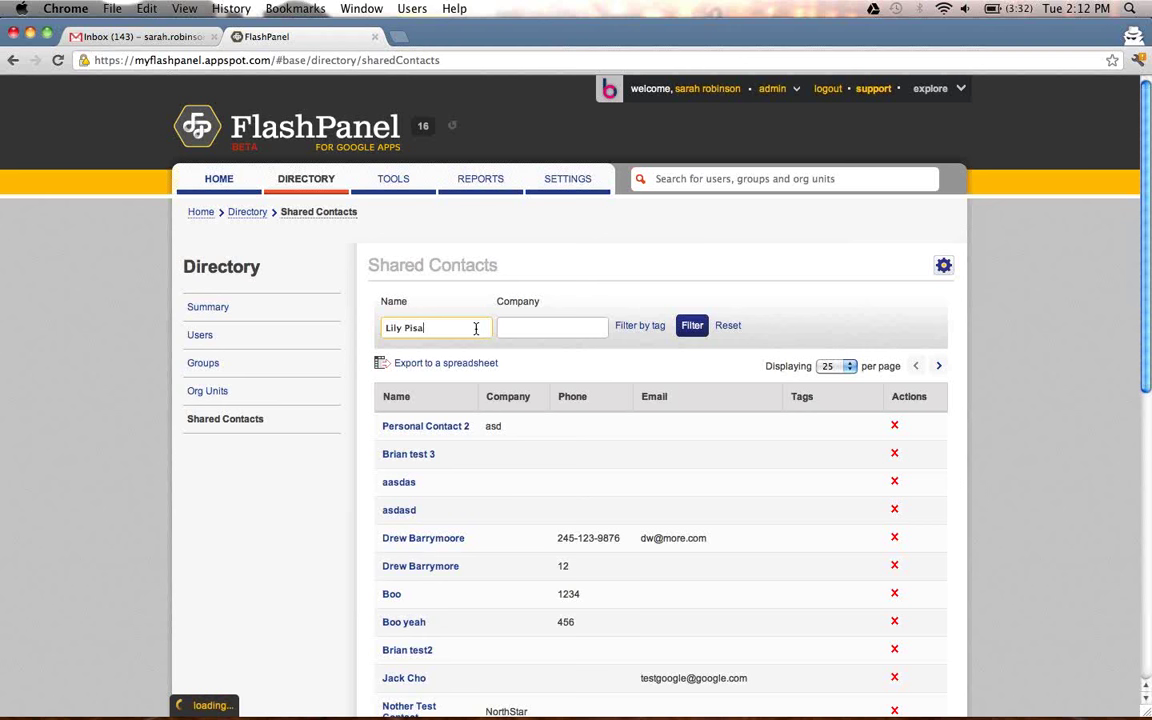
{"action": "left_click", "coordinate": [690, 325]}
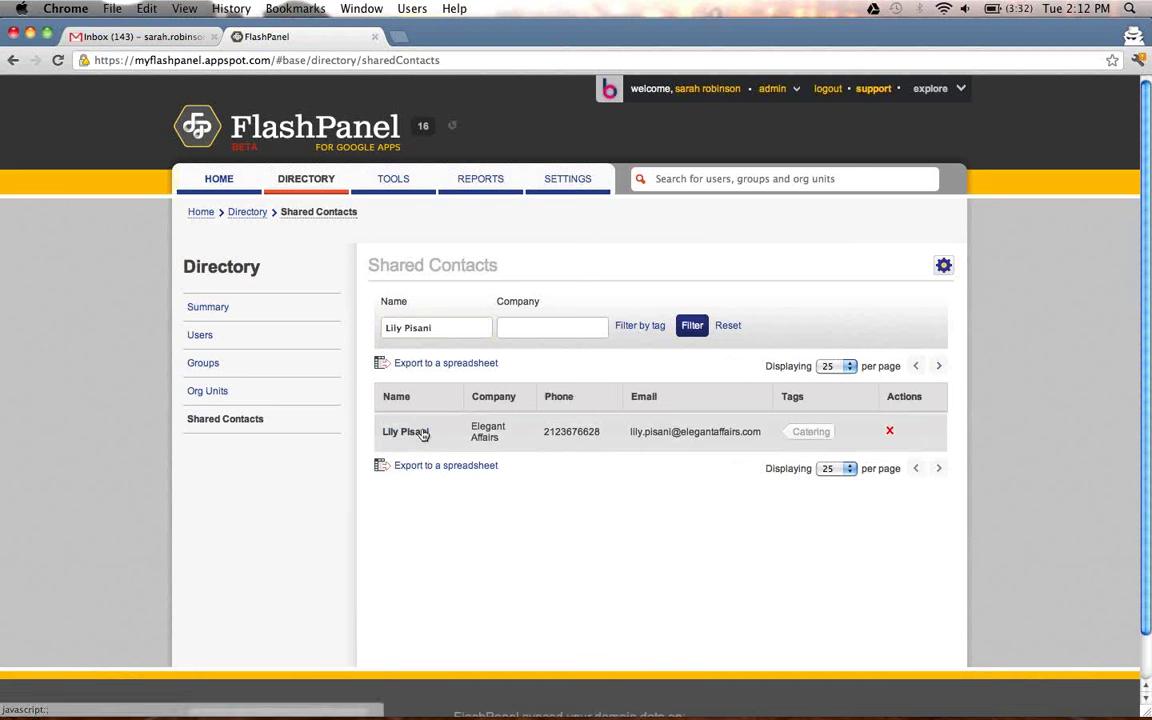
{"action": "left_click", "coordinate": [412, 436]}
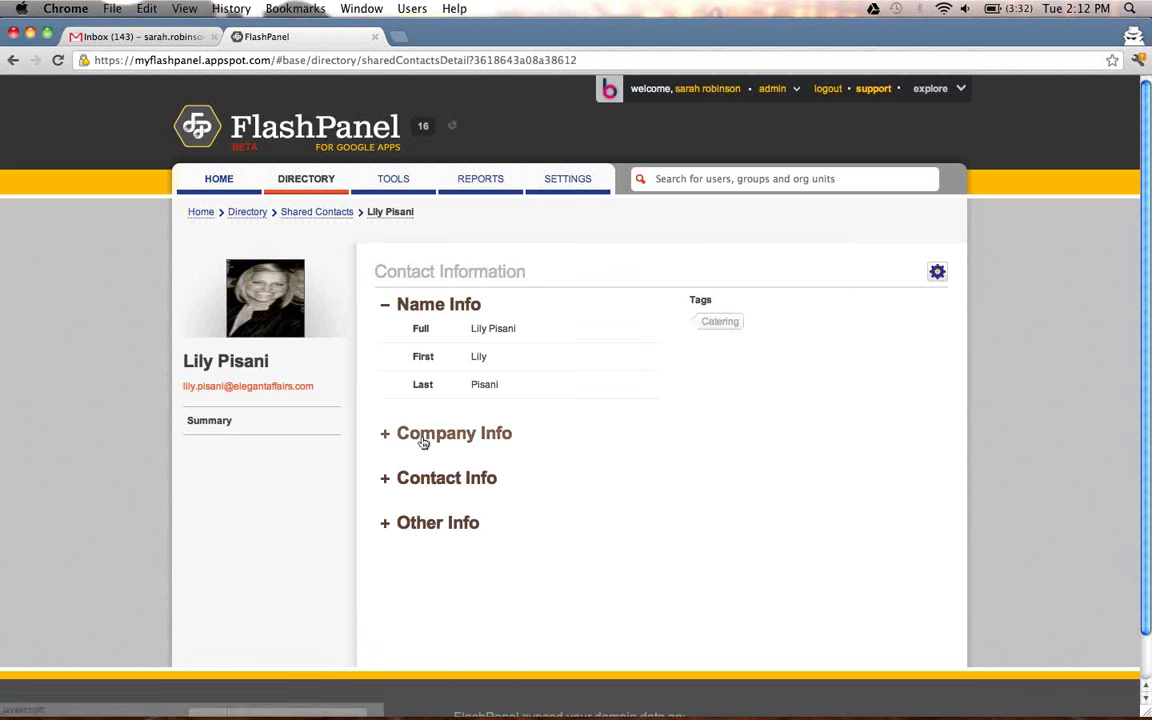
Expand Company Info, Contact Info and Other Info, then go to the Tools summary.
{"action": "left_click", "coordinate": [425, 436]}
{"action": "left_click", "coordinate": [438, 565]}
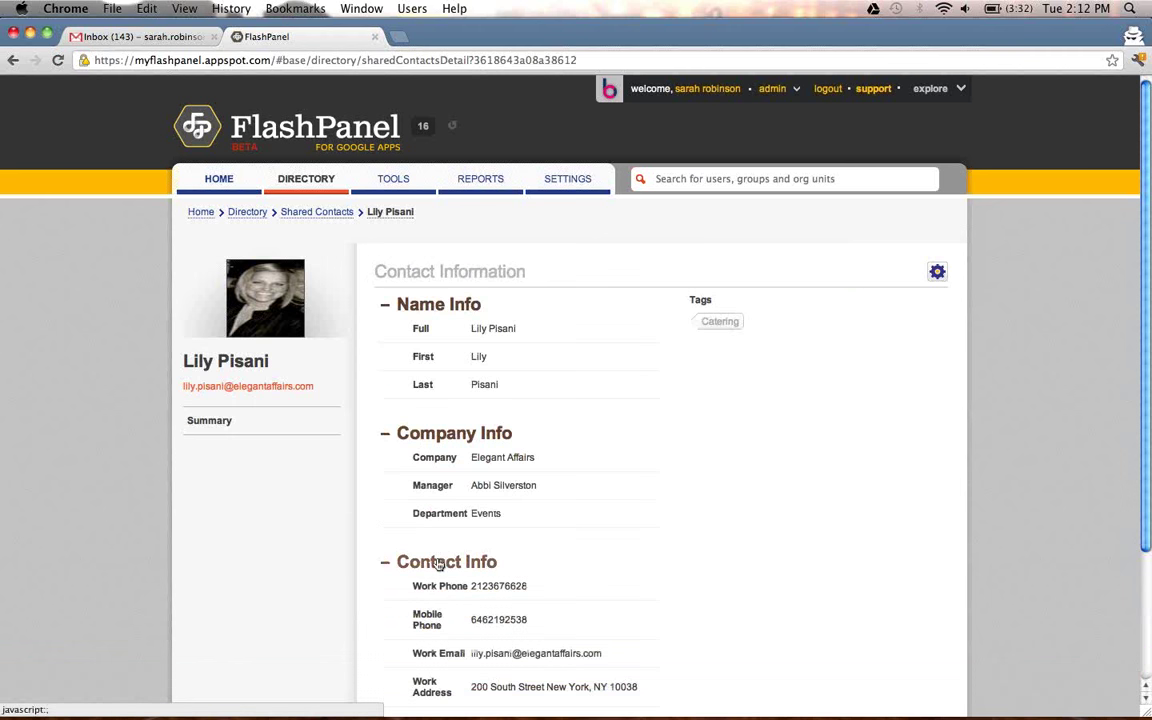
{"action": "scroll", "coordinate": [437, 563], "scroll_direction": "down", "scroll_amount": 2}
{"action": "left_click", "coordinate": [440, 667]}
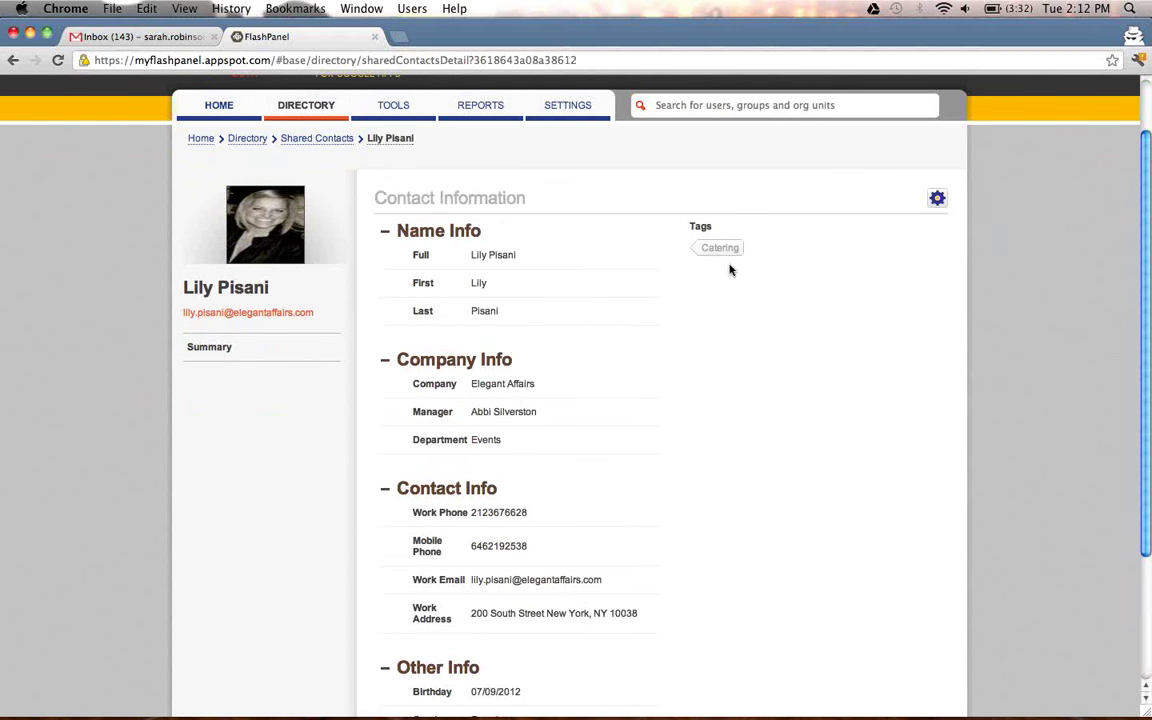
{"action": "scroll", "coordinate": [731, 290], "scroll_direction": "up", "scroll_amount": 1}
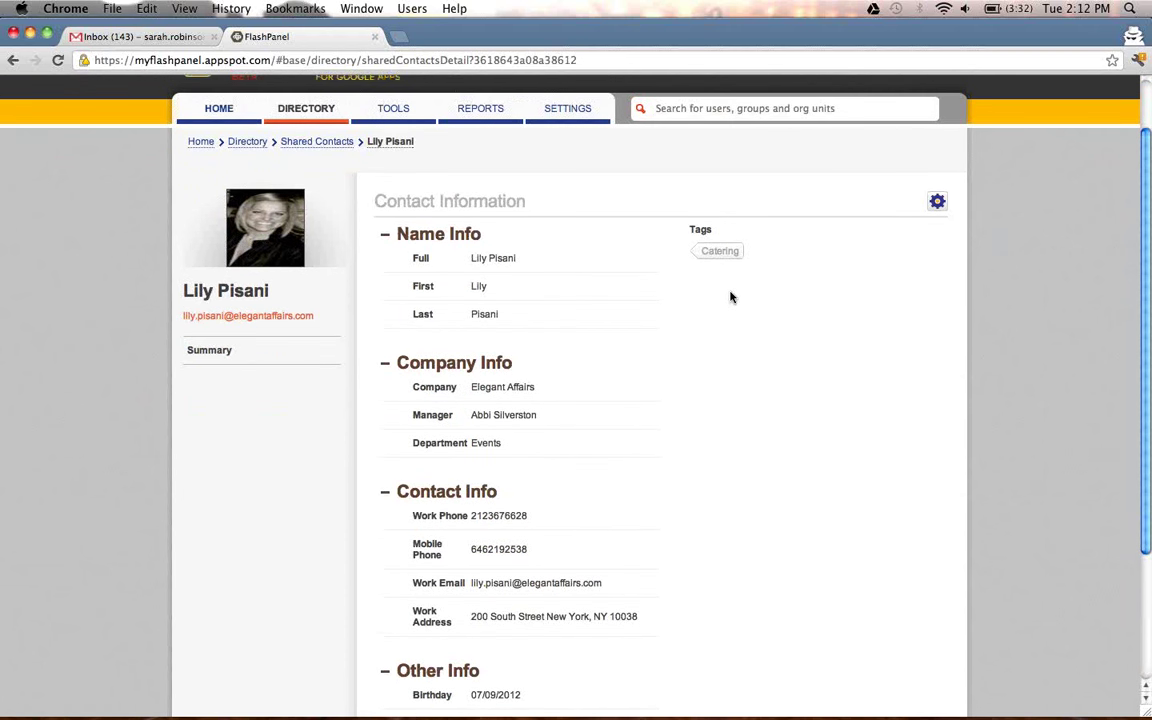
{"action": "scroll", "coordinate": [731, 299], "scroll_direction": "up", "scroll_amount": 2}
{"action": "scroll", "coordinate": [731, 301], "scroll_direction": "down", "scroll_amount": 2}
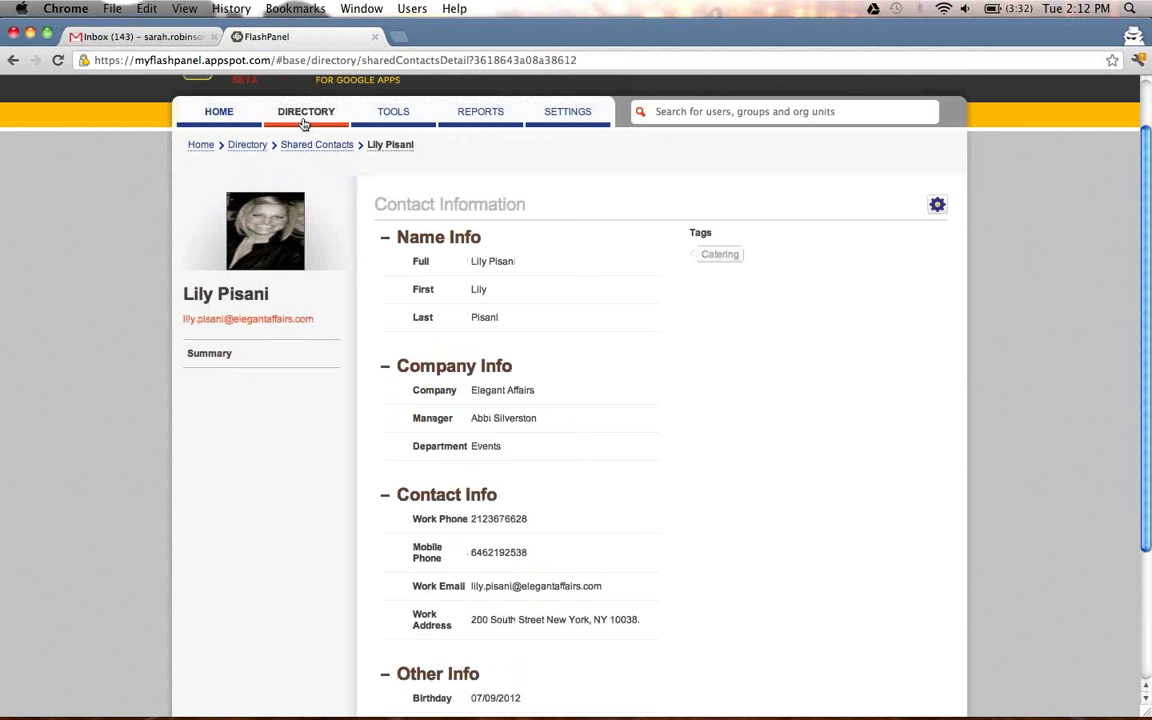
{"action": "left_click", "coordinate": [392, 116]}
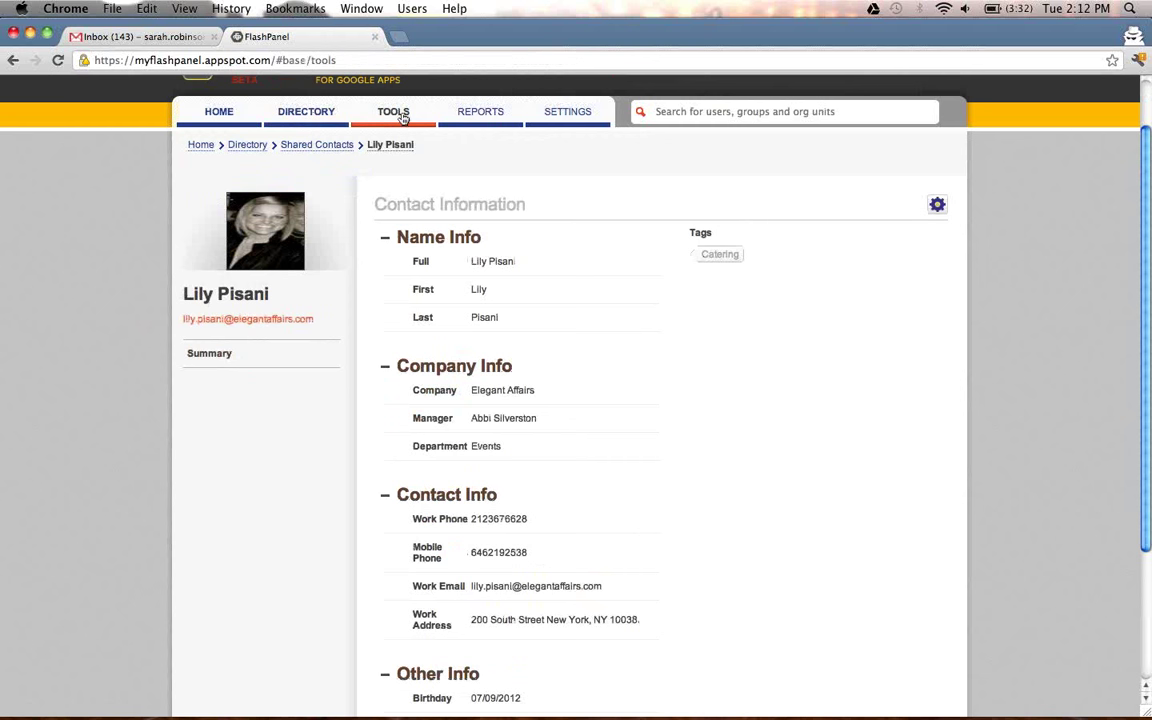
{"action": "left_click", "coordinate": [399, 116]}
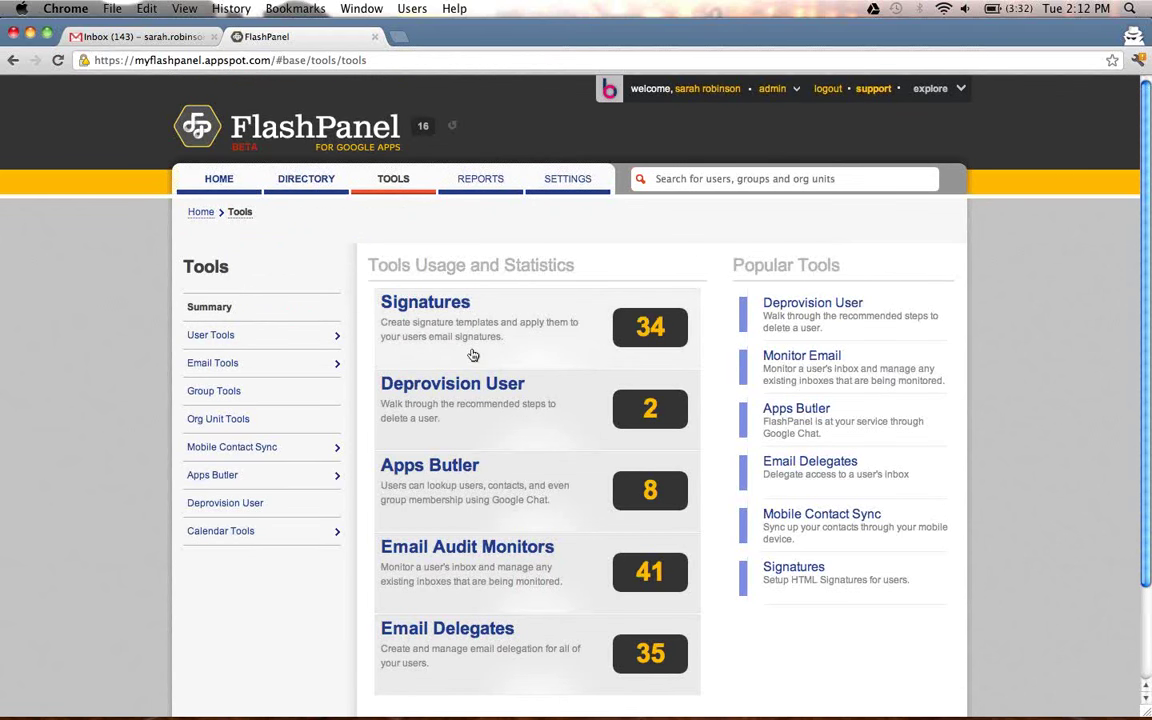
Create a new signature starting from the Classic FlashPanel signature template.
{"action": "left_click", "coordinate": [512, 312]}
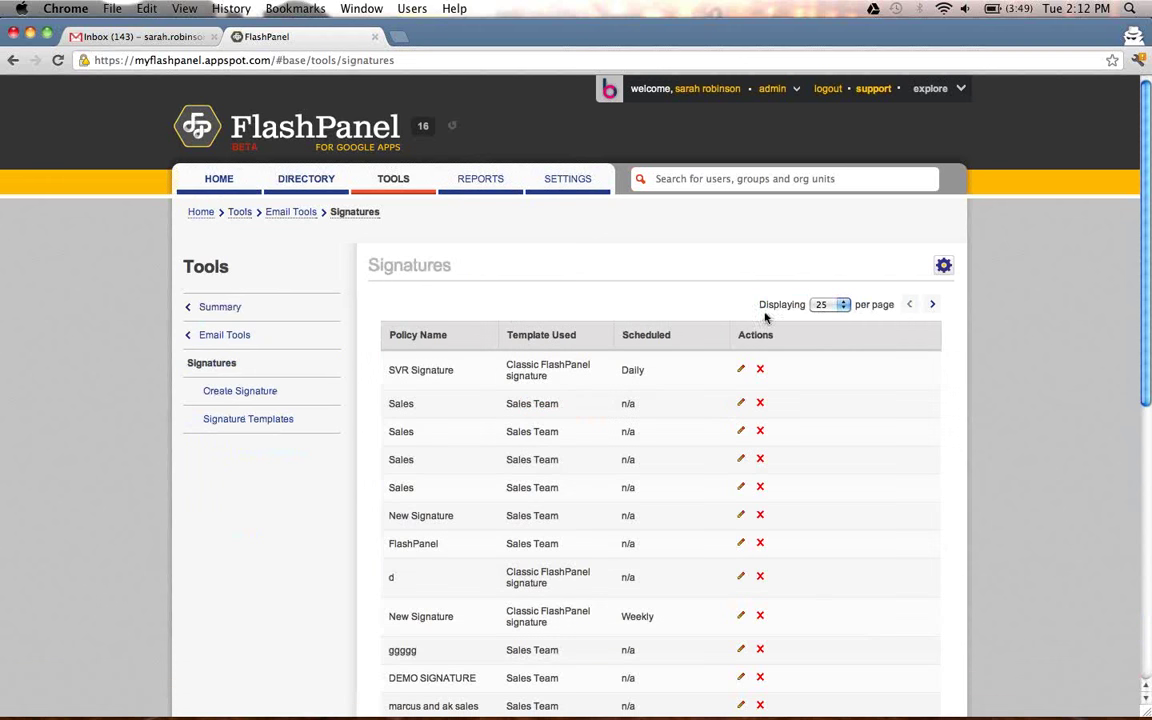
{"action": "left_click", "coordinate": [943, 265]}
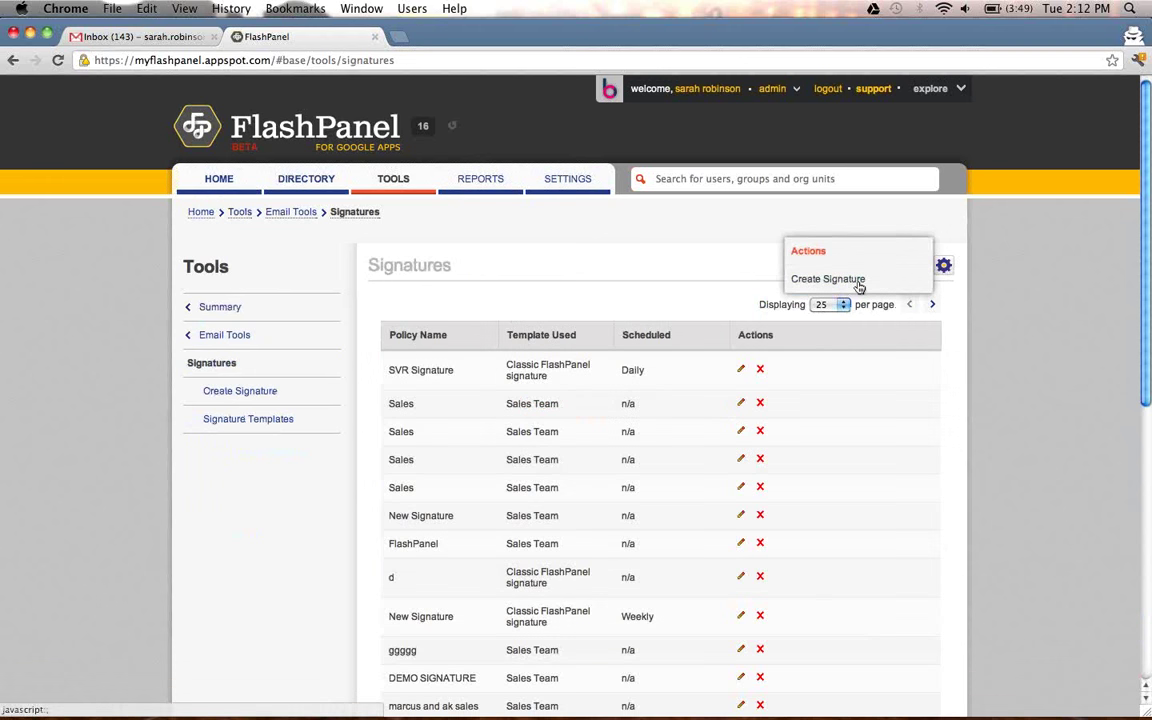
{"action": "left_click", "coordinate": [795, 279]}
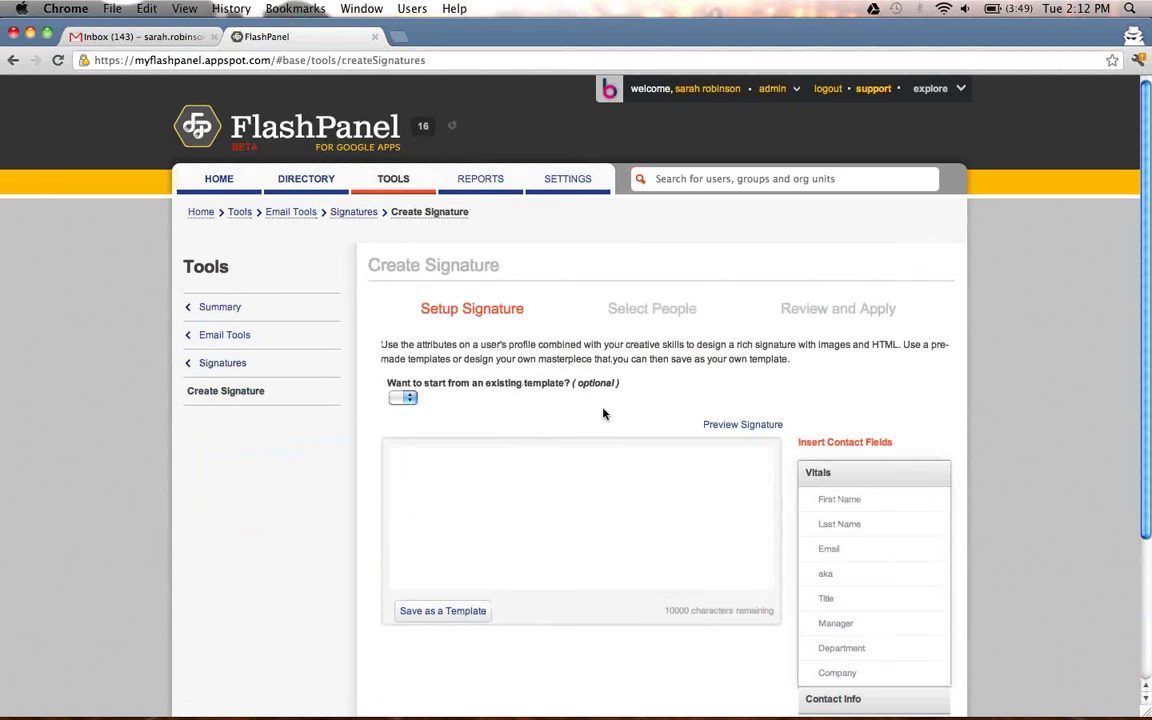
{"action": "scroll", "coordinate": [603, 413], "scroll_direction": "down", "scroll_amount": 1}
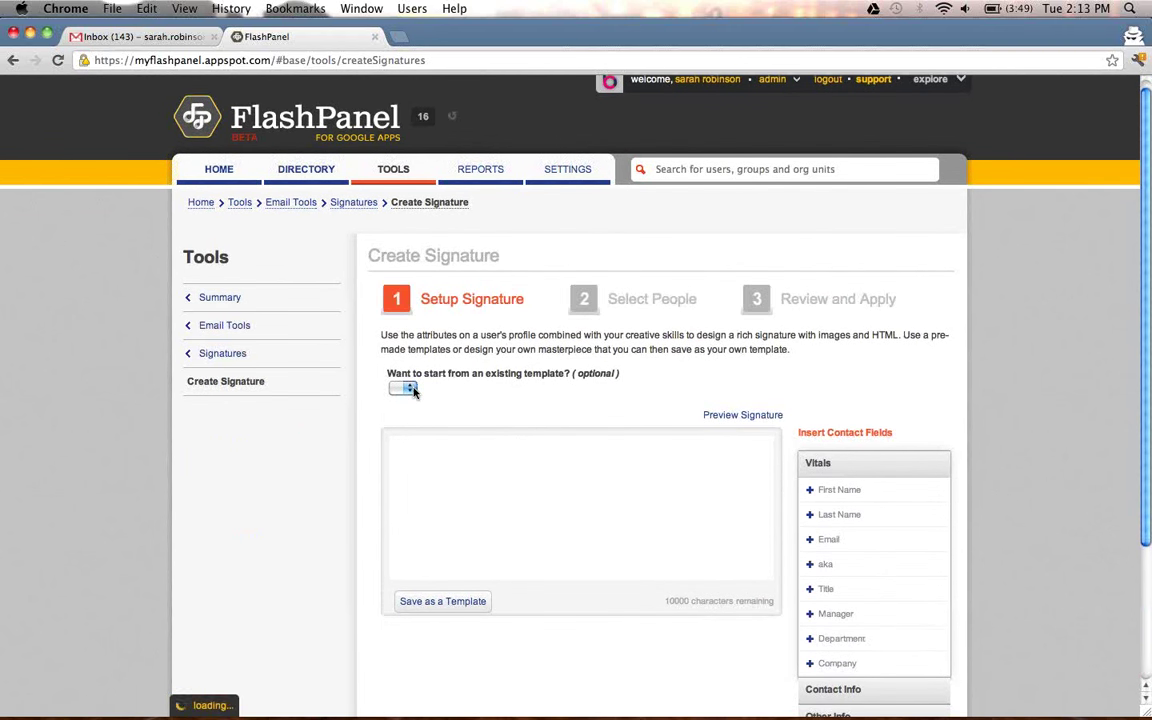
{"action": "left_click", "coordinate": [467, 392]}
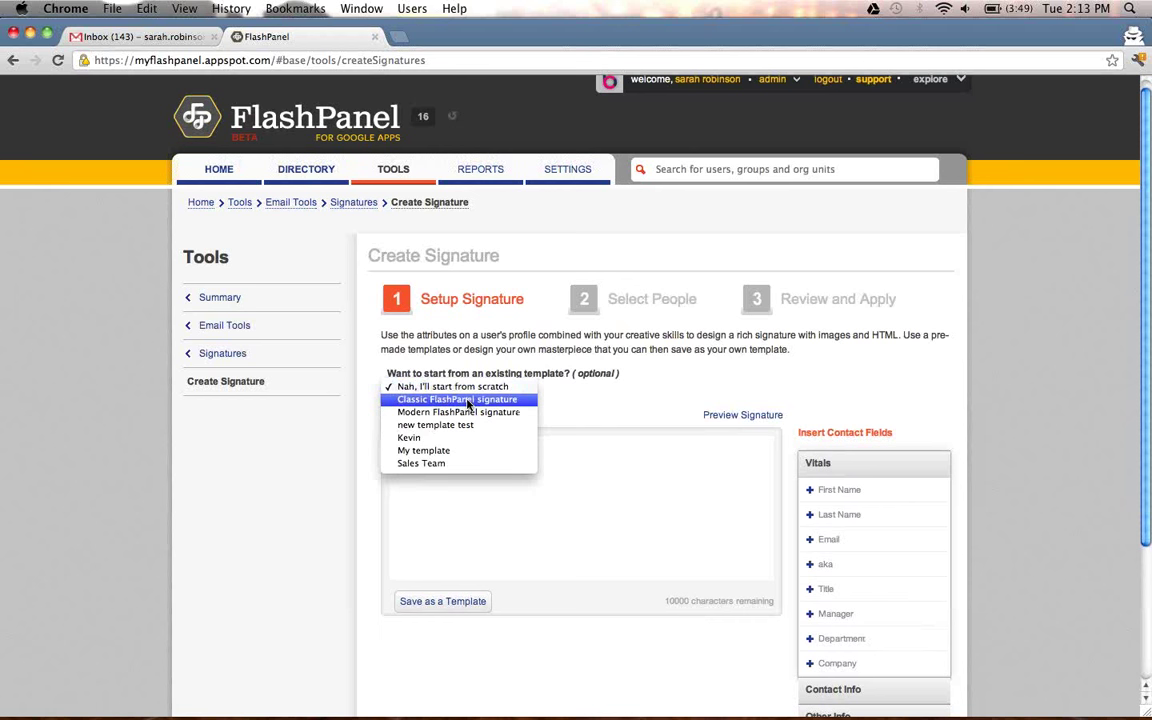
{"action": "left_click", "coordinate": [467, 400]}
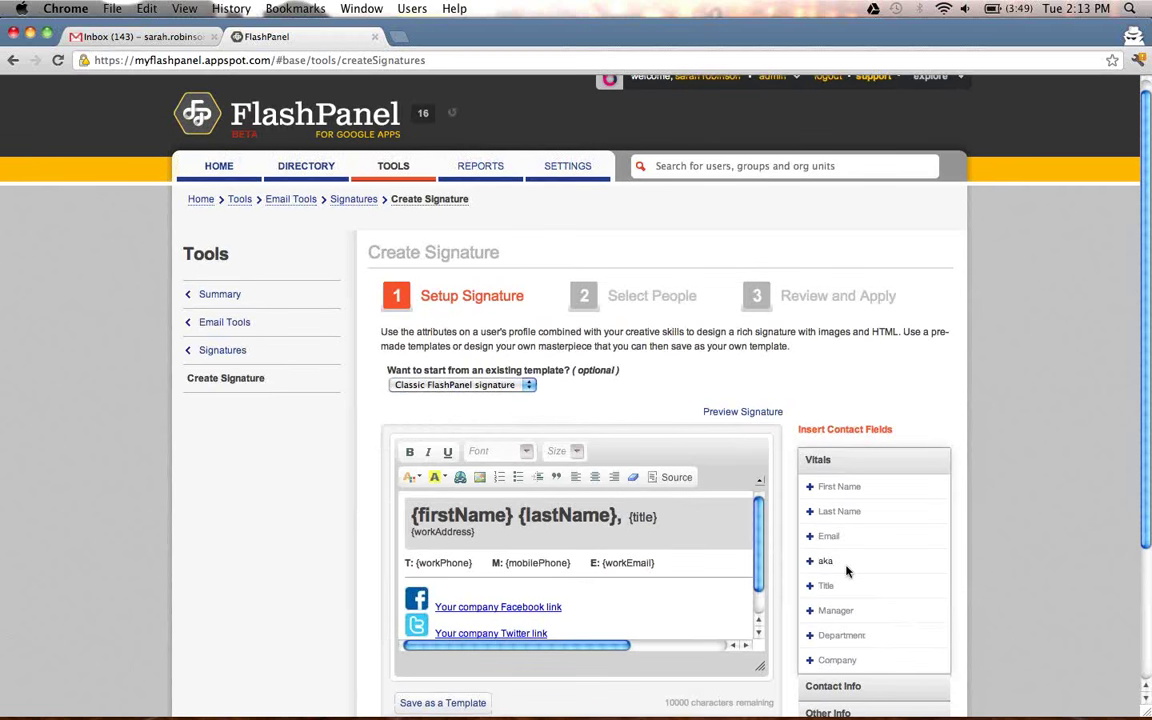
{"action": "scroll", "coordinate": [860, 560], "scroll_direction": "down", "scroll_amount": 3}
Add the NY Sales group and one user as signature recipients, then continue to review.
{"action": "left_click", "coordinate": [922, 642]}
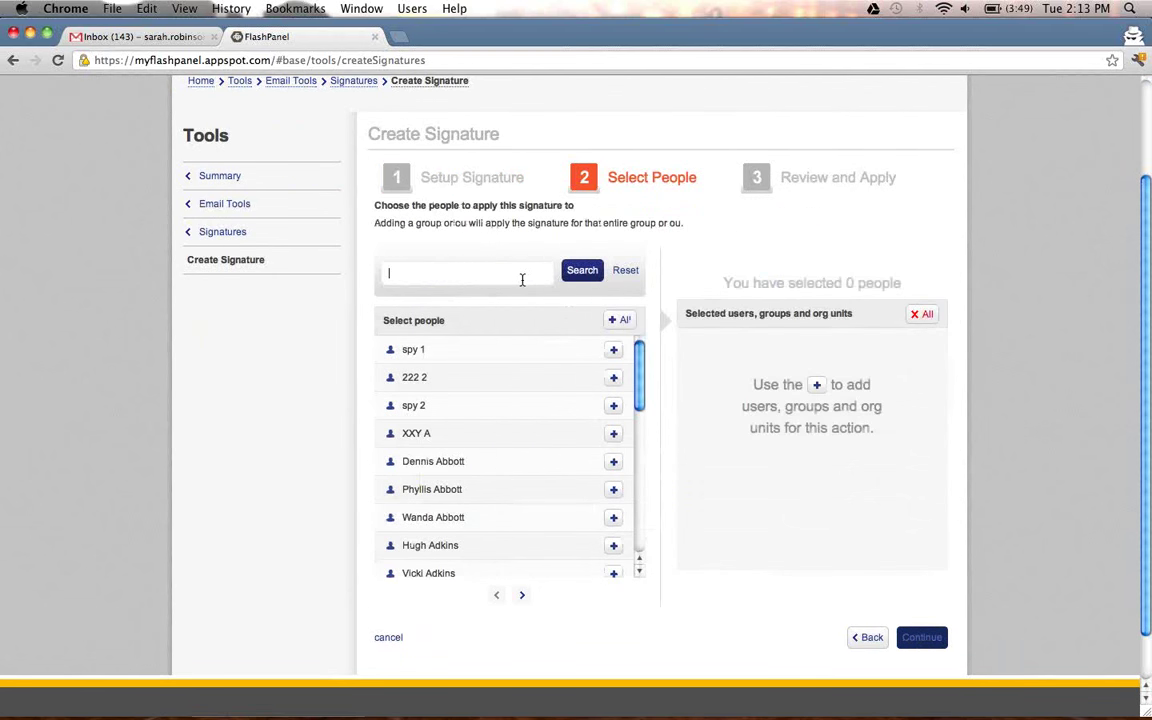
{"action": "type", "text": "NY Sale"}
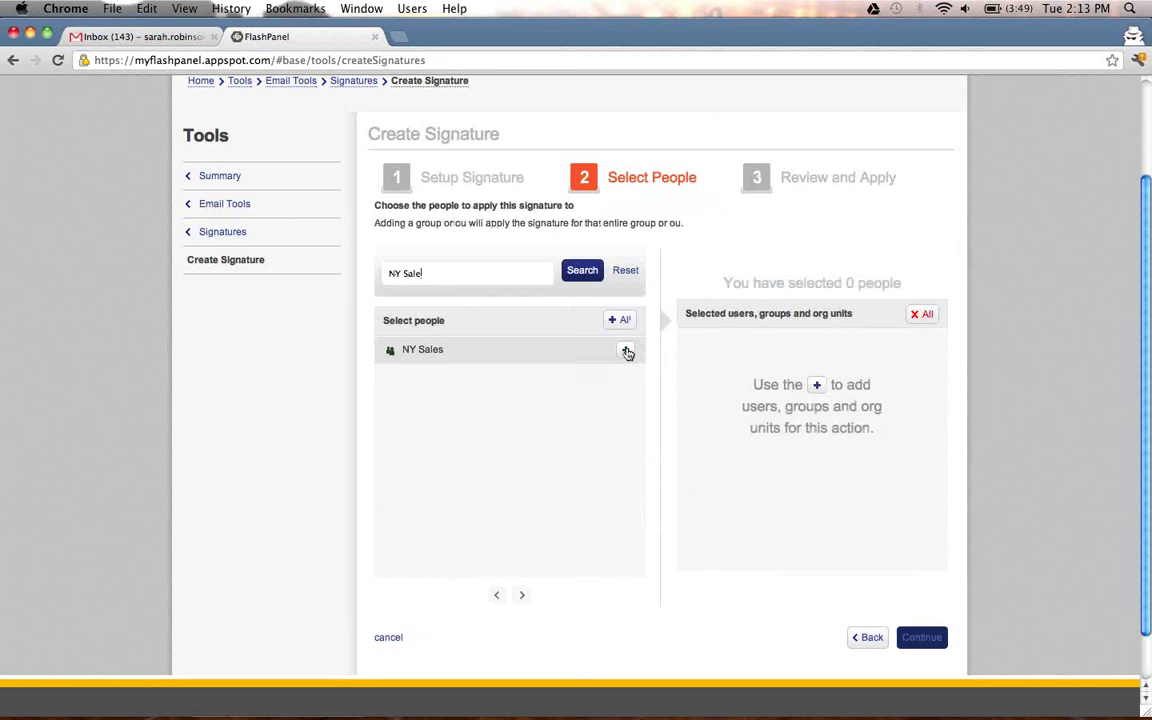
{"action": "left_click", "coordinate": [625, 349]}
{"action": "left_click_drag", "start_coordinate": [483, 272], "coordinate": [361, 268]}
{"action": "type", "text": "Sarah"}
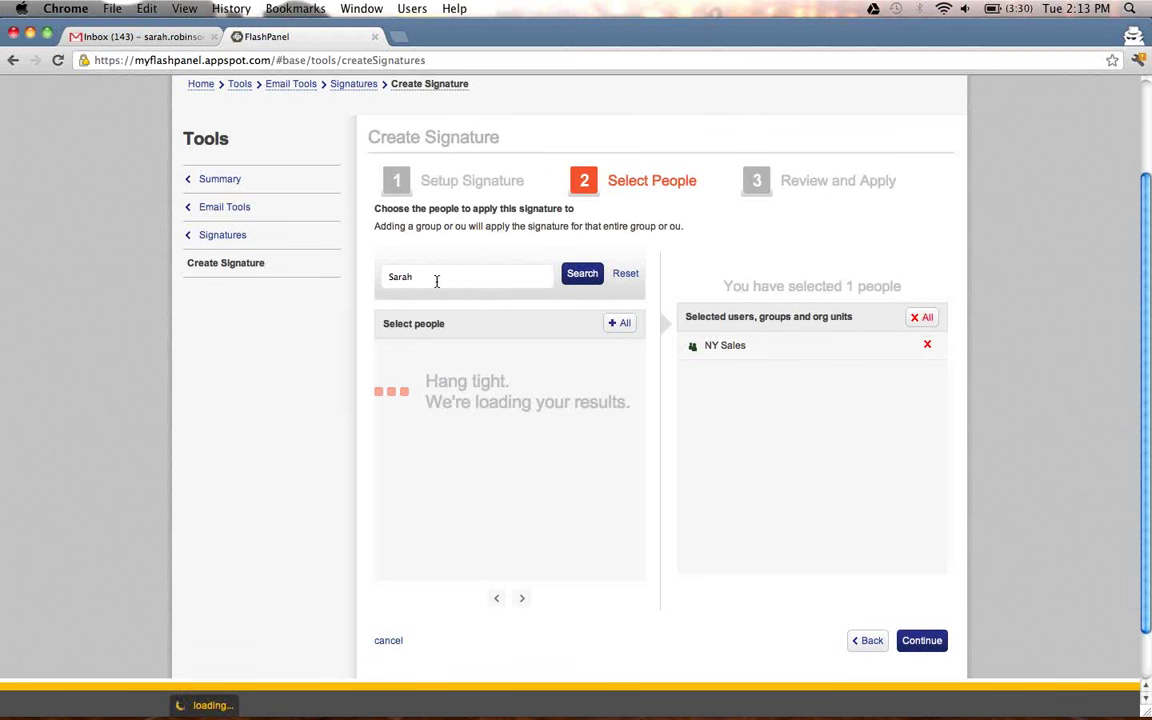
{"action": "left_click", "coordinate": [625, 353]}
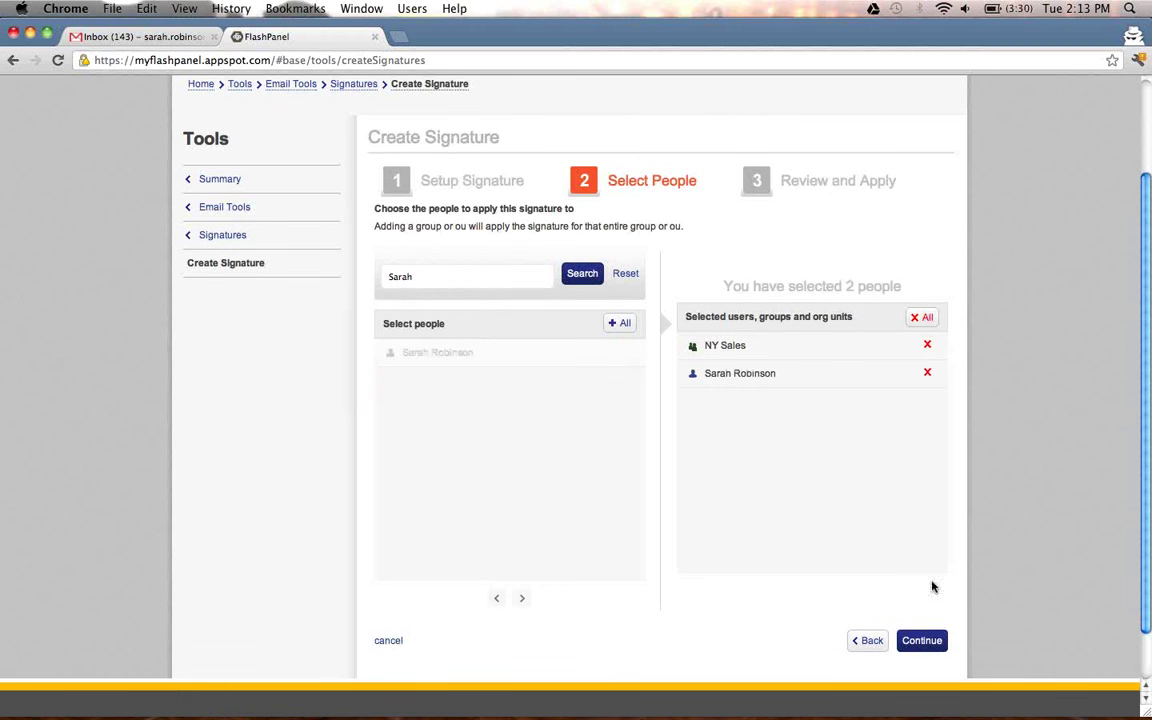
{"action": "left_click", "coordinate": [922, 642]}
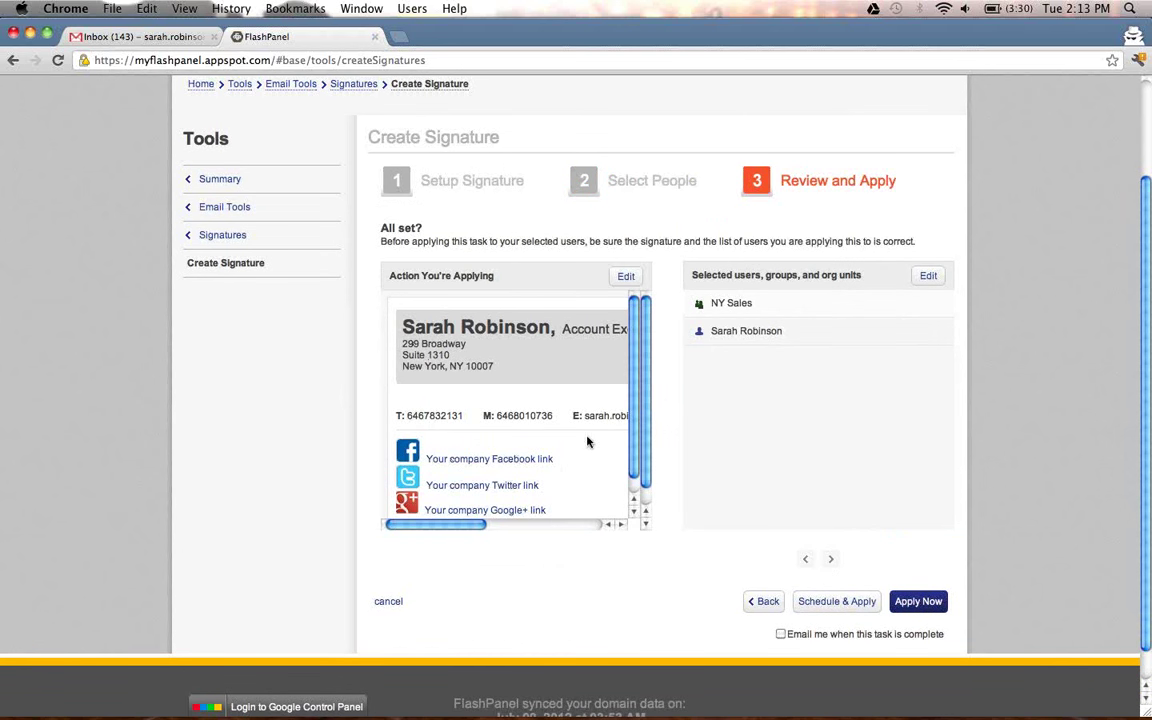
Apply the signature now and schedule it daily under policy name Sales/SVR.
{"action": "left_click", "coordinate": [857, 606]}
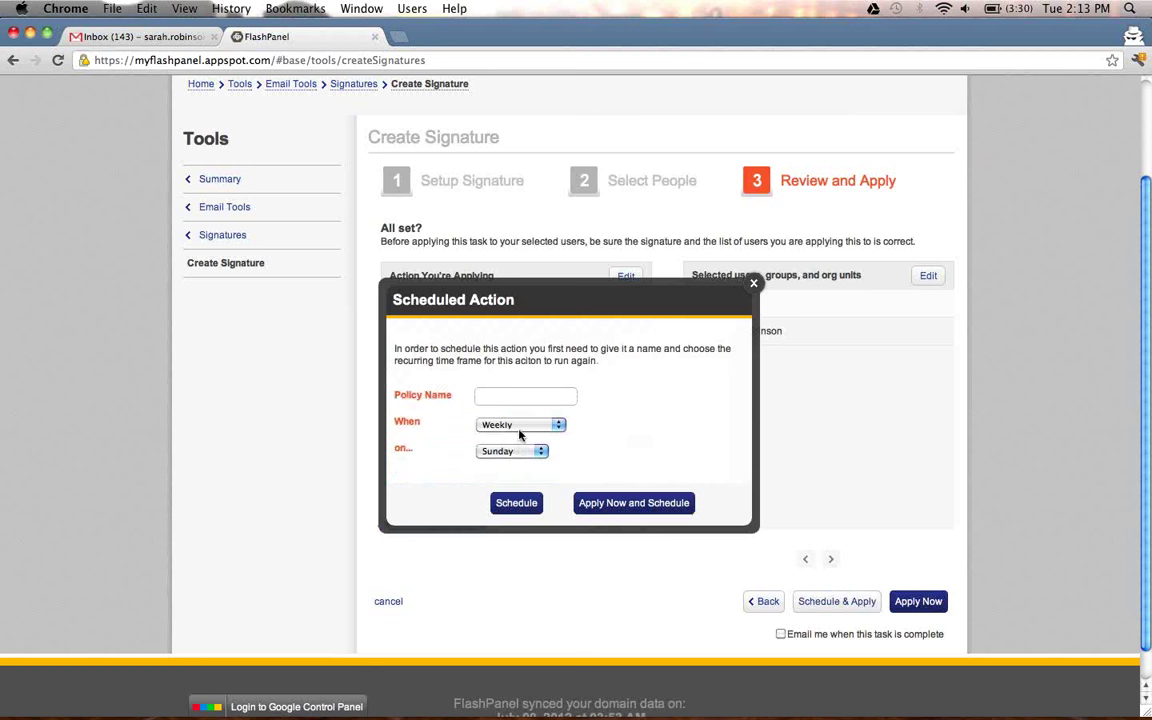
{"action": "left_click", "coordinate": [519, 434]}
{"action": "left_click", "coordinate": [515, 473]}
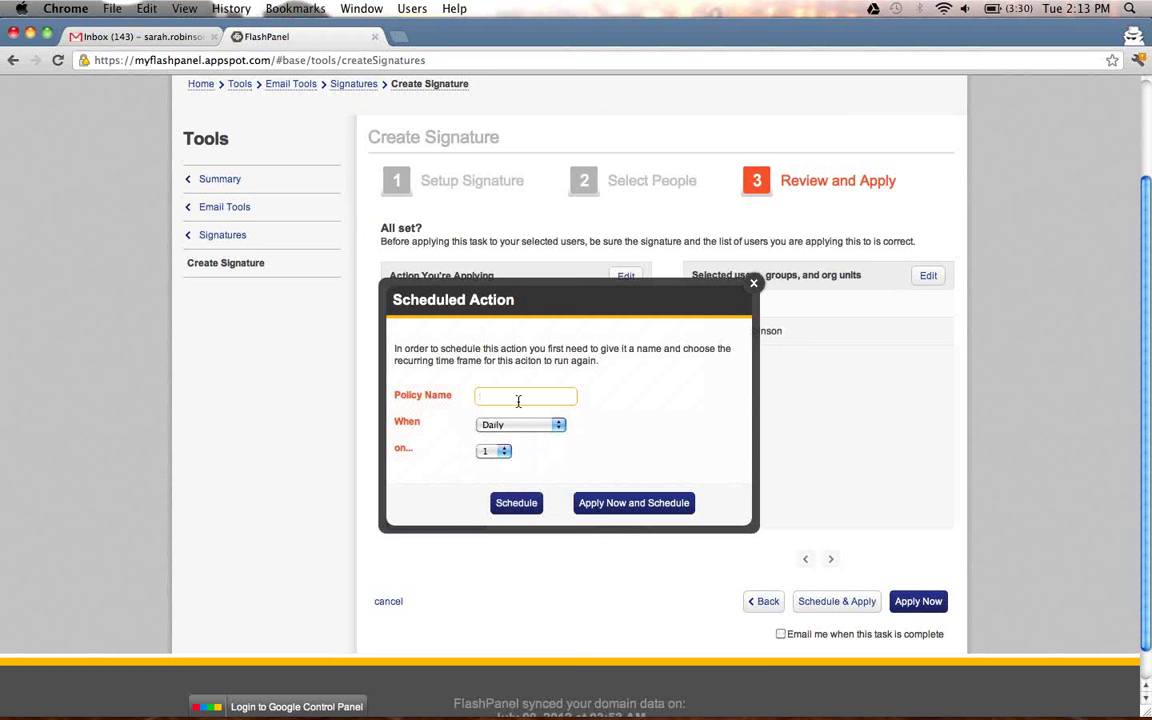
{"action": "type", "text": "Sales/SVR"}
{"action": "left_click", "coordinate": [636, 504]}
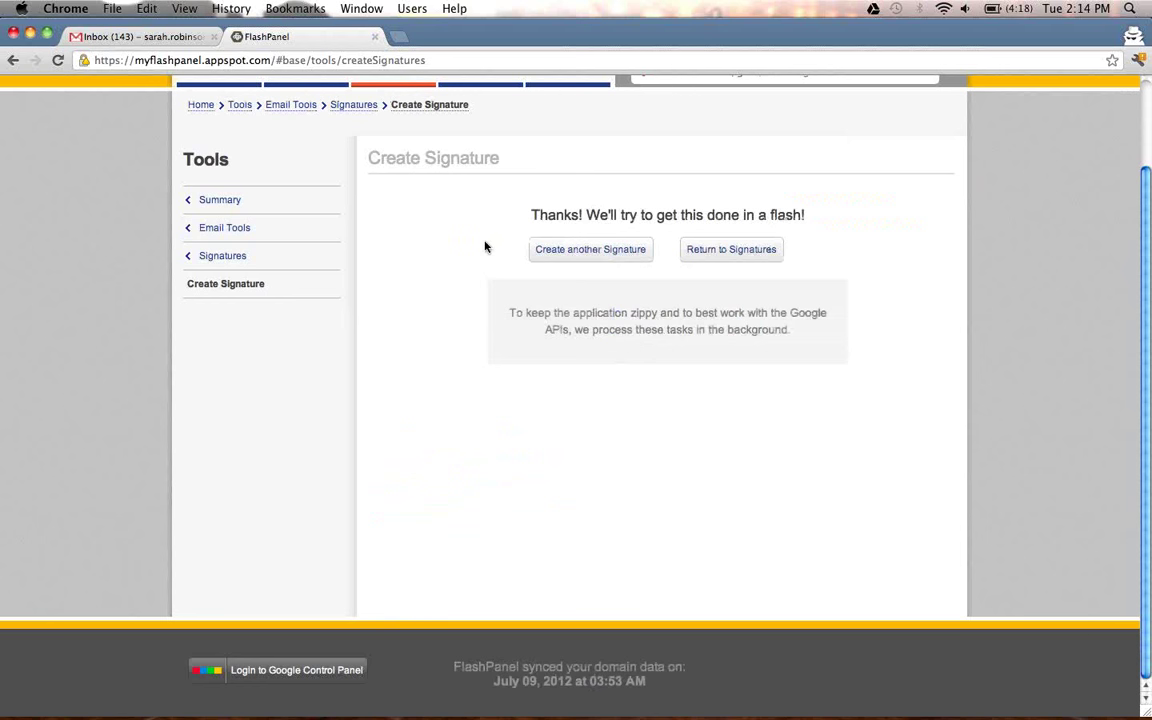
{"action": "left_click", "coordinate": [187, 38]}
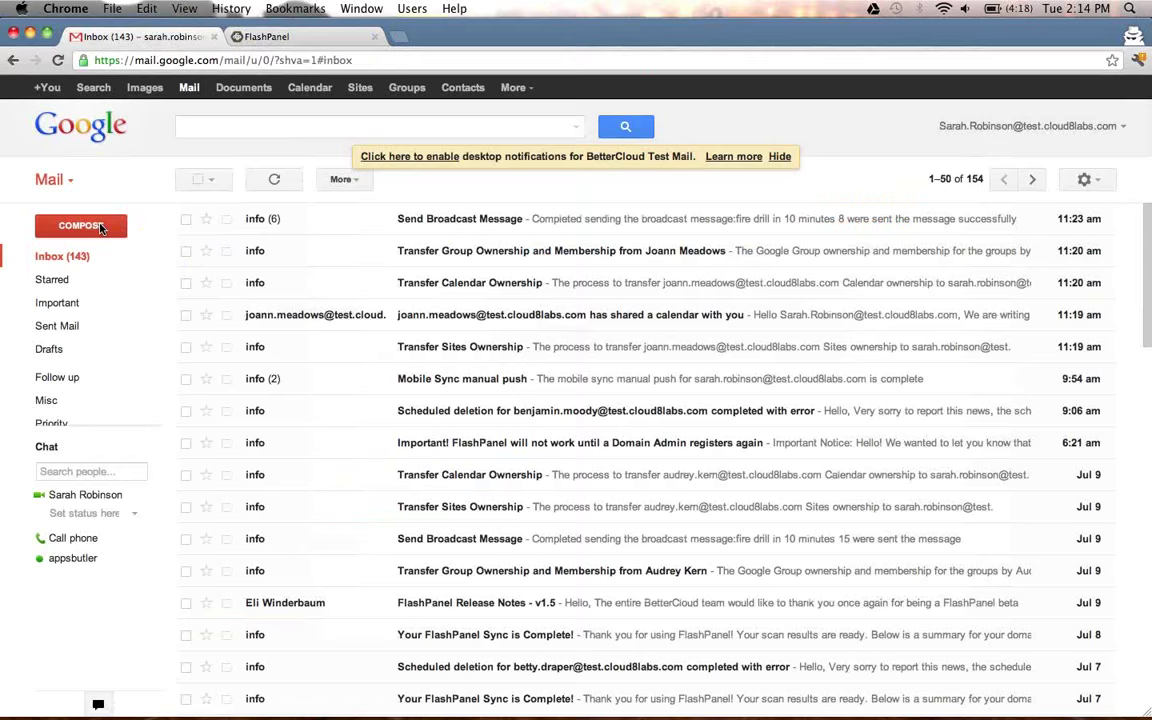
Compose a Gmail draft to confirm the signature, discard it, and return to FlashPanel Tools.
{"action": "left_click", "coordinate": [100, 228]}
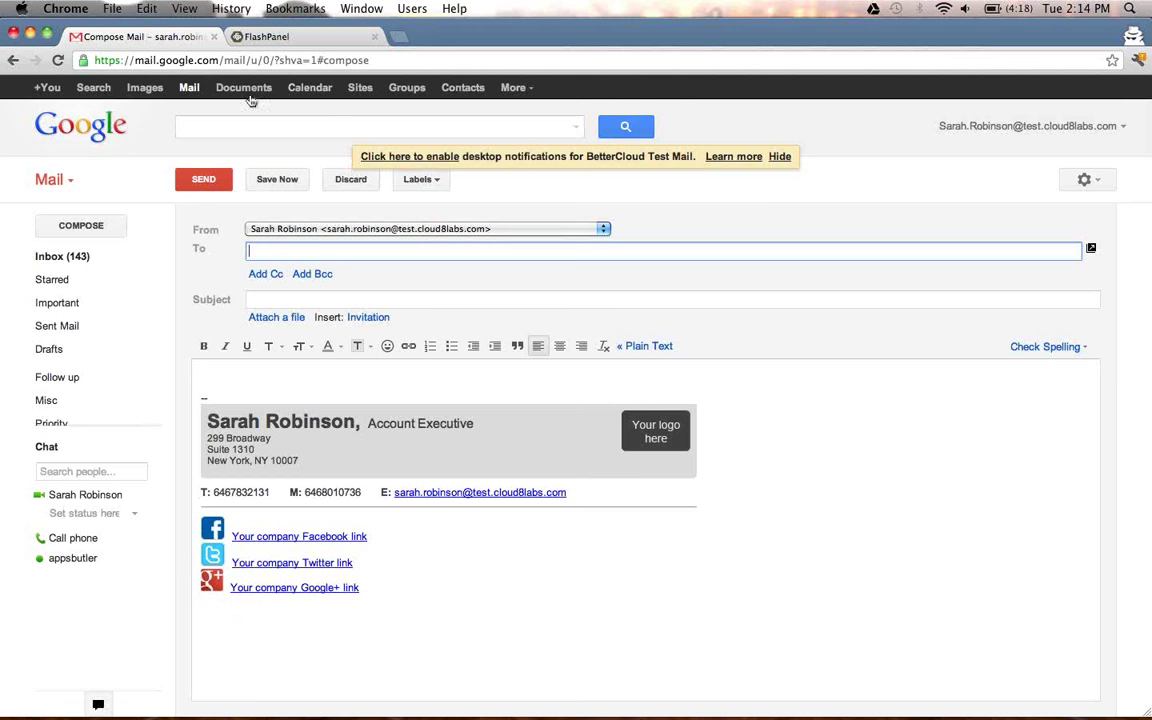
{"action": "left_click", "coordinate": [350, 180]}
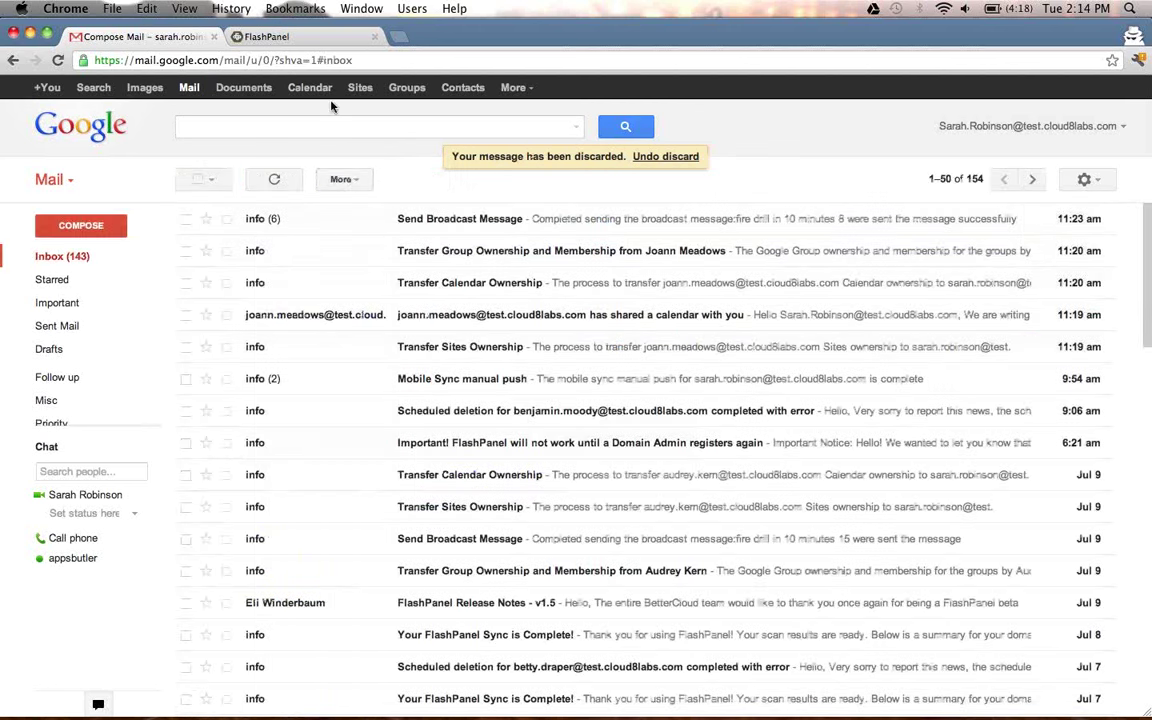
{"action": "left_click", "coordinate": [324, 40]}
{"action": "scroll", "coordinate": [424, 226], "scroll_direction": "up", "scroll_amount": 2}
{"action": "left_click", "coordinate": [407, 183]}
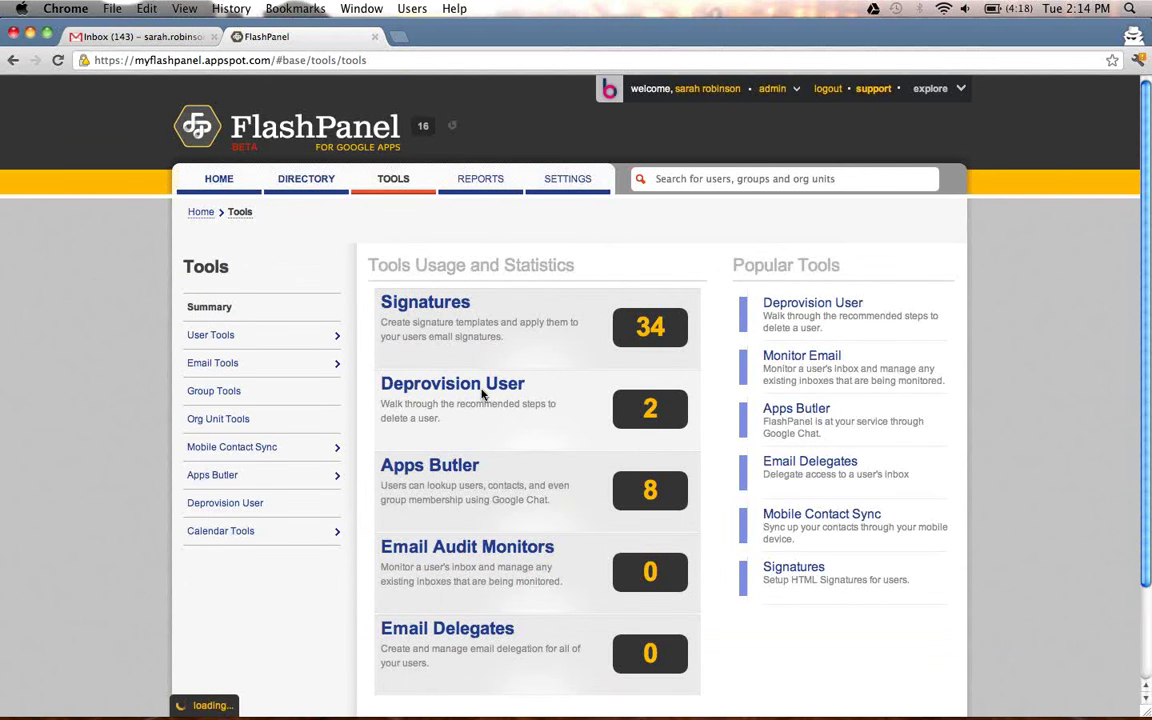
Create a new deprovision in the Deprovision User tool for the suggested user.
{"action": "left_click", "coordinate": [482, 392]}
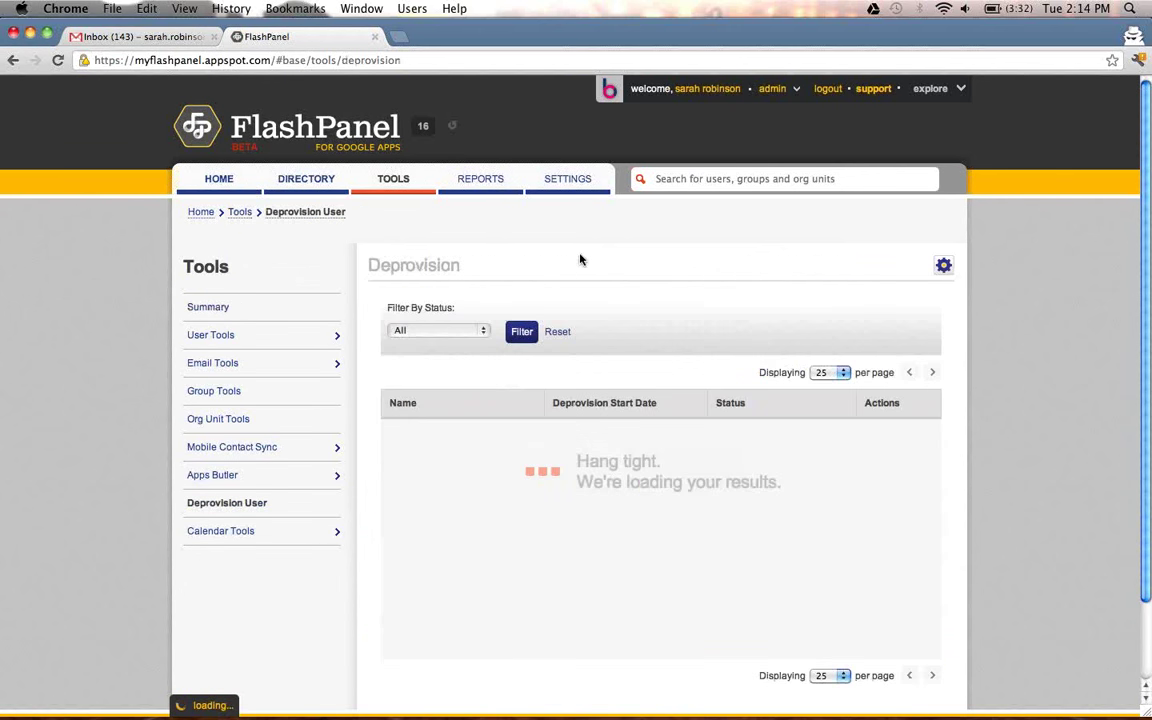
{"action": "left_click", "coordinate": [943, 265]}
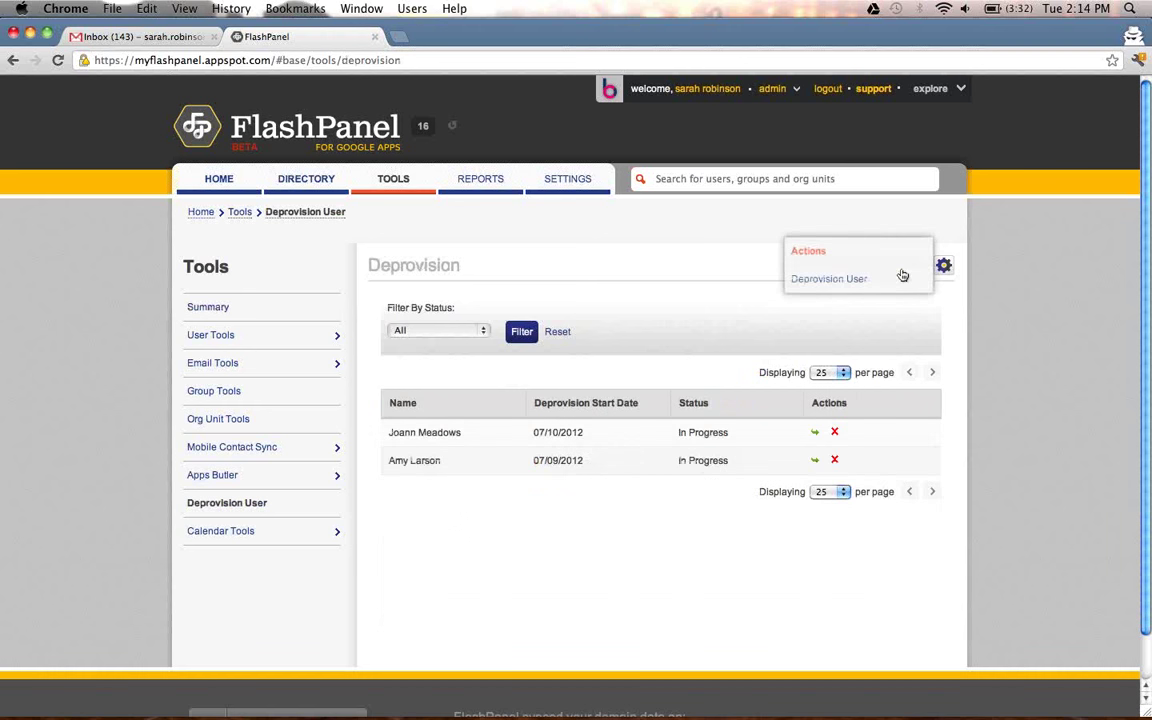
{"action": "left_click", "coordinate": [867, 282]}
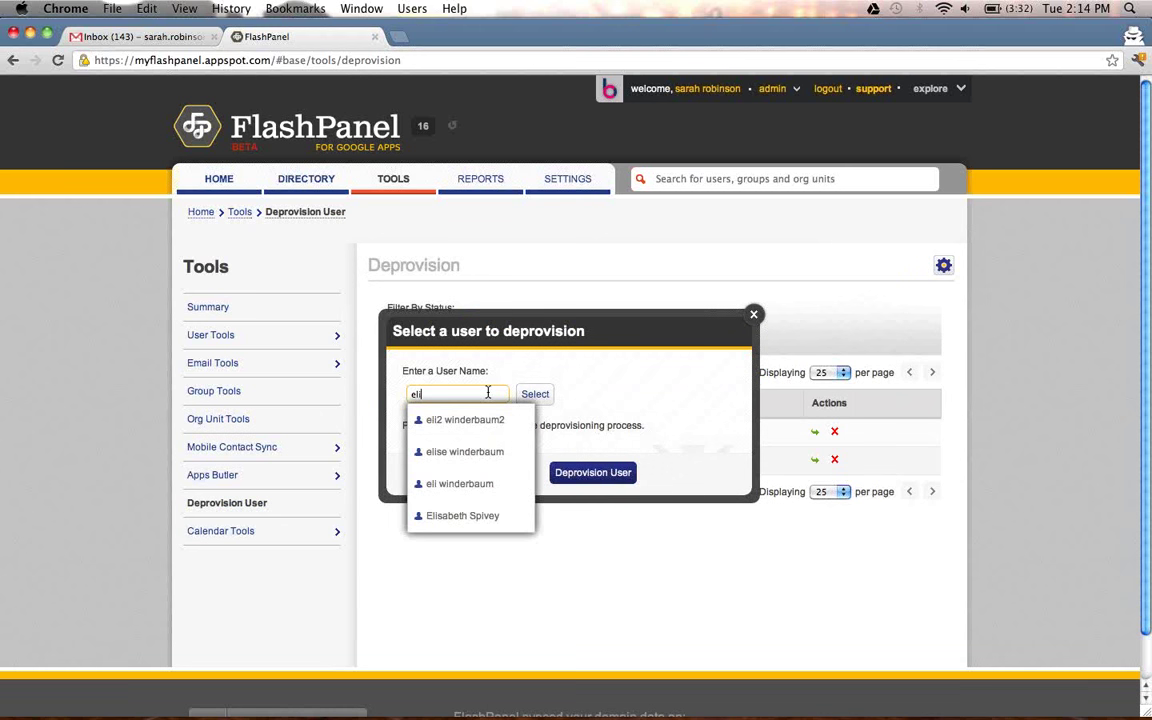
{"action": "left_click", "coordinate": [501, 477]}
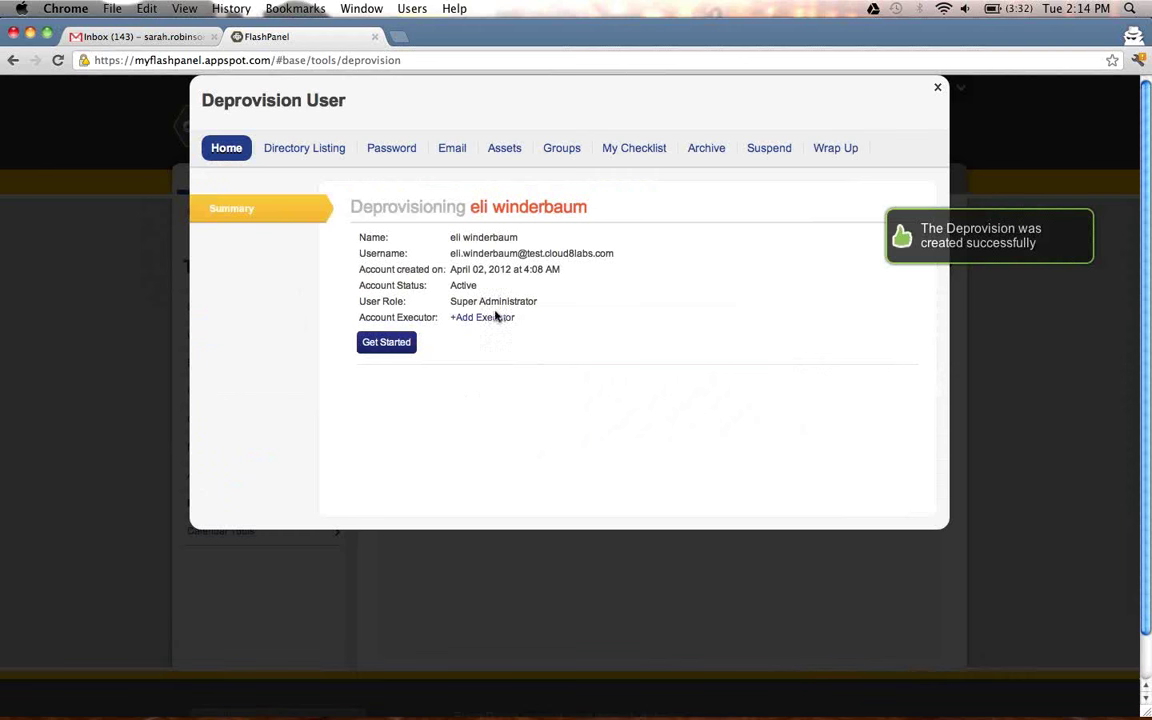
Assign the account executor and one colleague to notify, save them, and start the deprovisioning steps.
{"action": "left_click", "coordinate": [494, 318]}
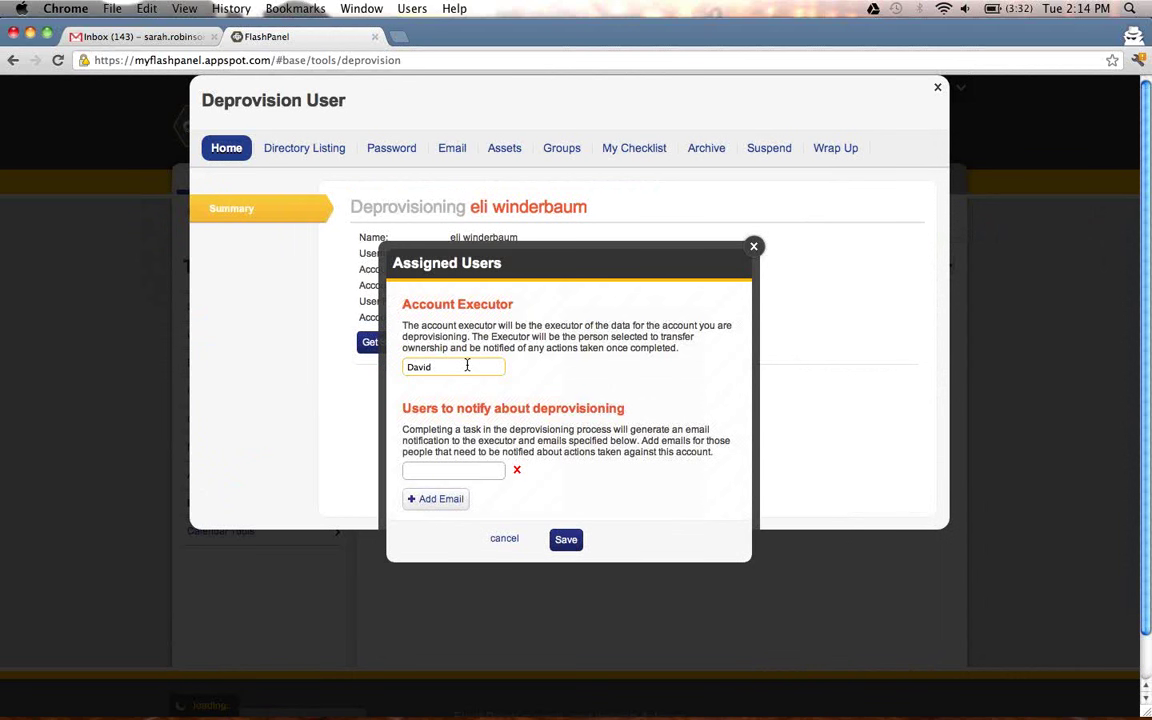
{"action": "type", "text": "Poli"}
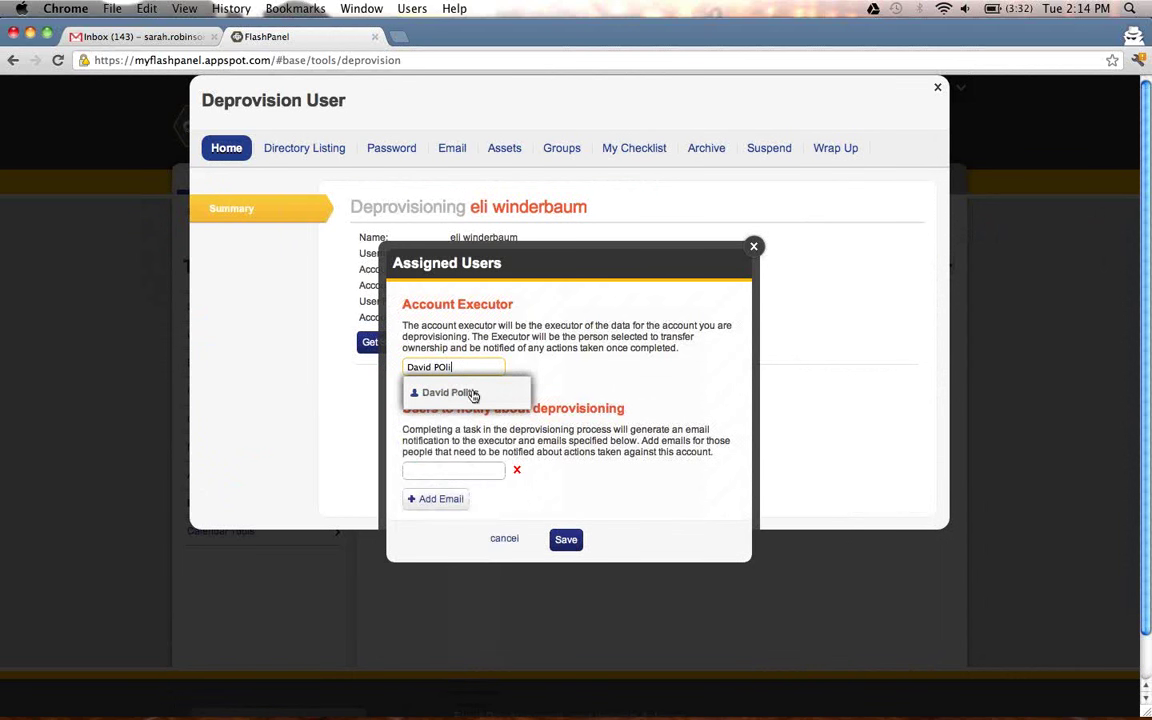
{"action": "left_click", "coordinate": [474, 395]}
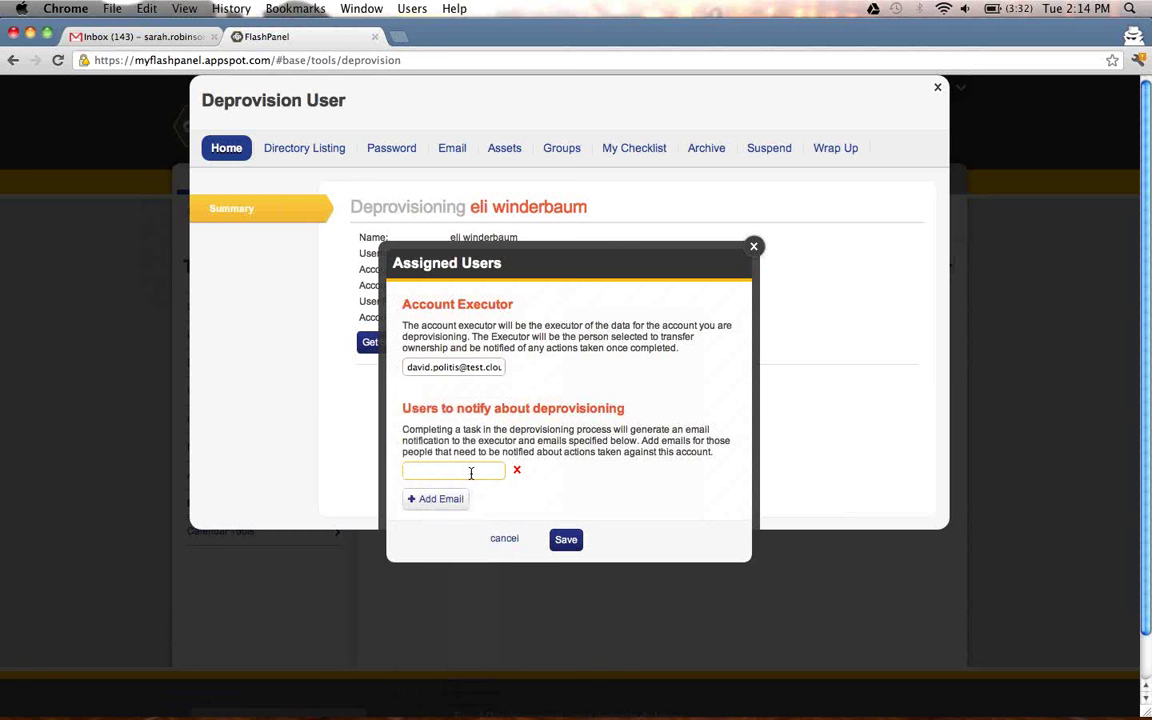
{"action": "type", "text": "david"}
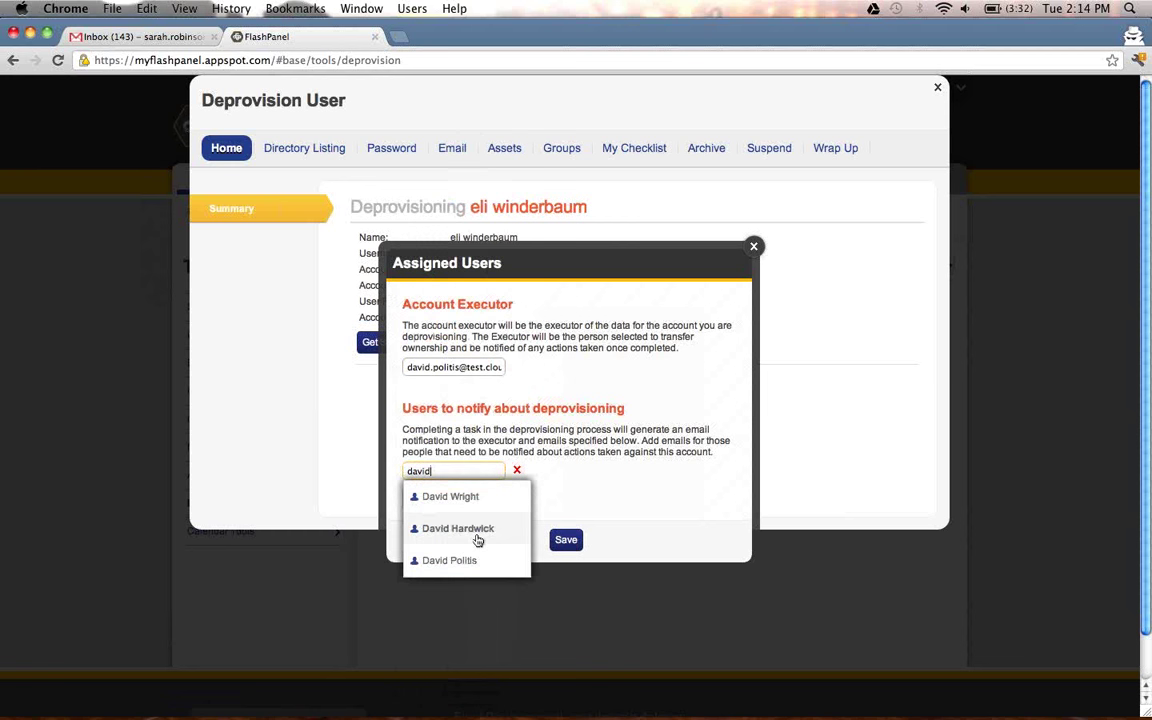
{"action": "left_click", "coordinate": [477, 540]}
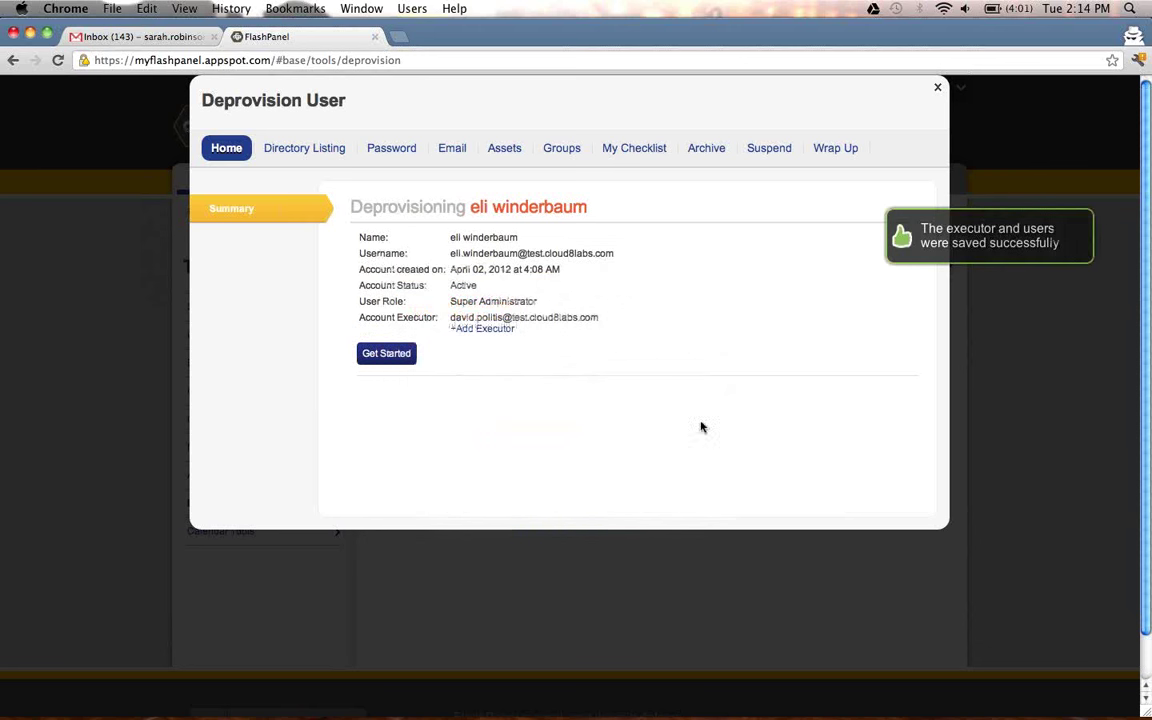
{"action": "left_click", "coordinate": [405, 358]}
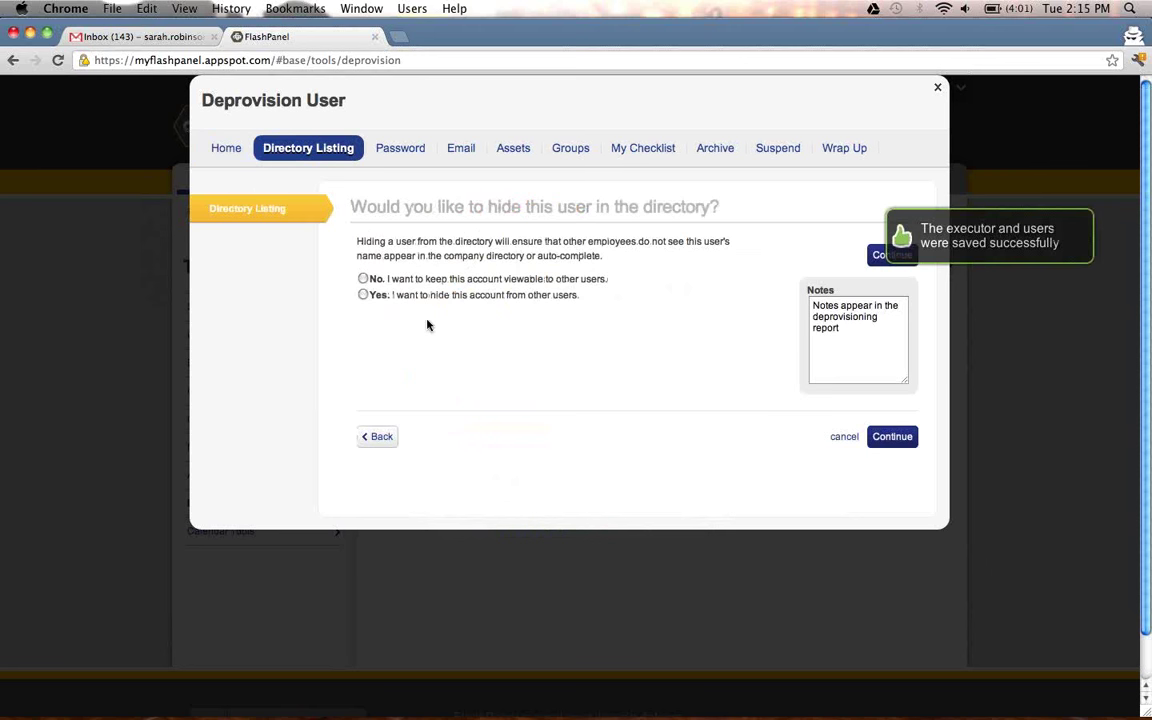
Answer No to hiding the user from the directory, resetting the password, and setting an auto-reply.
{"action": "left_click", "coordinate": [364, 281]}
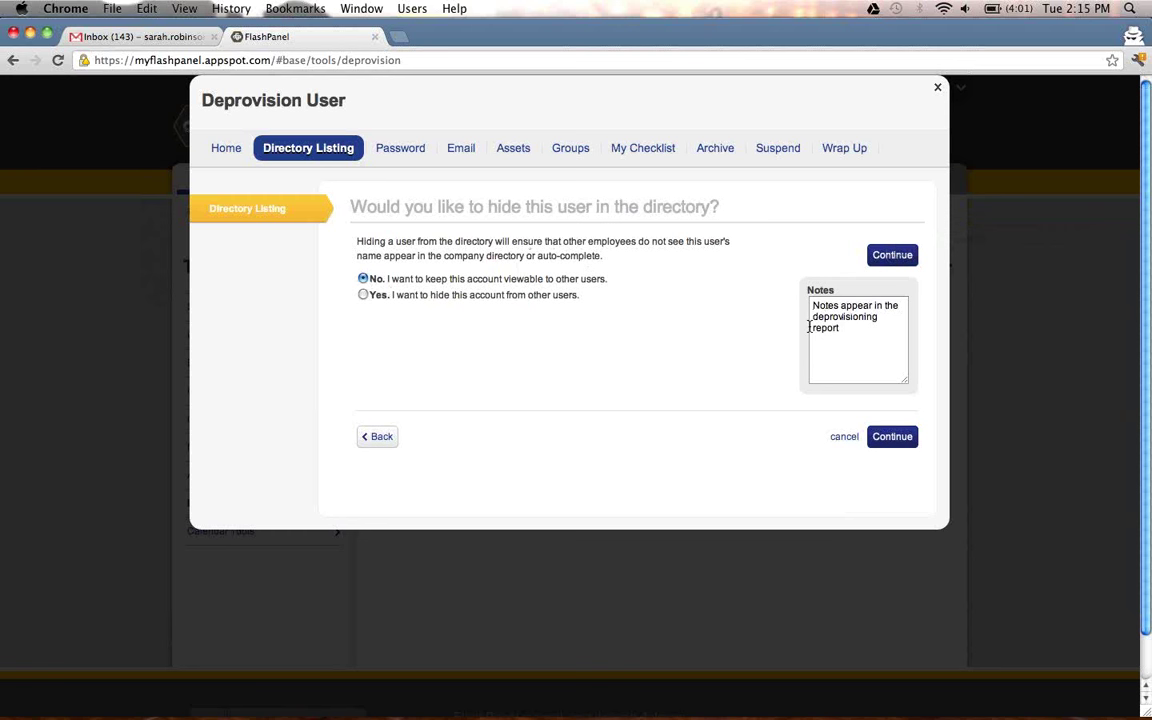
{"action": "left_click", "coordinate": [889, 258]}
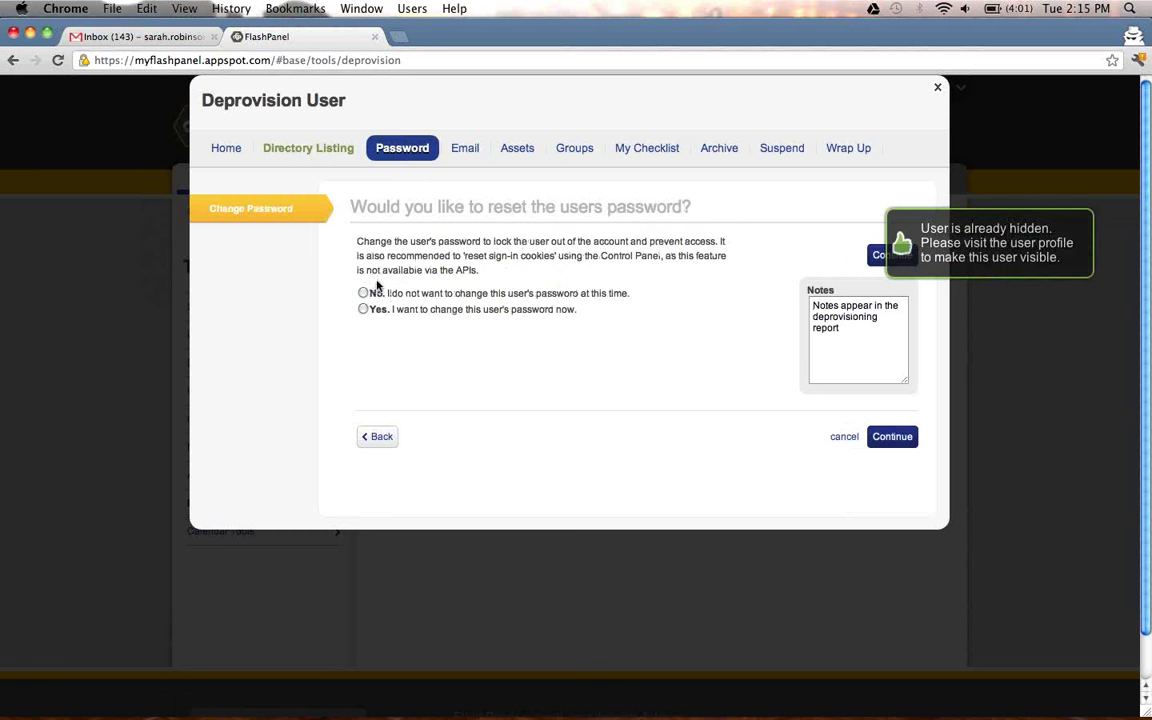
{"action": "left_click", "coordinate": [364, 293]}
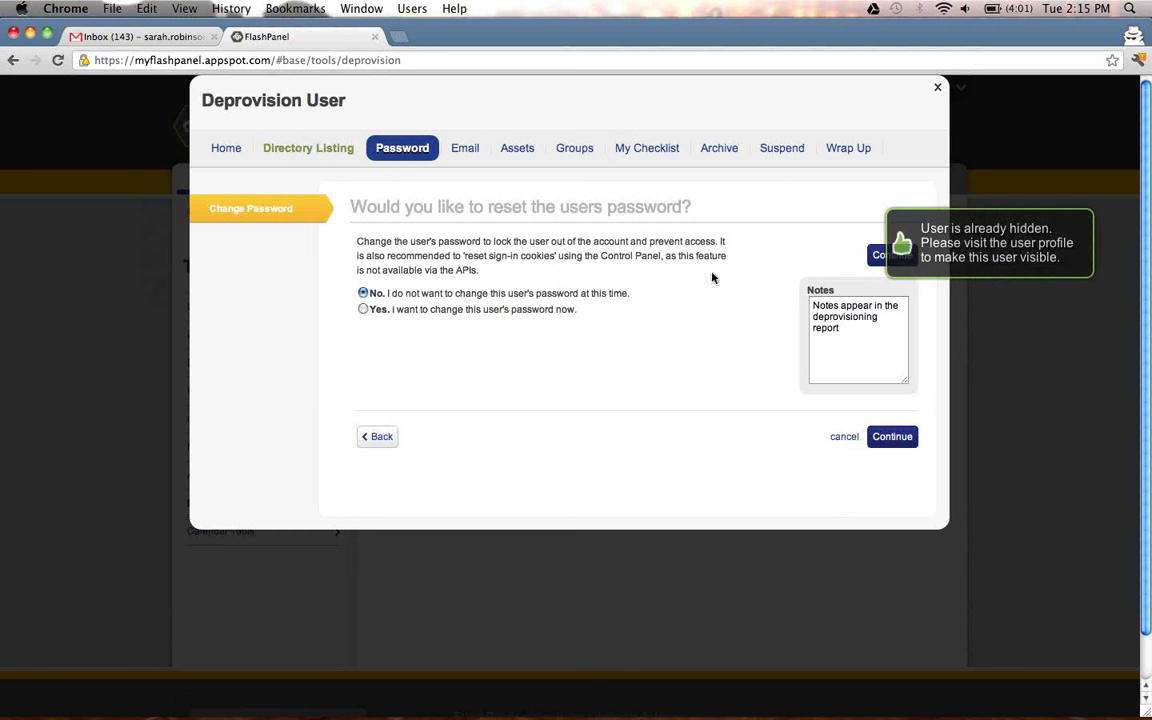
{"action": "left_click", "coordinate": [879, 257]}
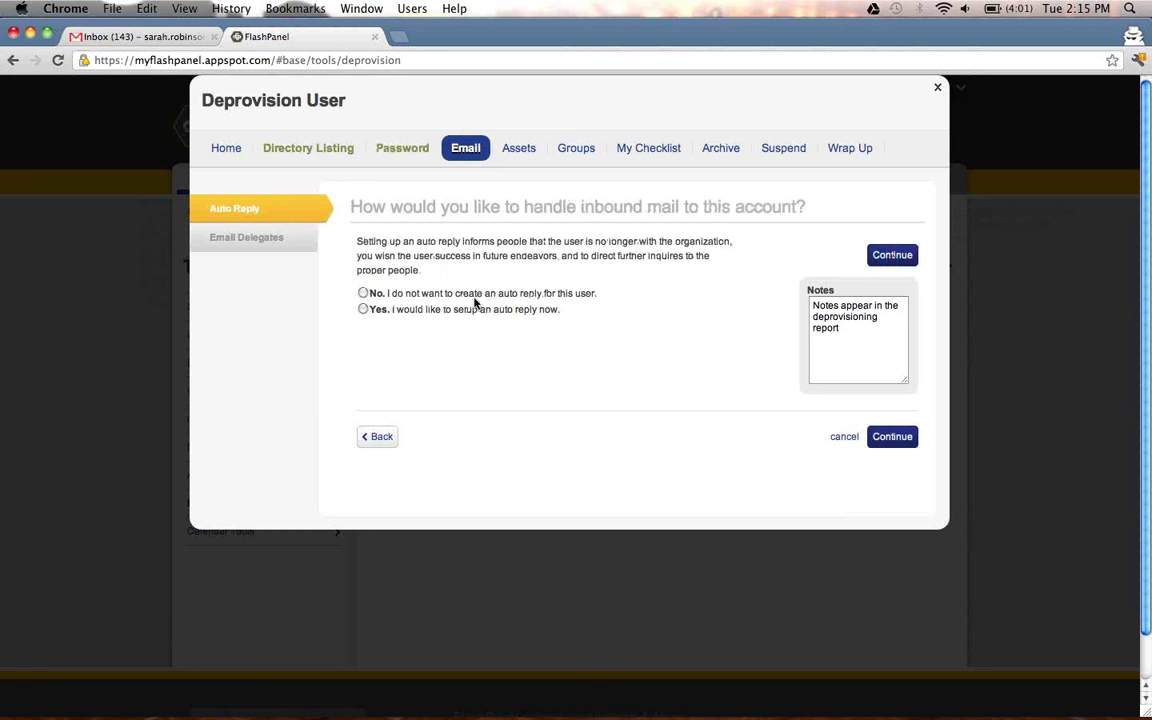
{"action": "left_click", "coordinate": [364, 293]}
{"action": "left_click", "coordinate": [910, 254]}
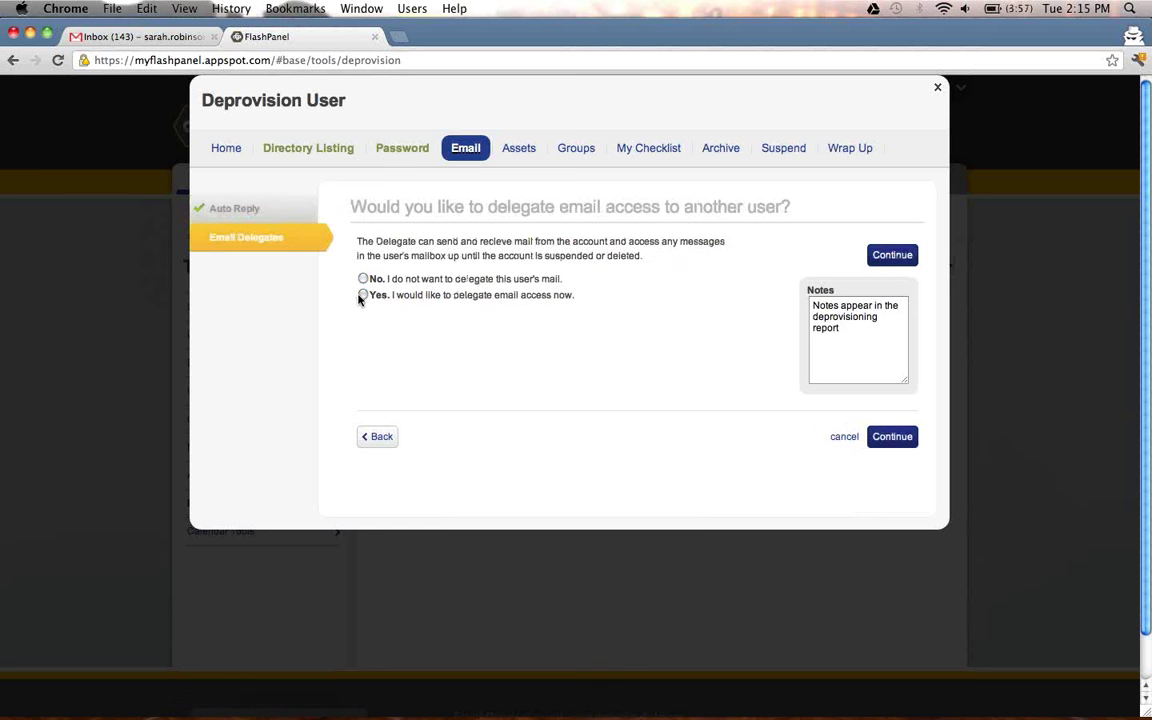
Delegate the user's email to the prefilled account executor address.
{"action": "left_click", "coordinate": [362, 296]}
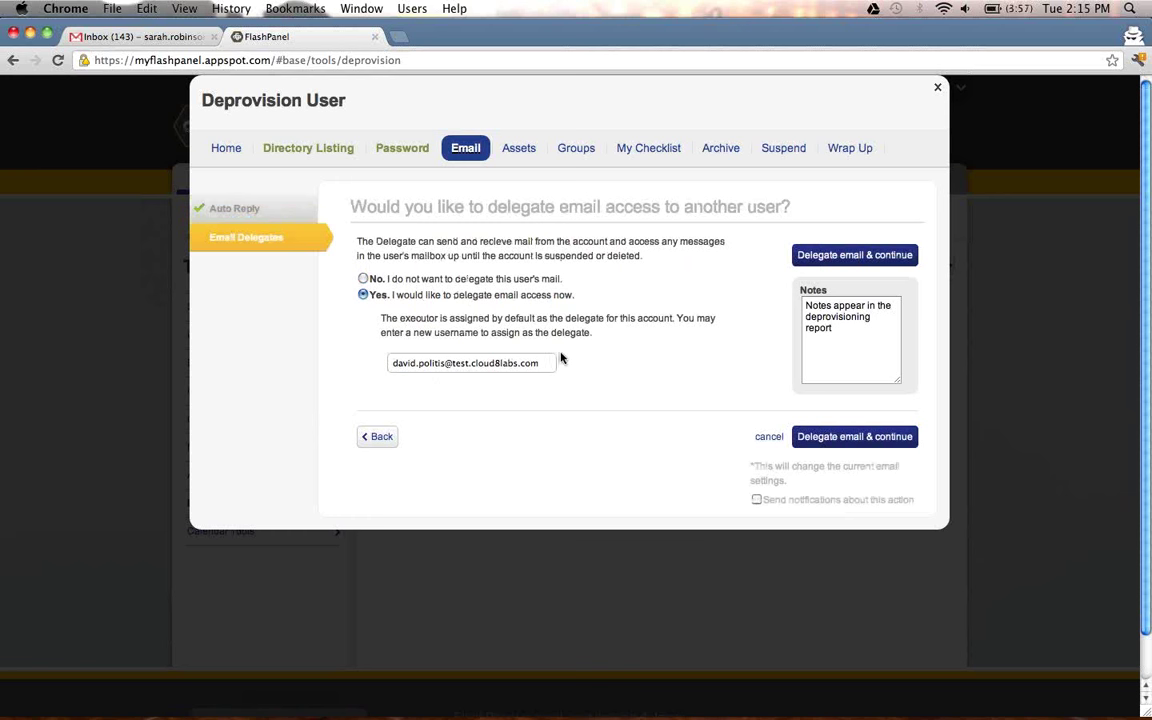
{"action": "left_click", "coordinate": [512, 363]}
{"action": "left_click", "coordinate": [830, 256]}
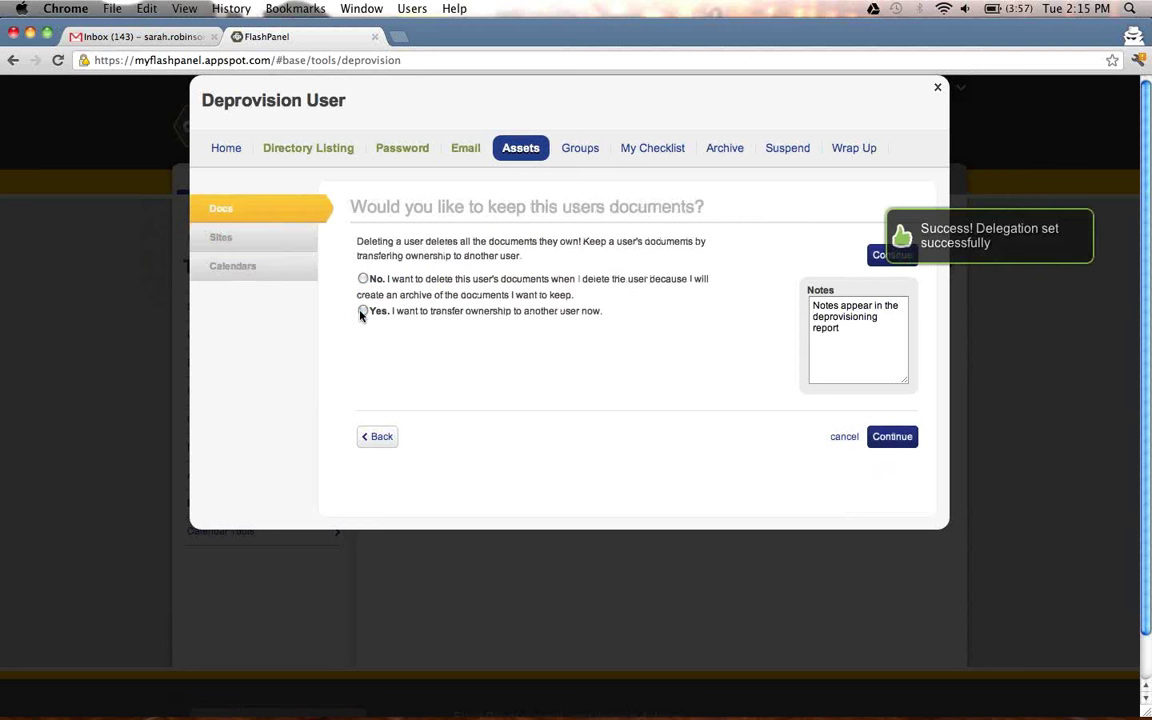
Transfer ownership of the user's documents, sites and secondary calendars to the account executor.
{"action": "left_click", "coordinate": [362, 311]}
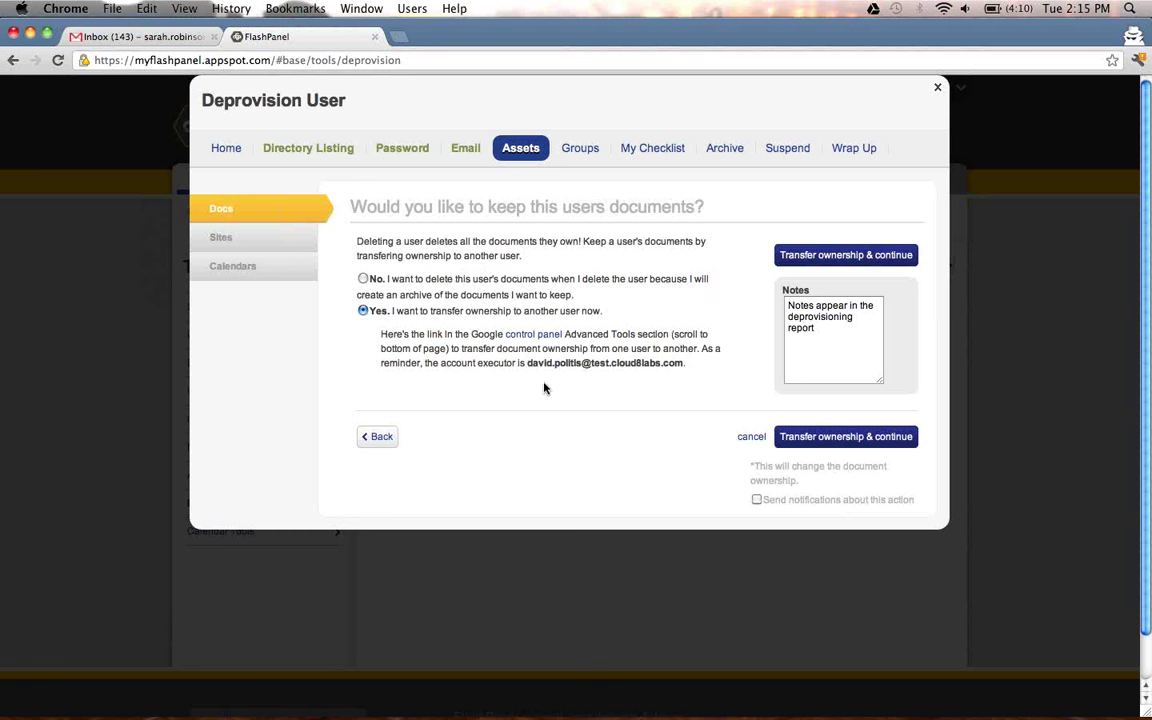
{"action": "left_click", "coordinate": [795, 255]}
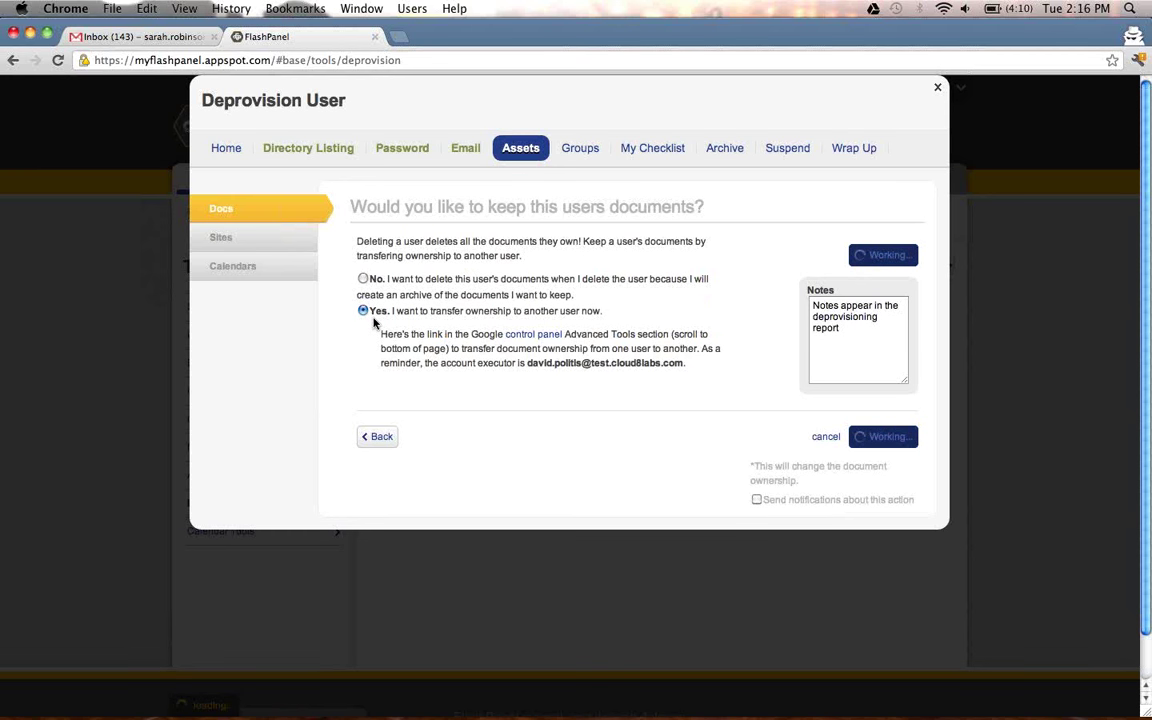
{"action": "left_click", "coordinate": [363, 309]}
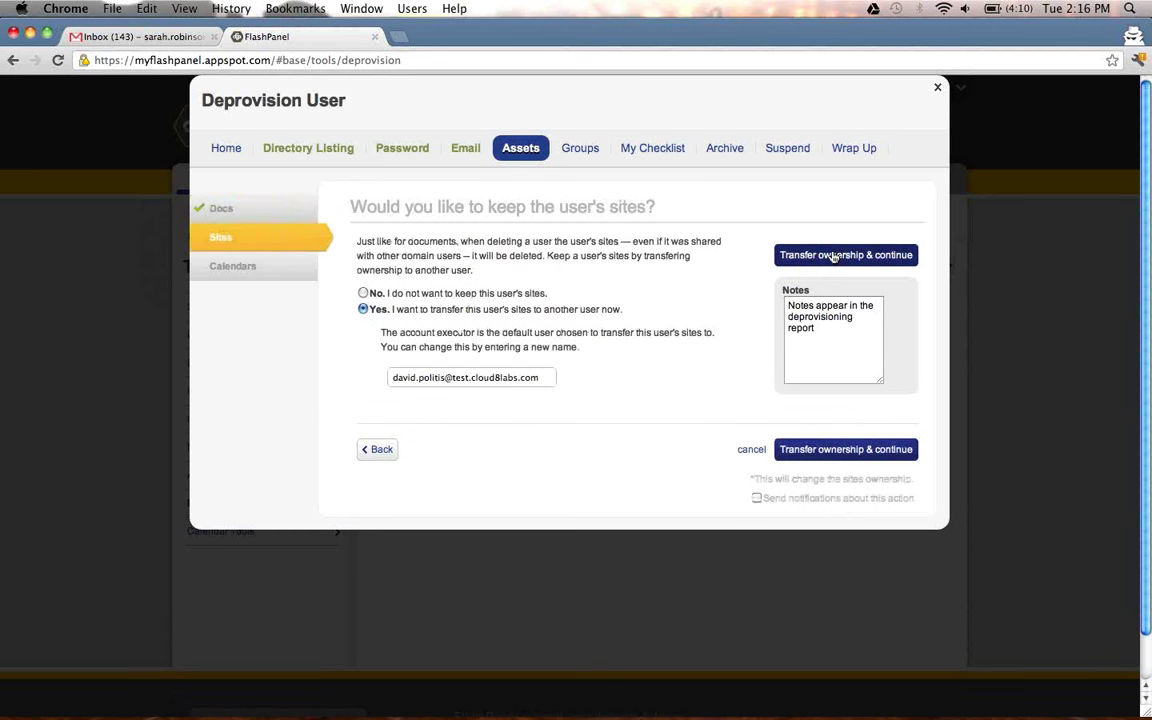
{"action": "left_click", "coordinate": [833, 256]}
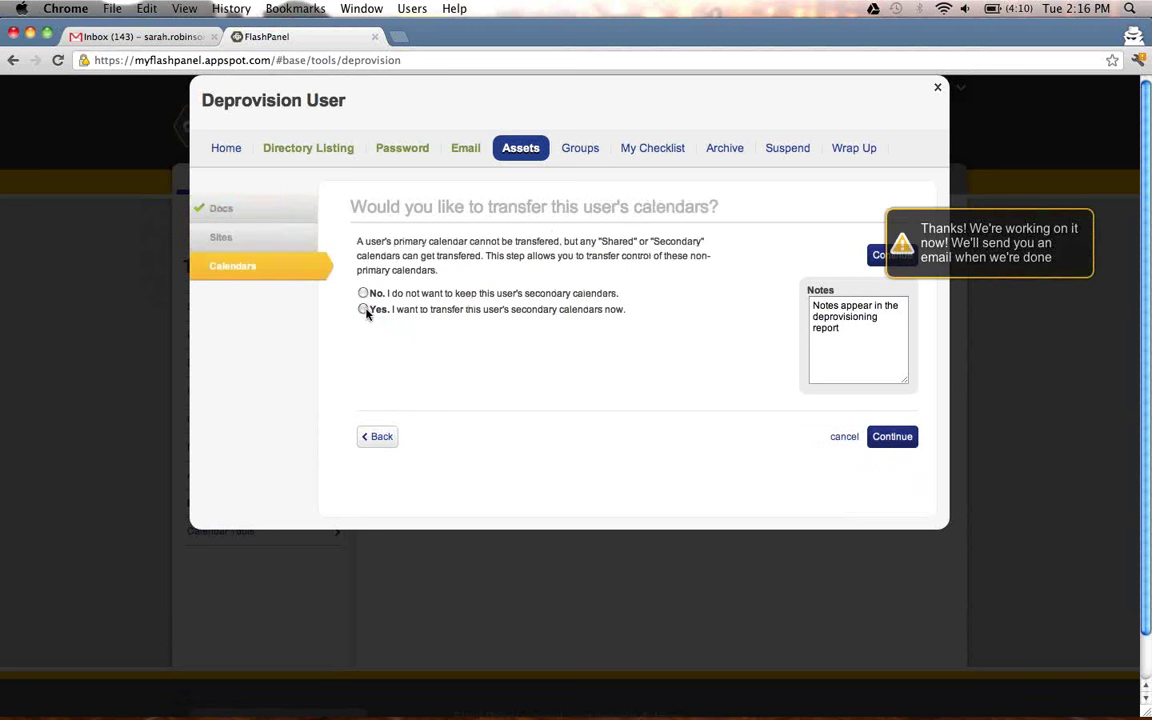
{"action": "left_click", "coordinate": [363, 309]}
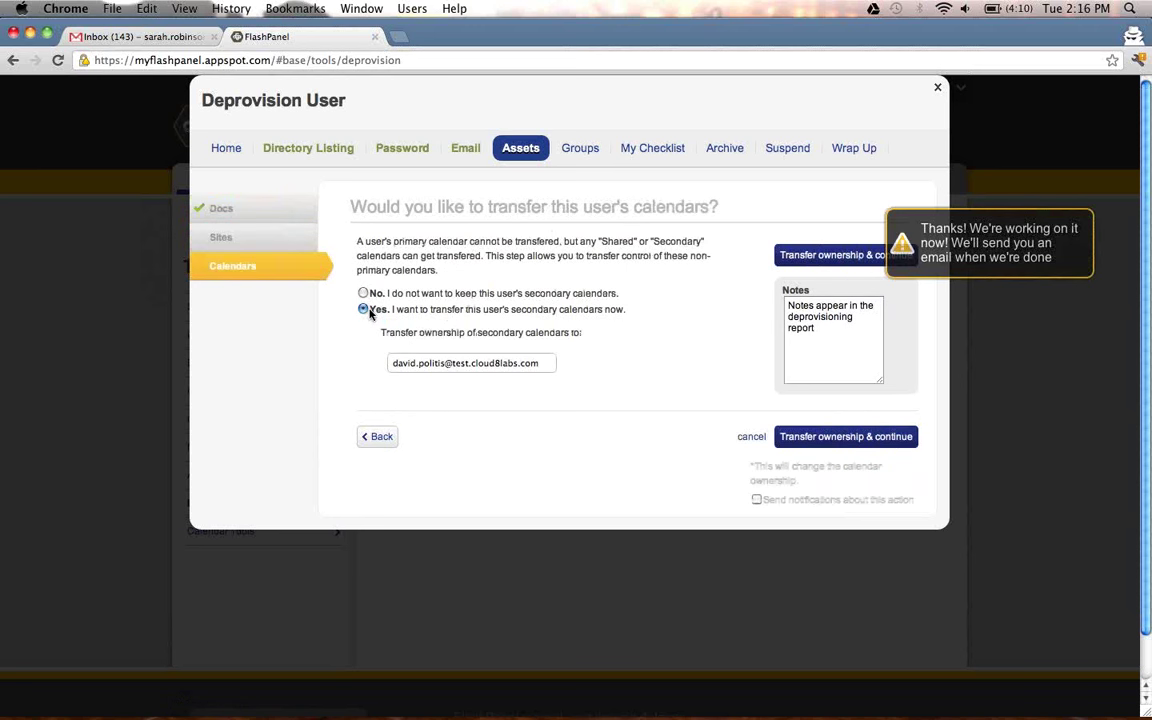
{"action": "left_click", "coordinate": [817, 255]}
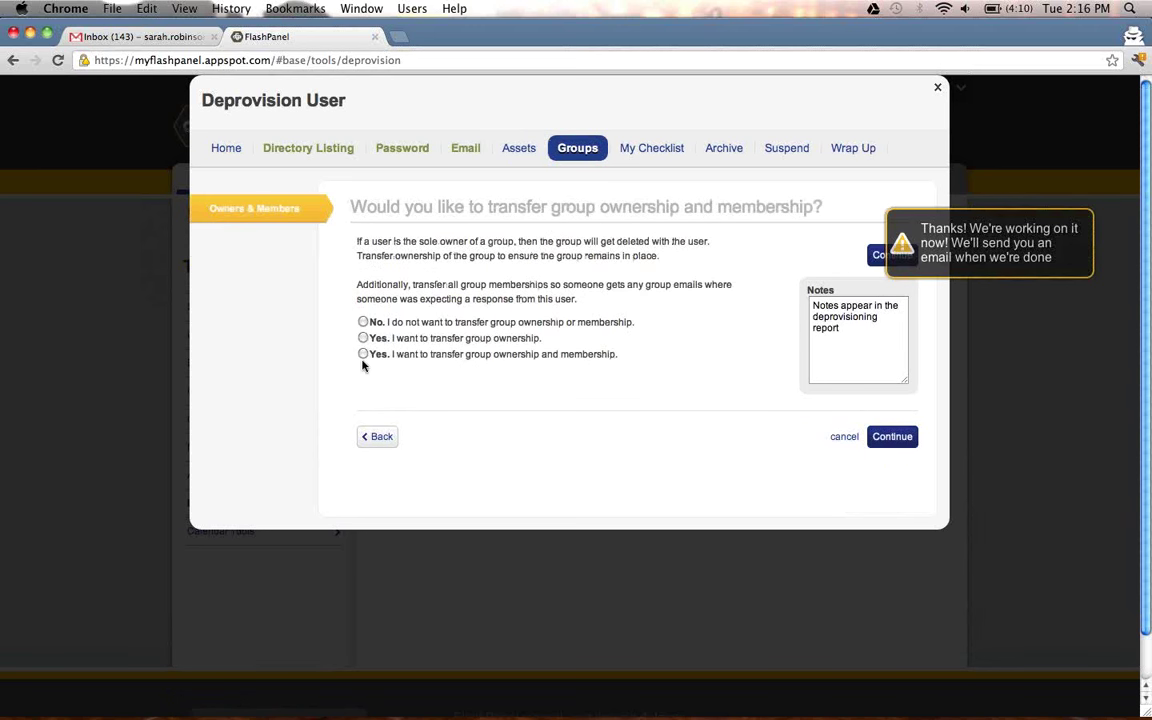
Choose 'Yes. I want to transfer group ownership and membership' and apply the group transfer.
{"action": "left_click", "coordinate": [363, 354]}
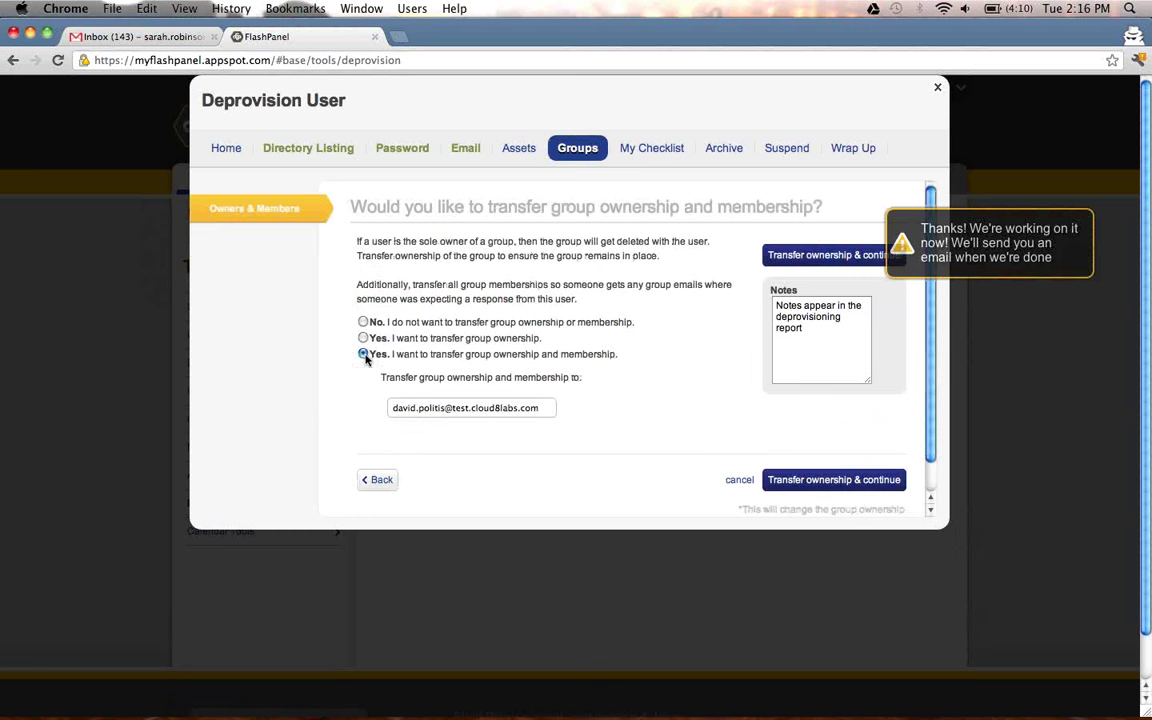
{"action": "left_click", "coordinate": [798, 256]}
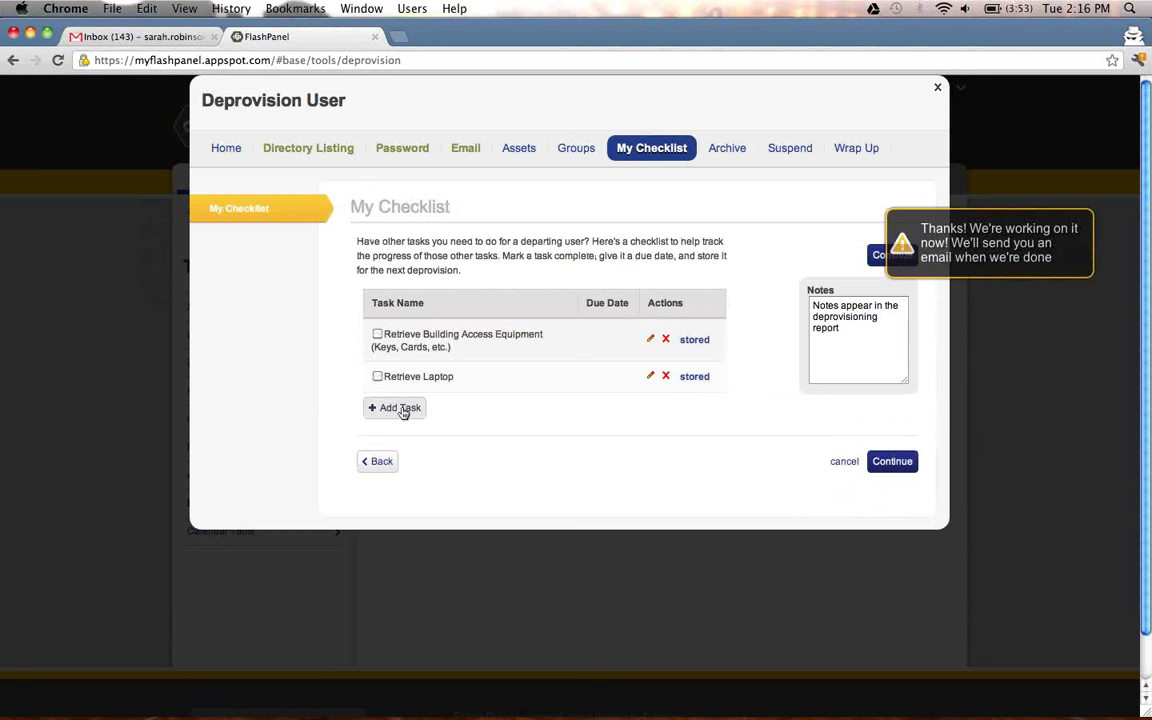
Mark the building-access and Retrieve Laptop tasks done, and add a 'Corporate Card' checklist task.
{"action": "left_click", "coordinate": [378, 336]}
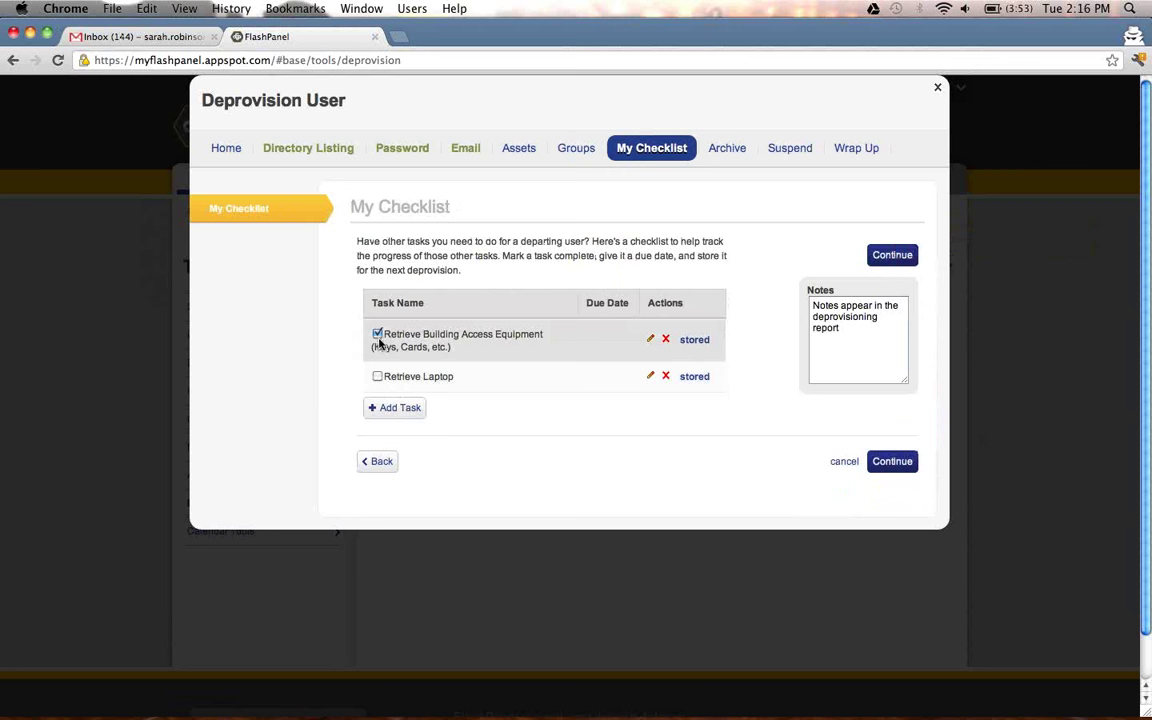
{"action": "left_click", "coordinate": [377, 377]}
{"action": "left_click", "coordinate": [393, 409]}
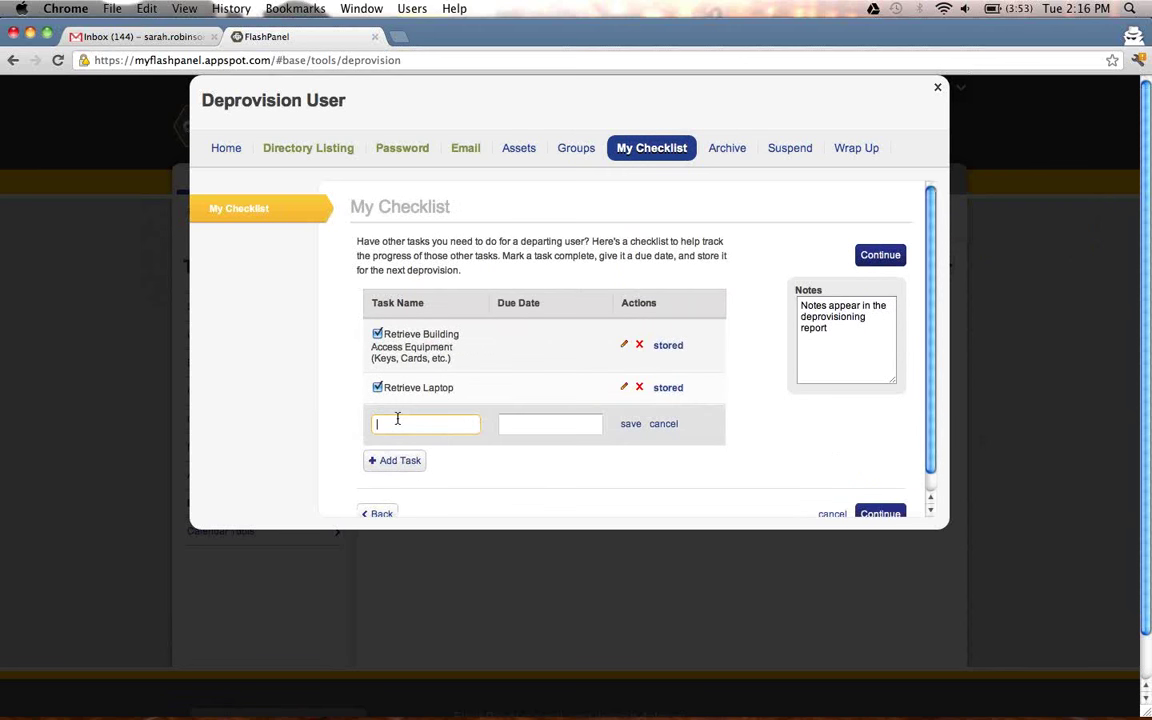
{"action": "type", "text": "Corporate Card"}
{"action": "left_click", "coordinate": [629, 424]}
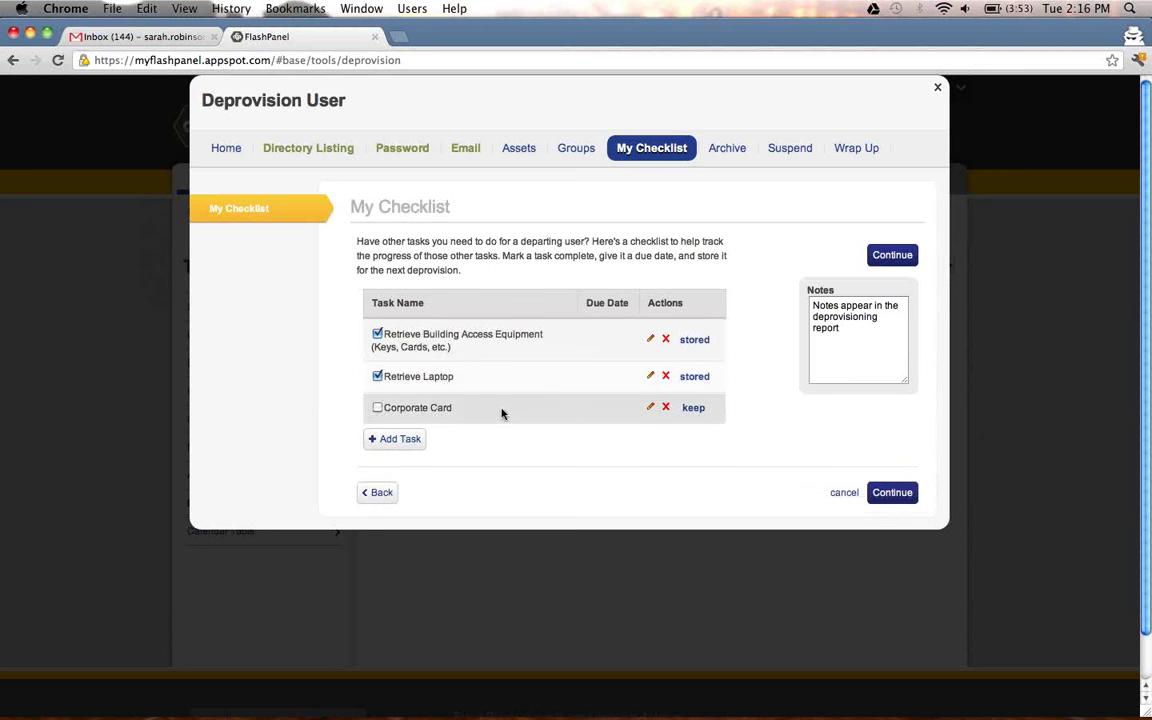
{"action": "left_click", "coordinate": [885, 258]}
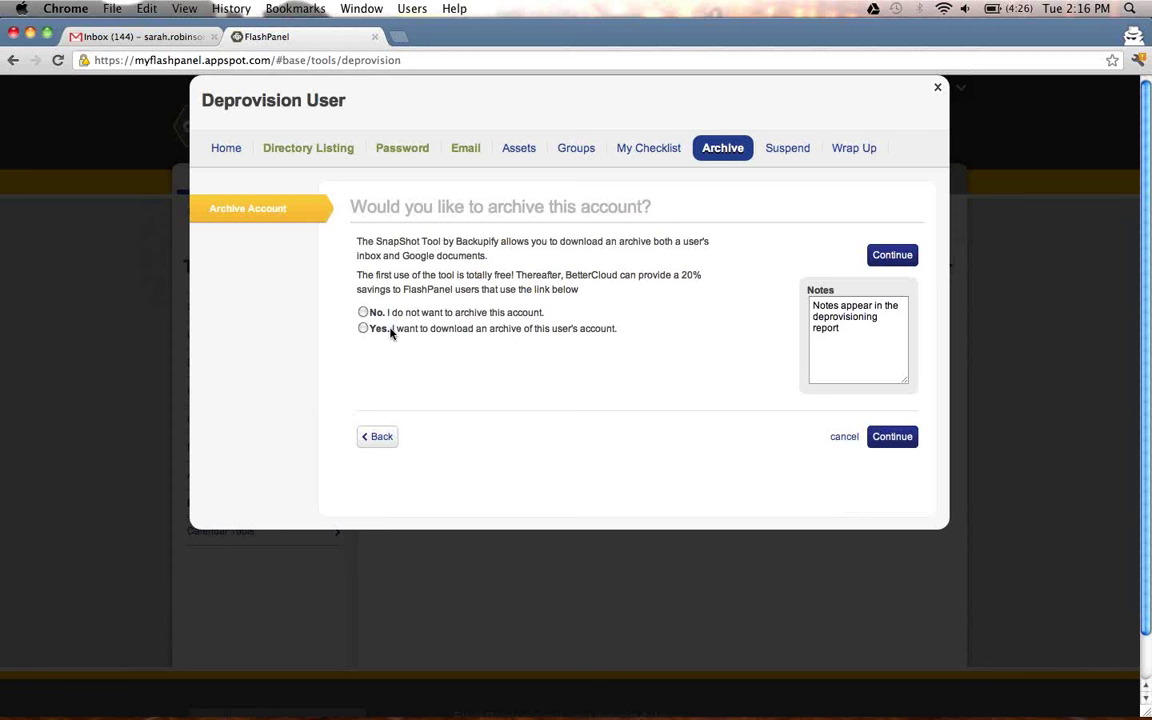
Decline archiving and suspension, setting a 15-day suspend reminder for Jul 25, 2012.
{"action": "left_click", "coordinate": [363, 312]}
{"action": "left_click", "coordinate": [883, 439]}
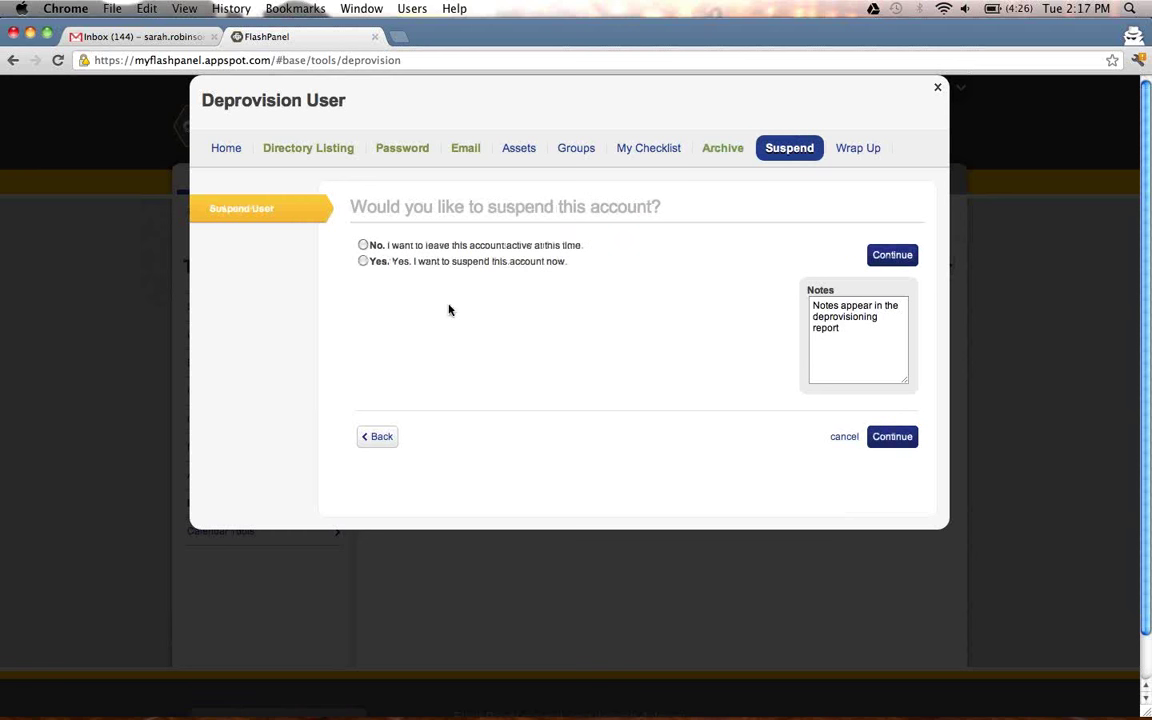
{"action": "left_click", "coordinate": [364, 246]}
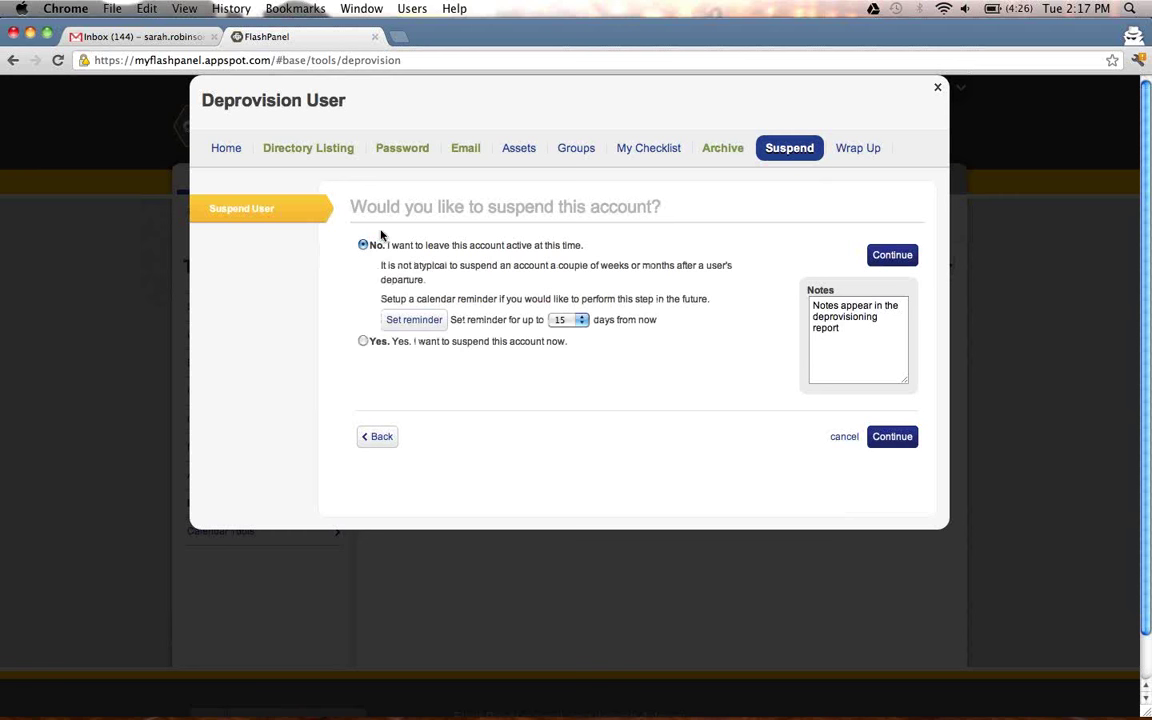
{"action": "left_click", "coordinate": [430, 322]}
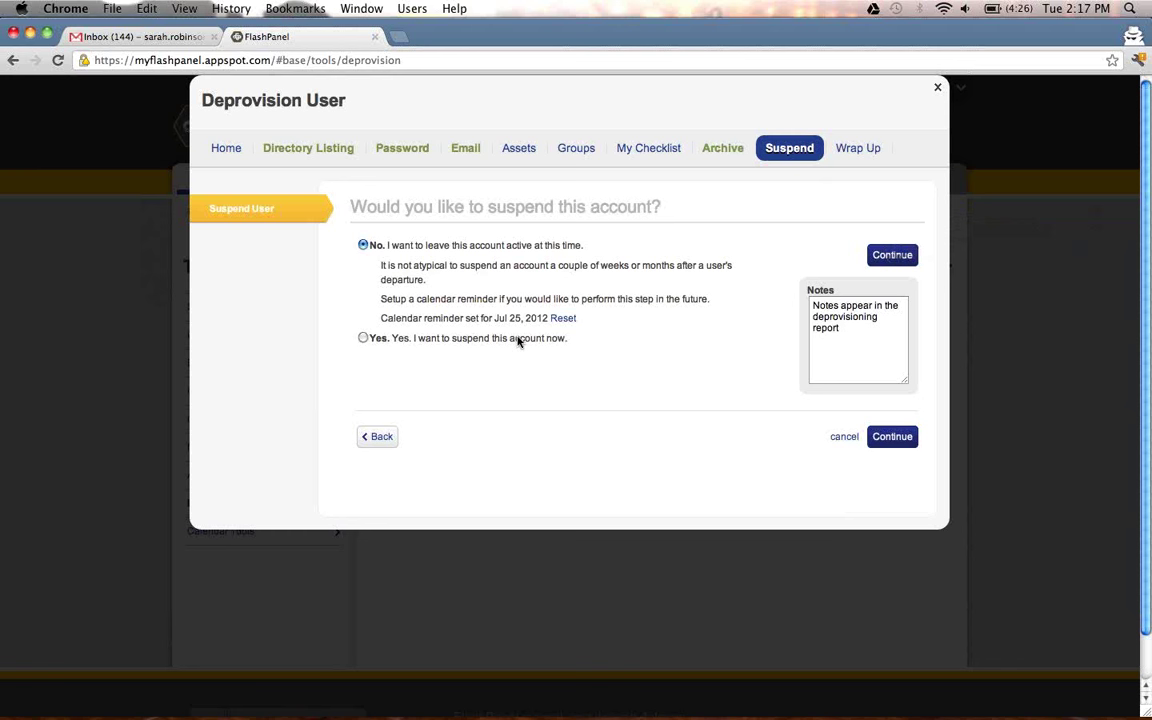
{"action": "left_click", "coordinate": [884, 440]}
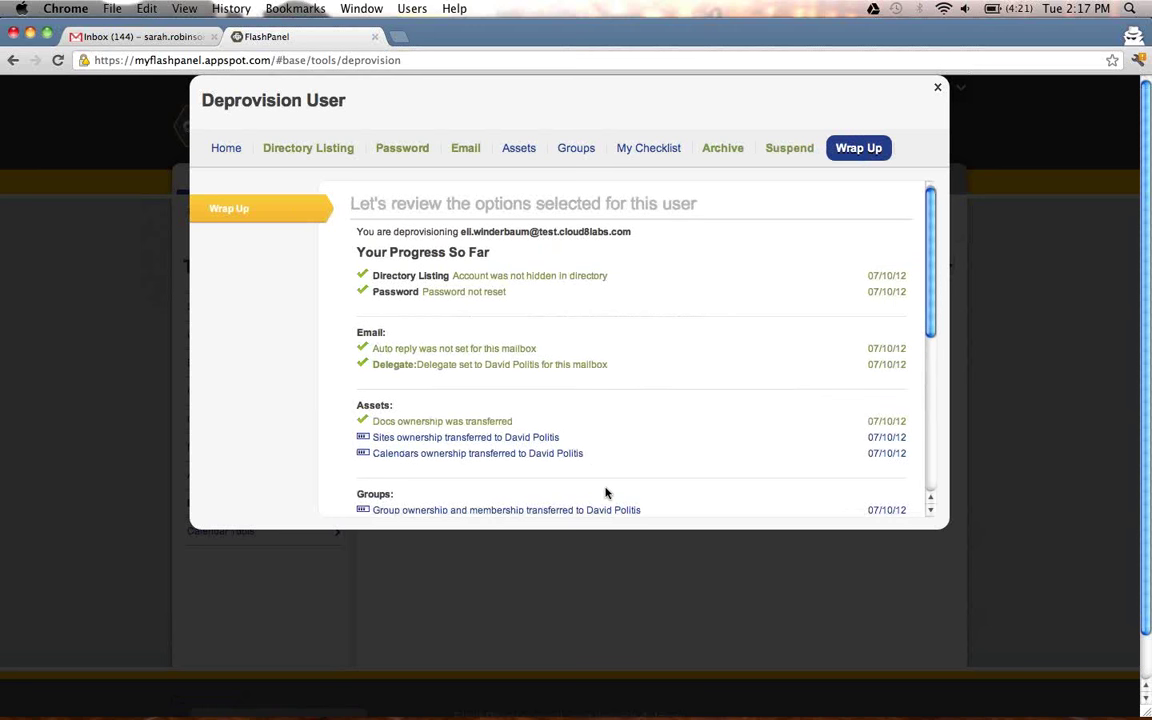
Scroll through the Wrap Up summary and close the Deprovision User wizard without confirming.
{"action": "scroll", "coordinate": [606, 489], "scroll_direction": "down", "scroll_amount": 3}
{"action": "scroll", "coordinate": [606, 490], "scroll_direction": "down", "scroll_amount": 5}
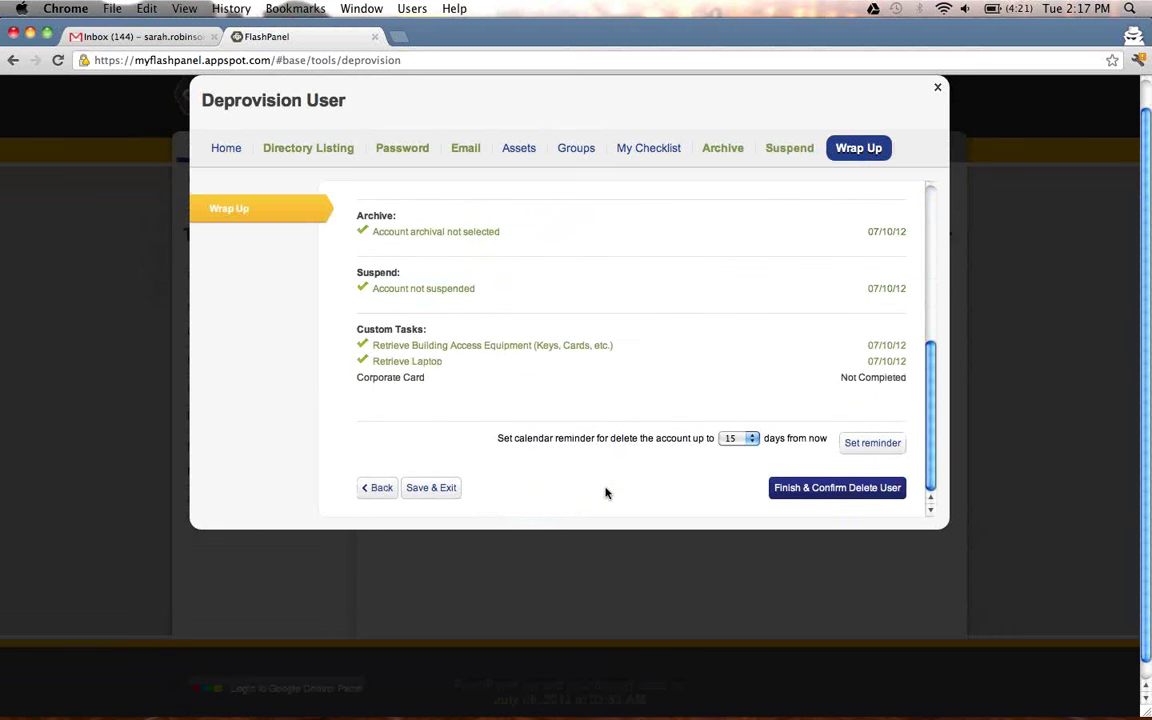
{"action": "left_click", "coordinate": [938, 92]}
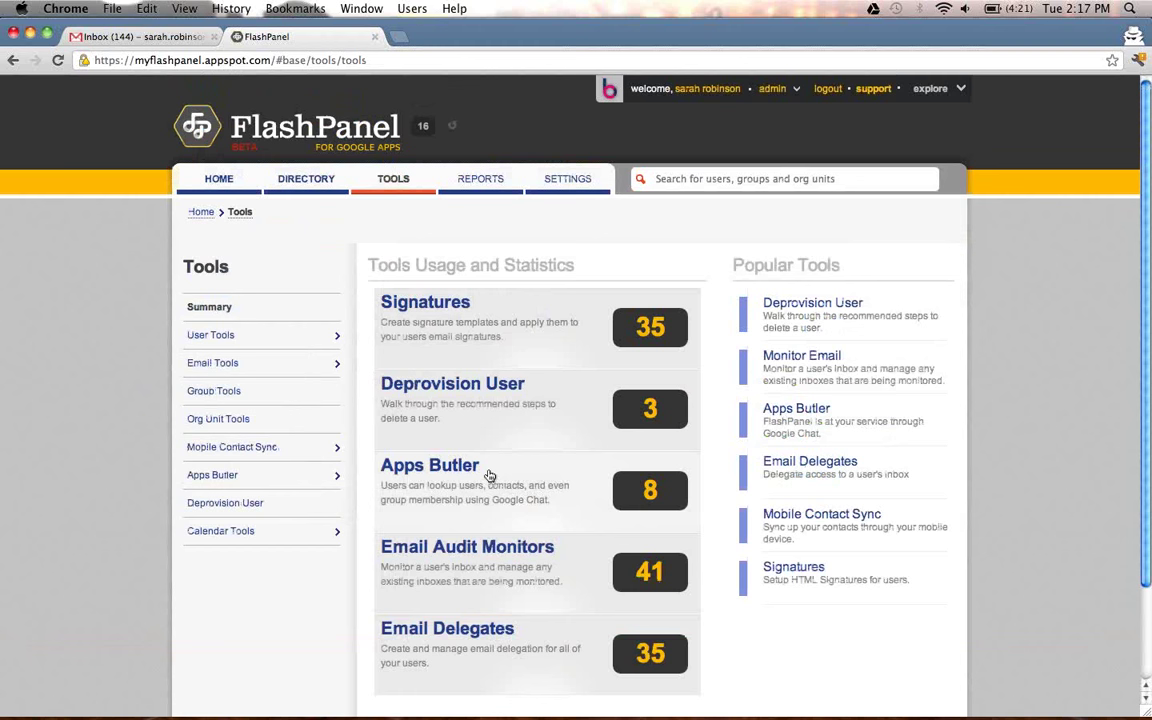
Open Apps Butler and send a lookup of the user's full name to get their contact details.
{"action": "left_click", "coordinate": [489, 473]}
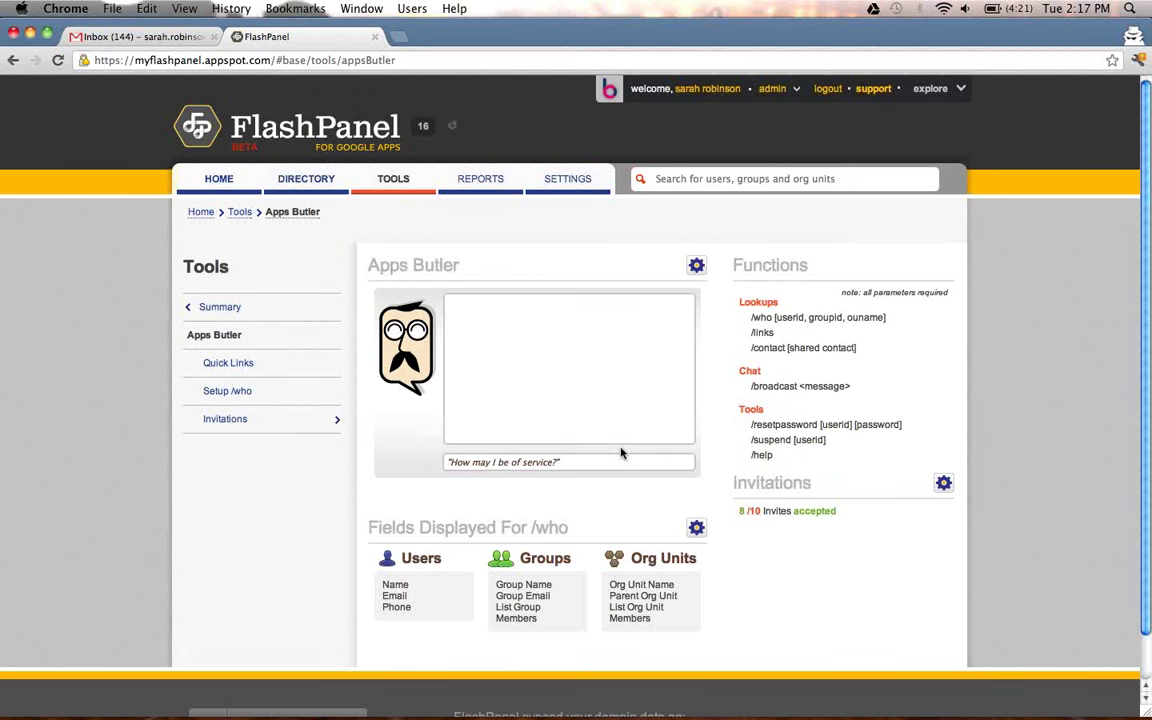
{"action": "left_click", "coordinate": [589, 464]}
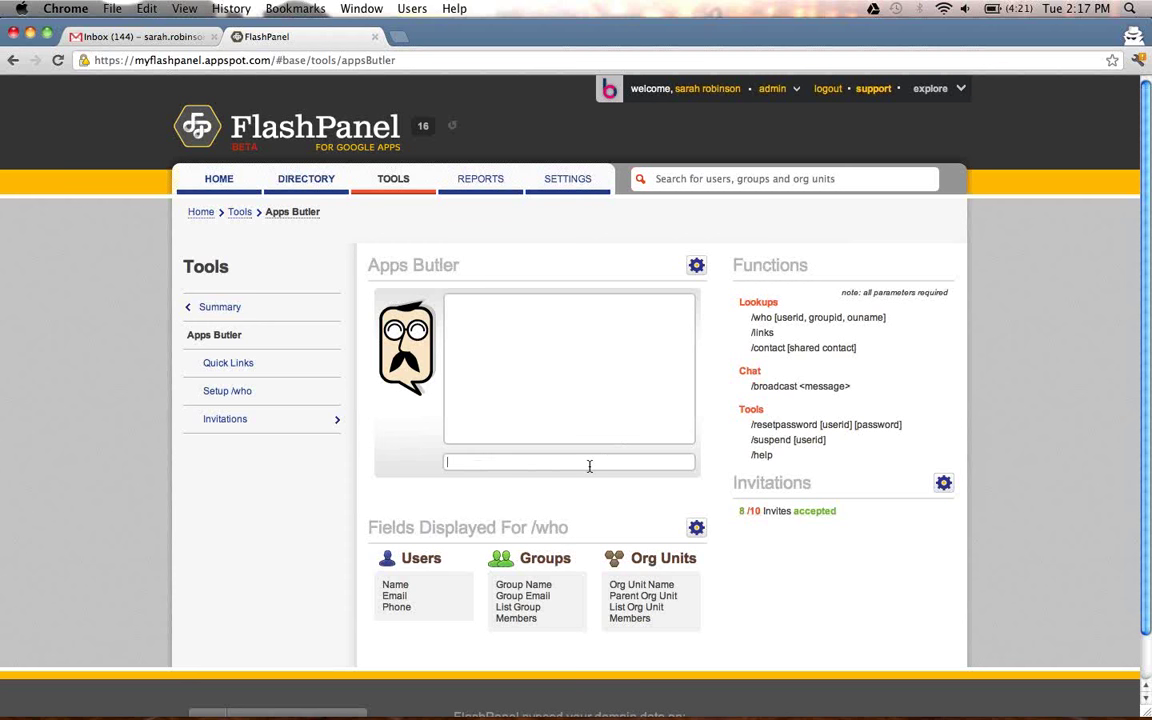
{"action": "key", "text": "Return"}
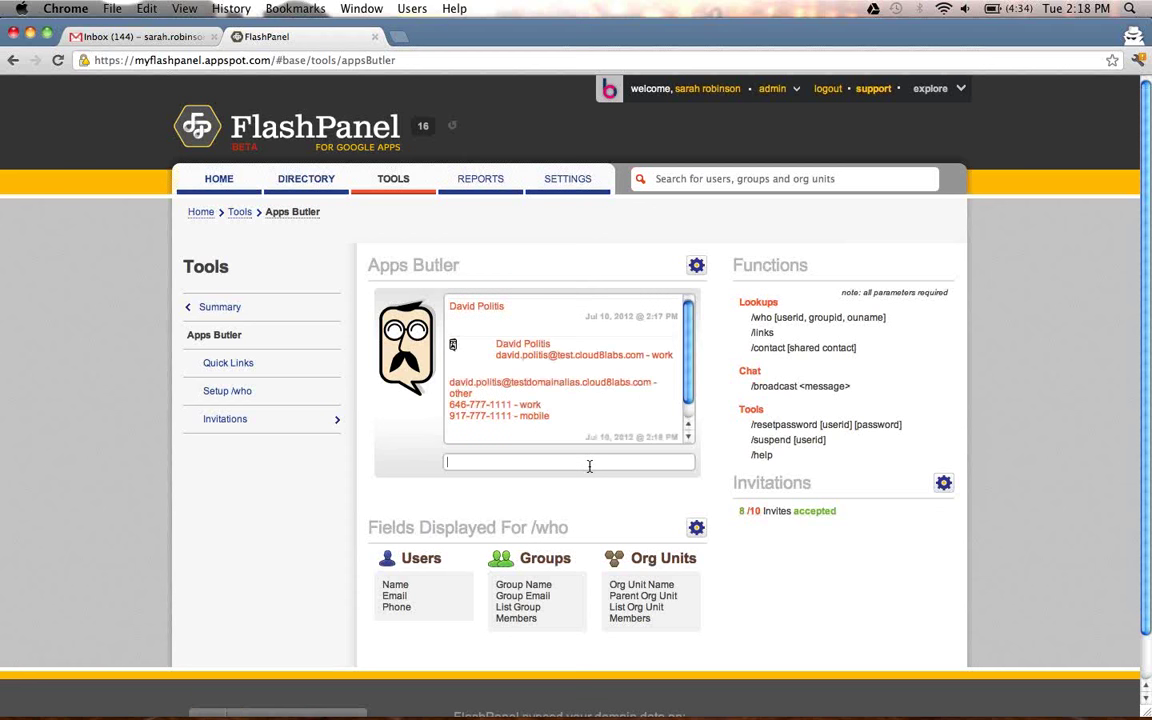
In Gmail's appsbutler chat, send the user's full name for a contact lookup, then return to FlashPanel.
{"action": "left_click", "coordinate": [165, 41]}
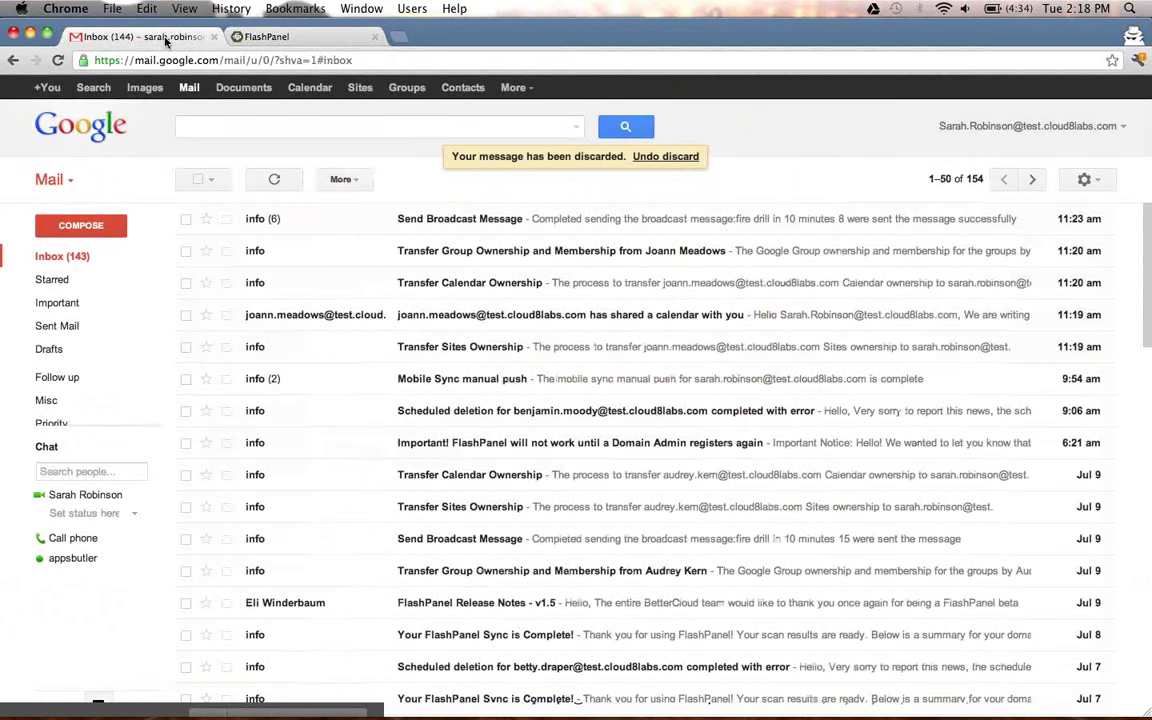
{"action": "left_click", "coordinate": [1003, 699]}
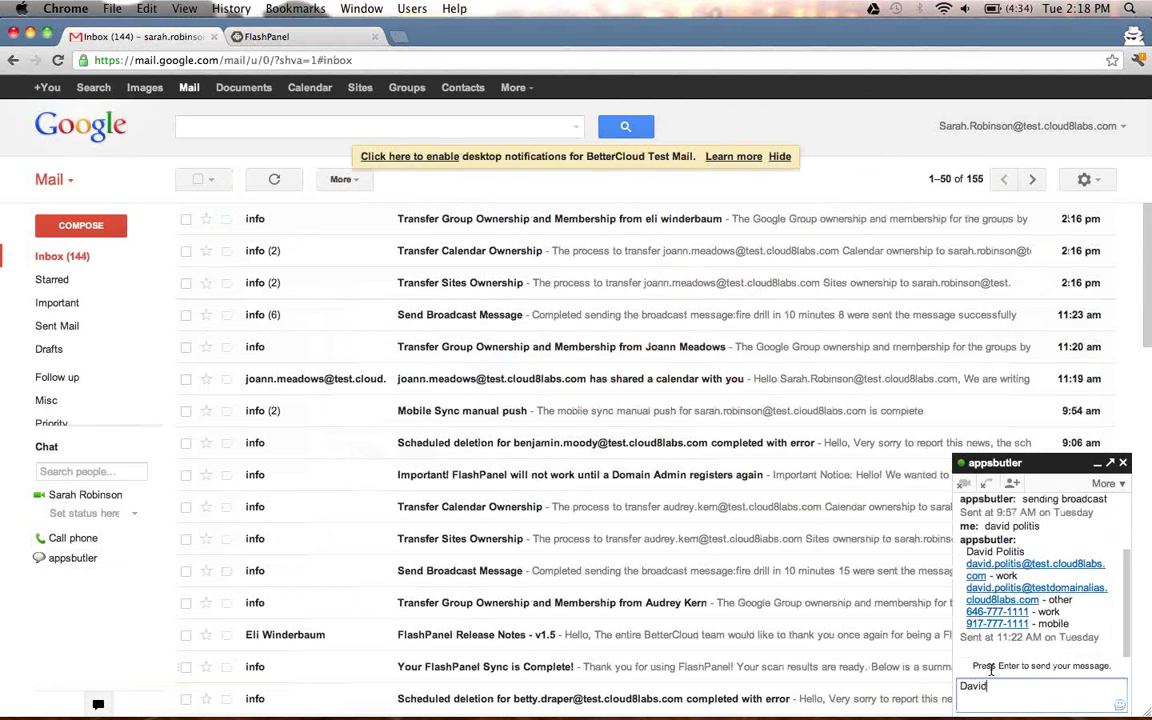
{"action": "key", "text": "Return"}
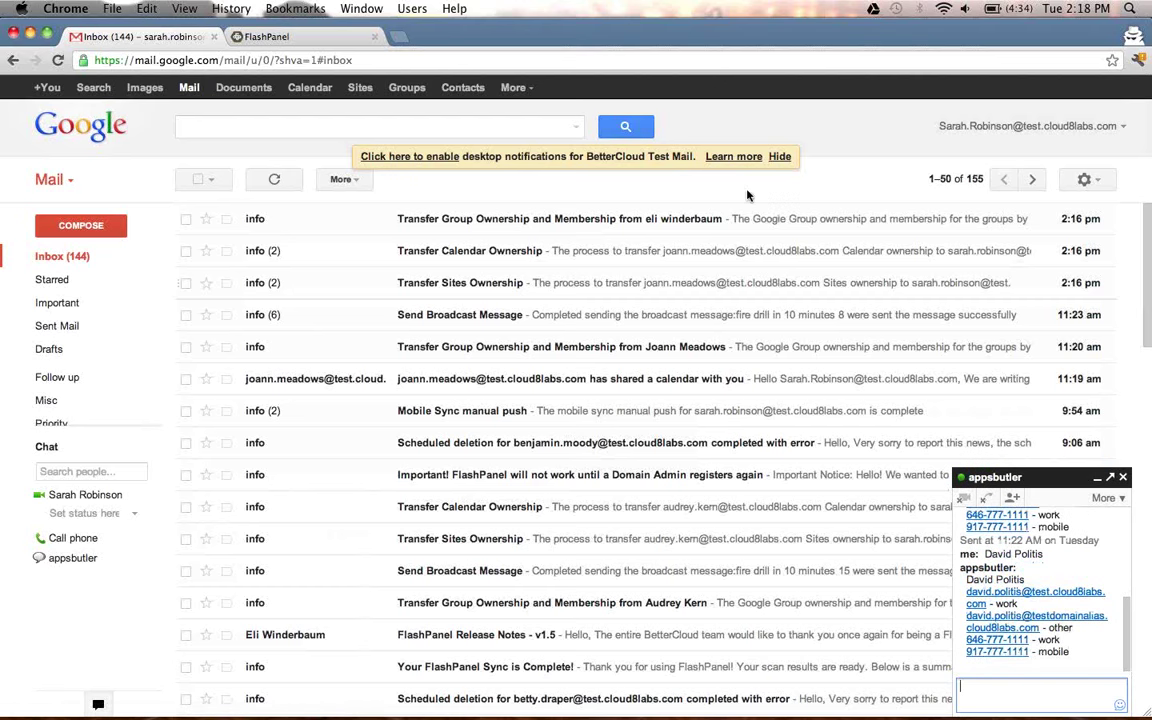
{"action": "left_click", "coordinate": [320, 37]}
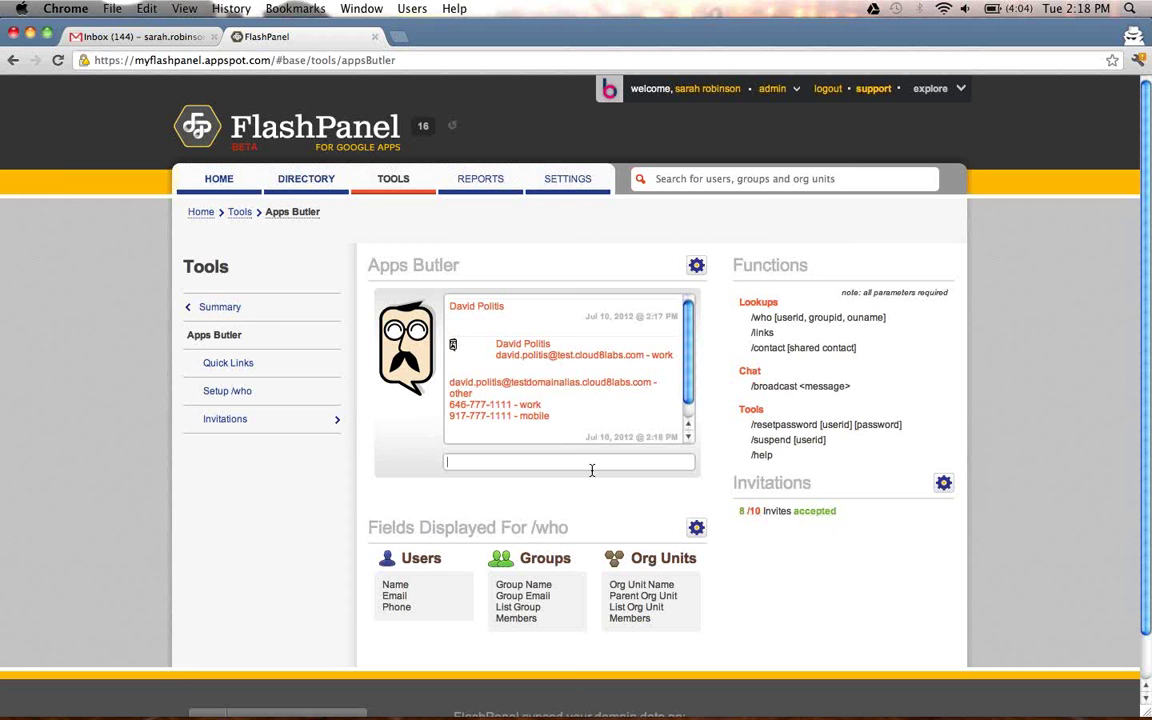
Broadcast '/broadcast fire drill in 10 minutes' through Apps Butler.
{"action": "type", "text": "/broadcast fire drill in 10 miu"}
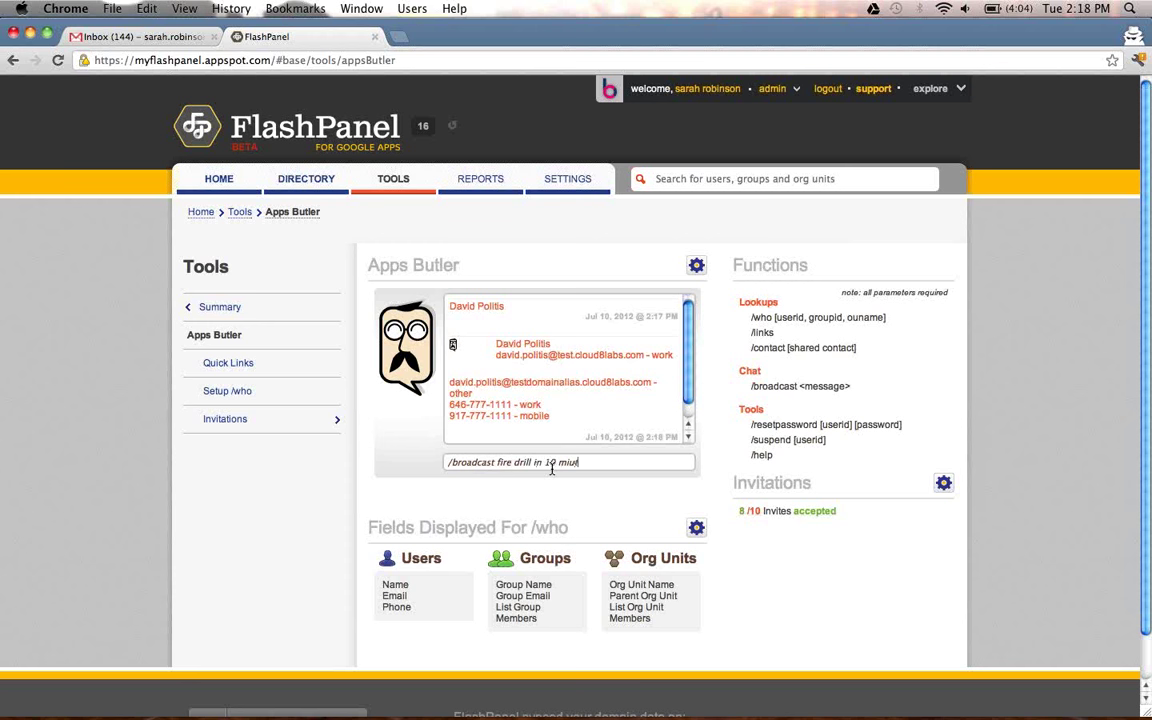
{"action": "key", "text": "BackSpace"}
{"action": "type", "text": "nutes"}
{"action": "key", "text": "Return"}
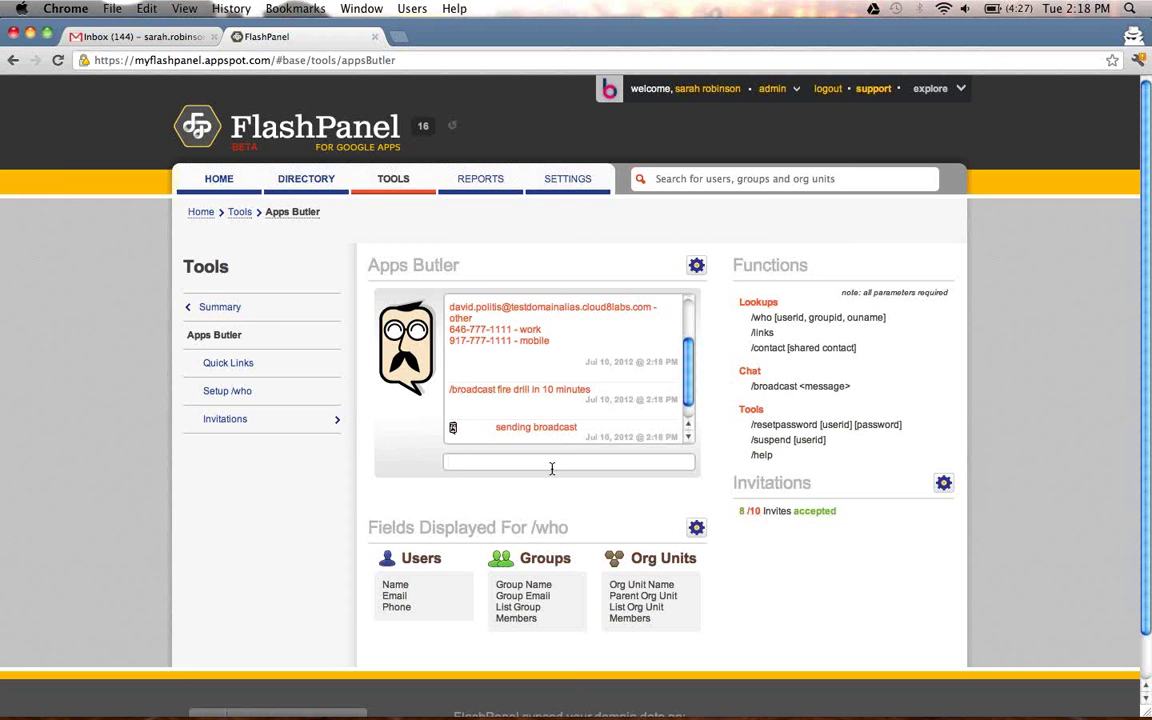
List the quick links with /links, then open the Quick Links settings page.
{"action": "type", "text": "/links"}
{"action": "key", "text": "Return"}
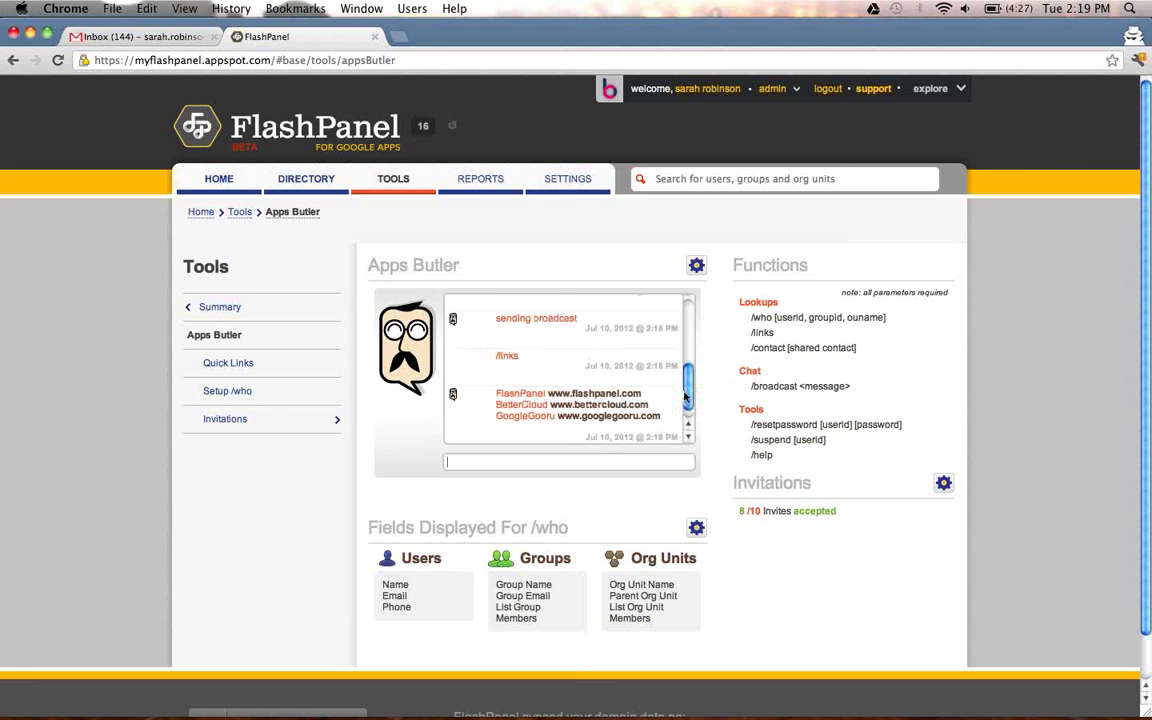
{"action": "left_click", "coordinate": [696, 265]}
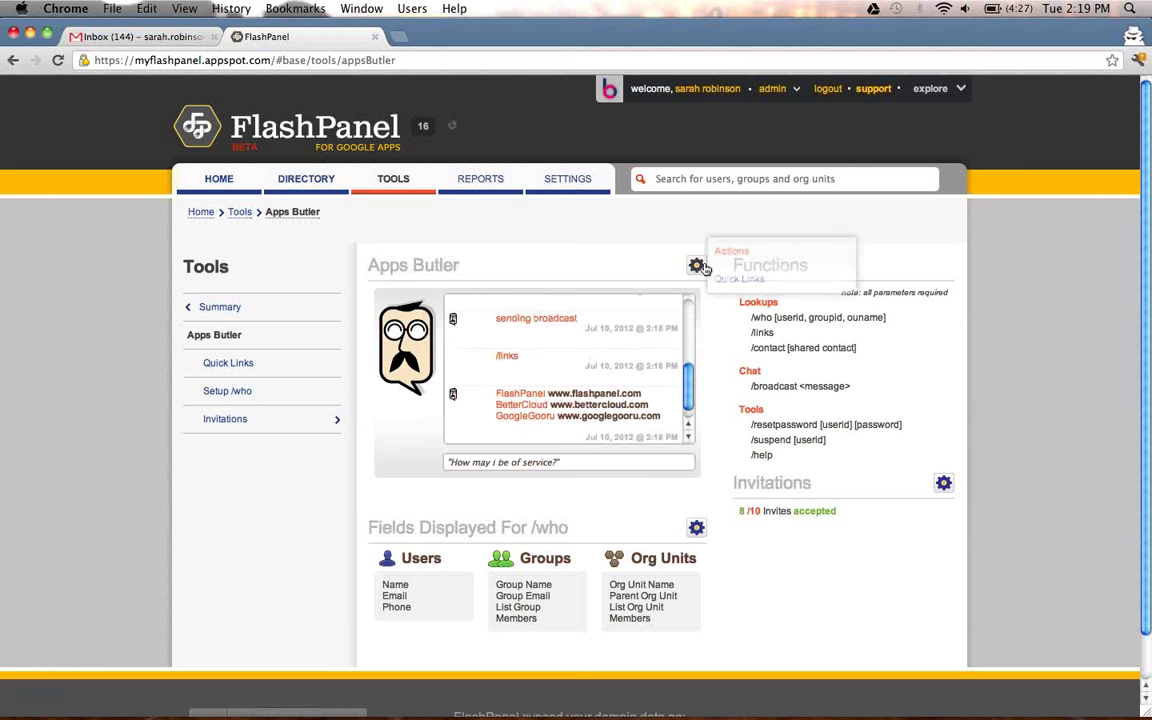
{"action": "left_click", "coordinate": [744, 283]}
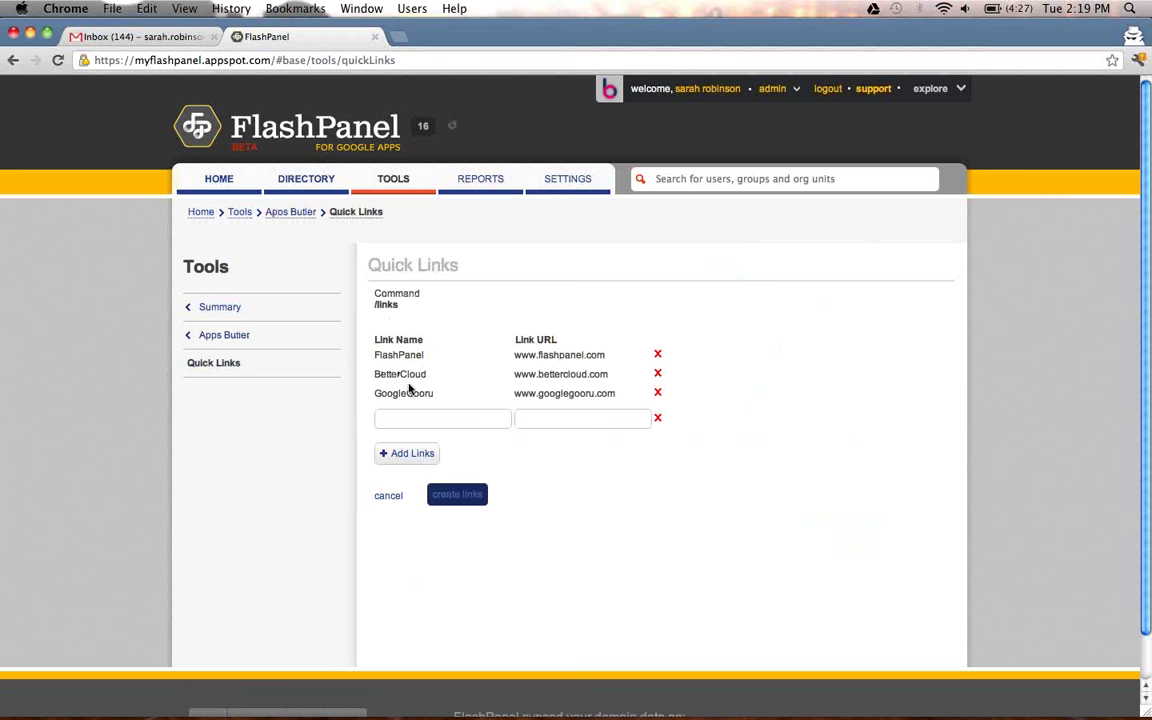
Go from Tools to Email Audit Monitors and start creating a new monitor.
{"action": "left_click", "coordinate": [394, 189]}
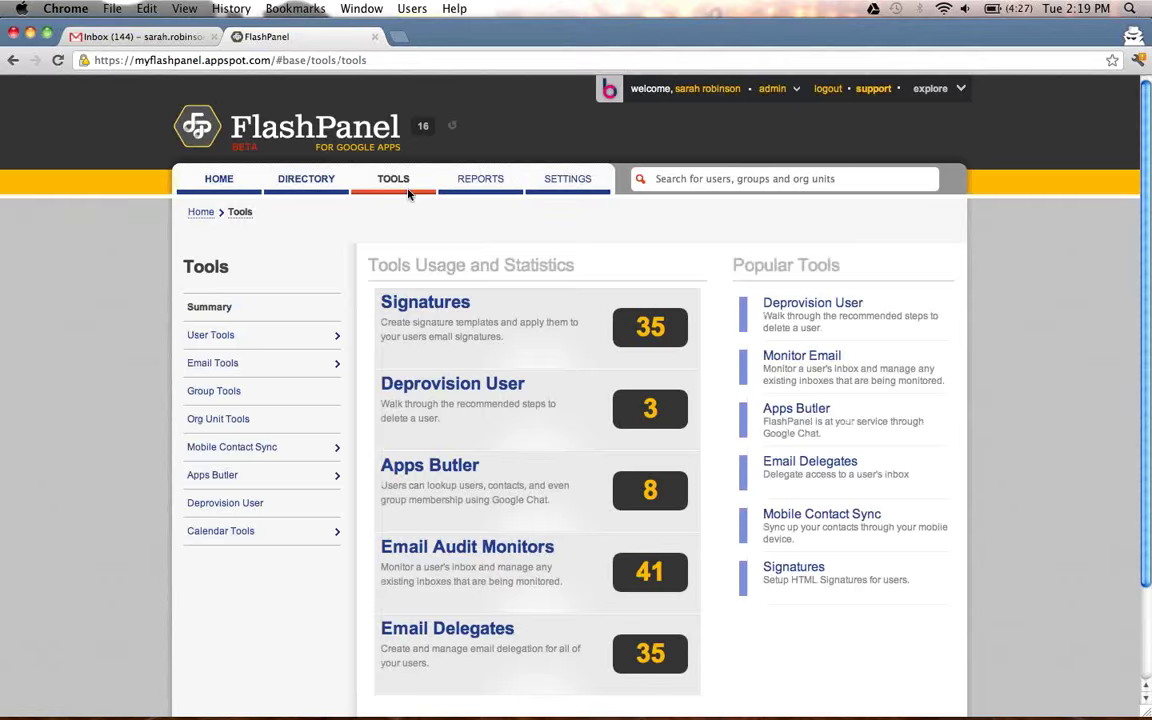
{"action": "left_click", "coordinate": [490, 563]}
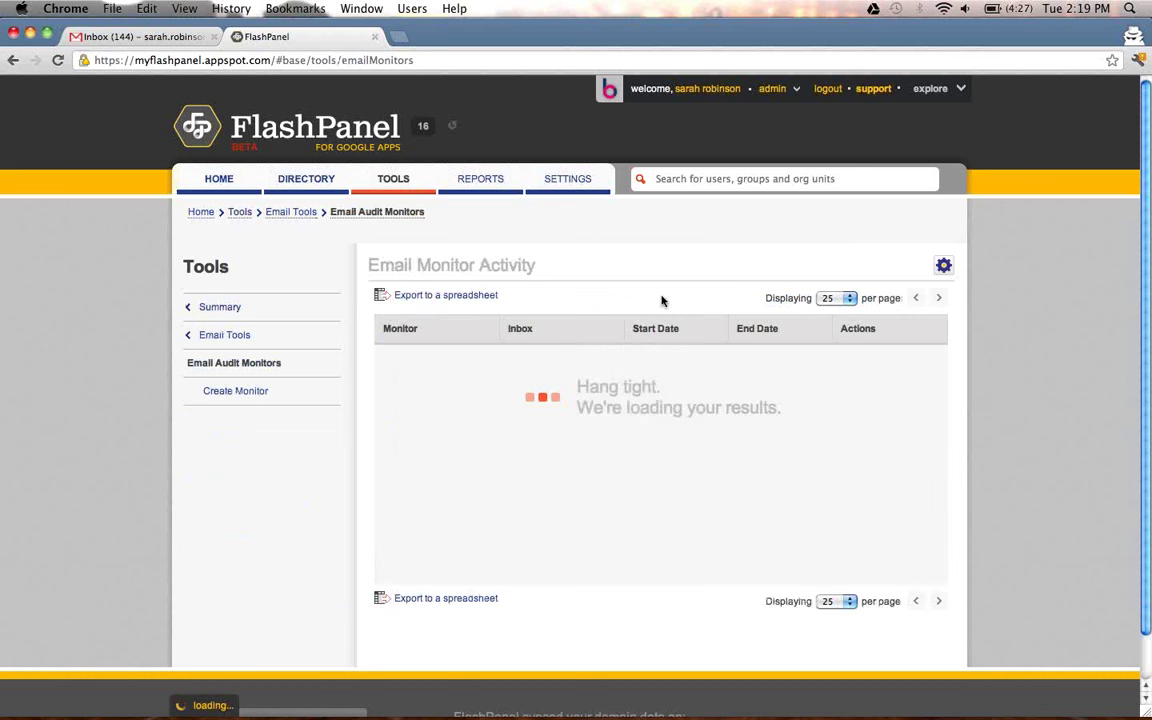
{"action": "left_click", "coordinate": [944, 265]}
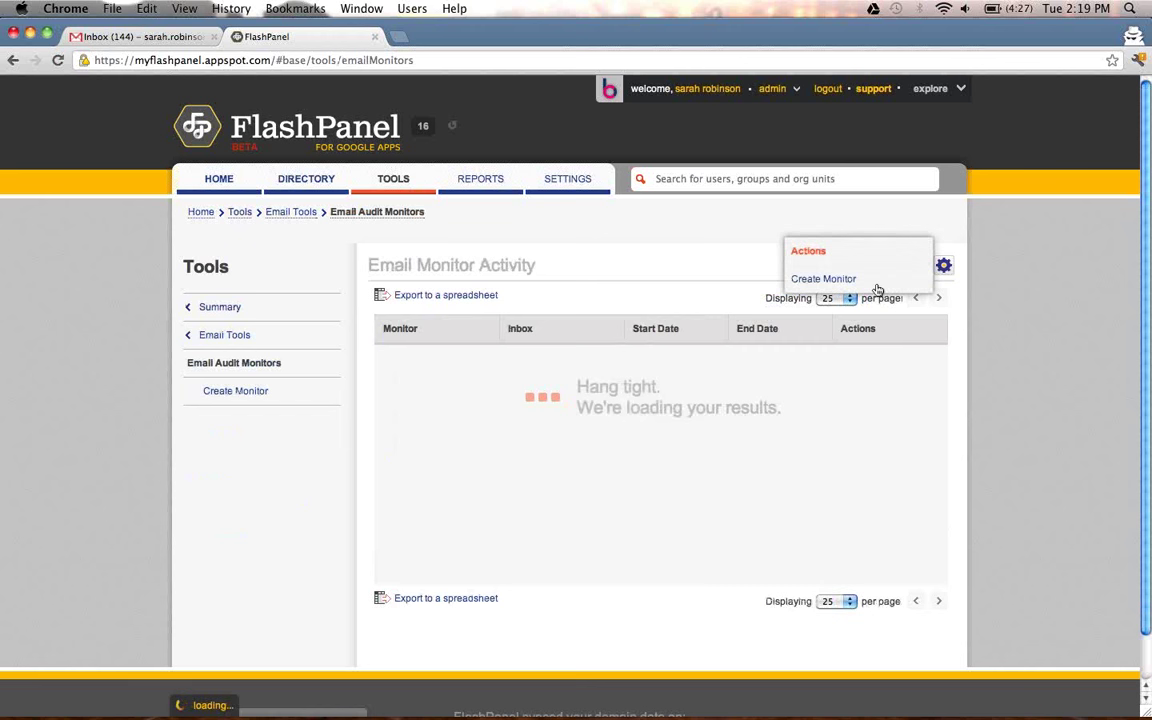
{"action": "left_click", "coordinate": [860, 282]}
Pick the admin as monitor and a colleague's inbox as target, then add the pairing.
{"action": "left_click", "coordinate": [468, 433]}
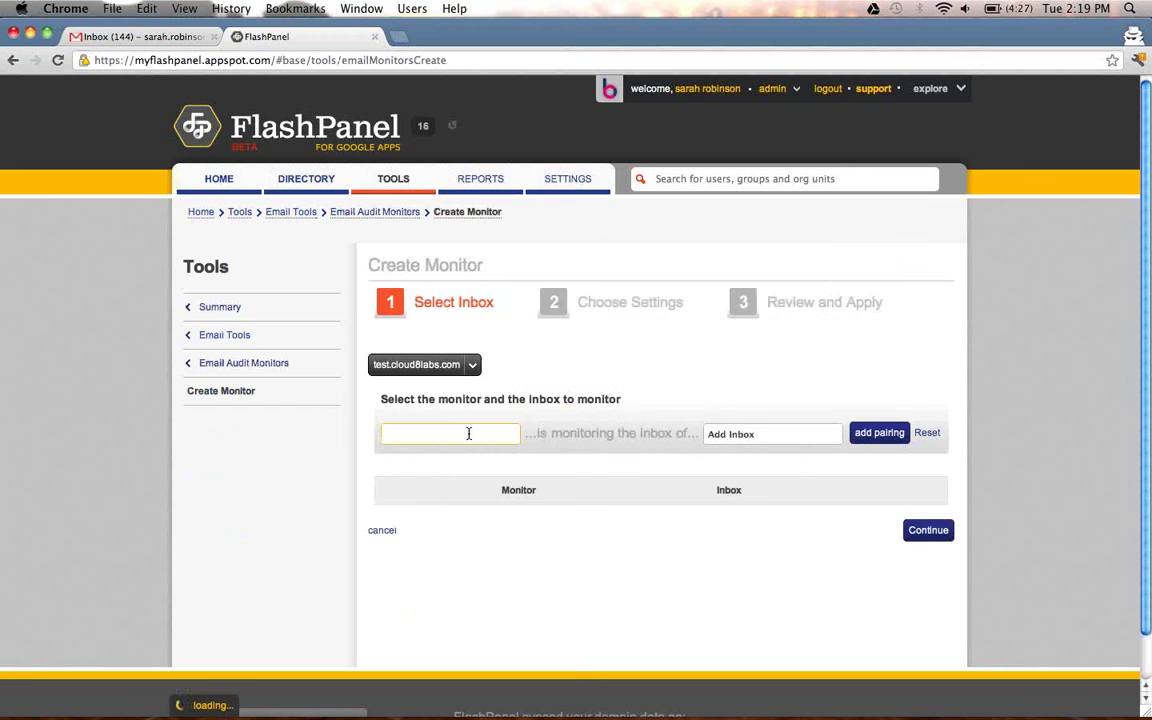
{"action": "type", "text": "Sarah Rob"}
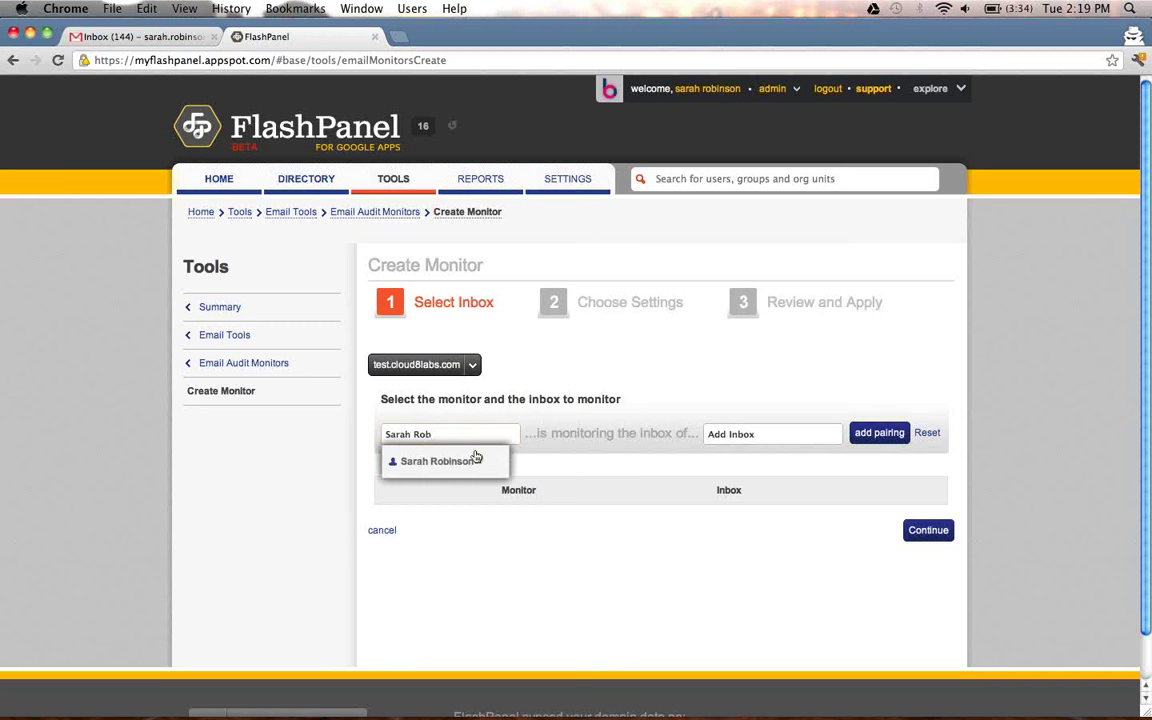
{"action": "left_click", "coordinate": [441, 461]}
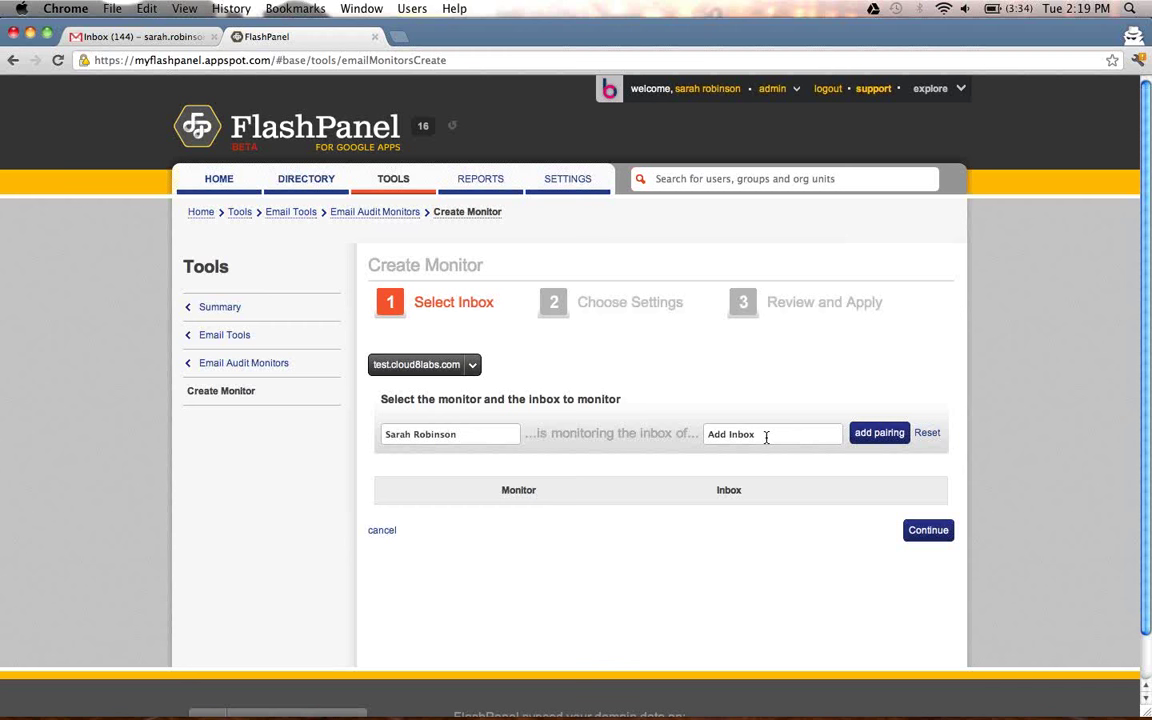
{"action": "left_click", "coordinate": [766, 437]}
{"action": "key", "text": "super+a"}
{"action": "key", "text": "BackSpace"}
{"action": "type", "text": "Ell"}
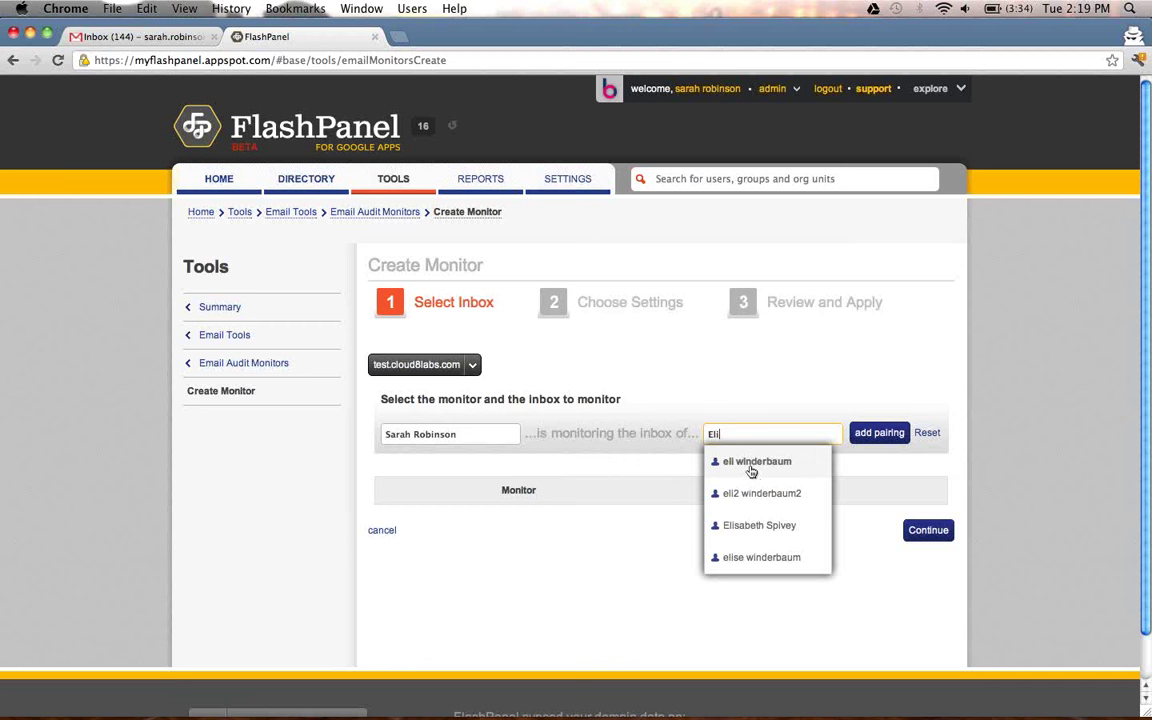
{"action": "left_click", "coordinate": [751, 460]}
{"action": "left_click", "coordinate": [879, 434]}
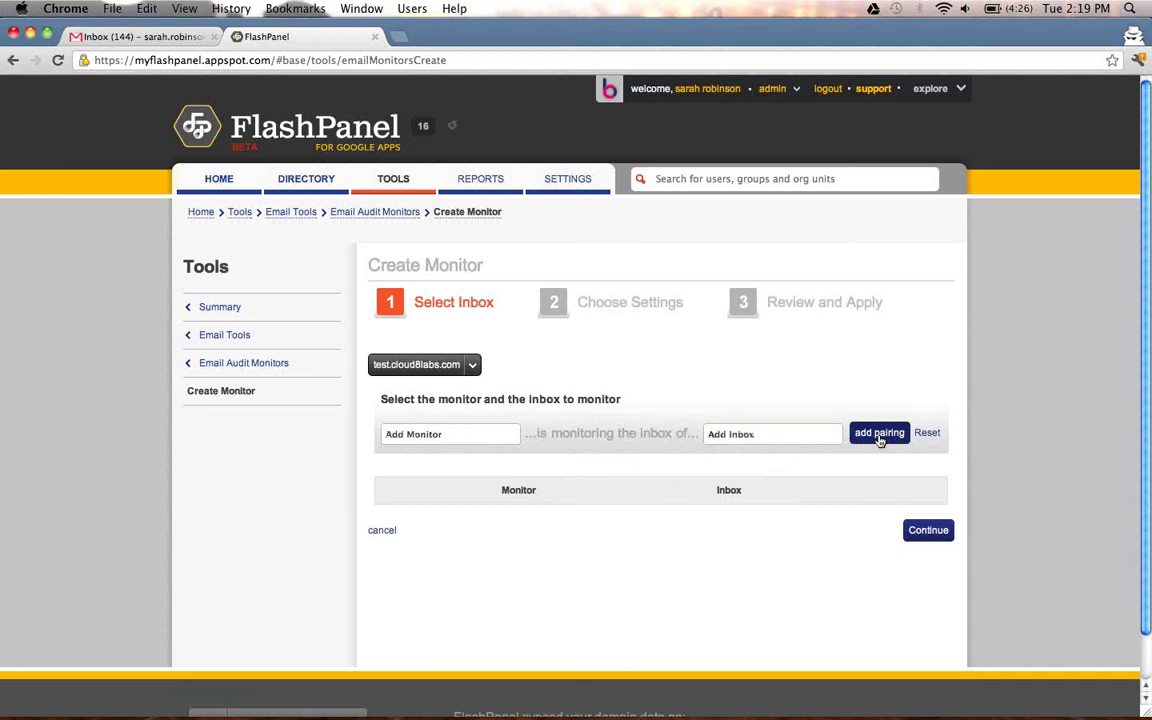
Overwrite the existing pairing, exclude email drafts, and end monitoring on 07/31/2012.
{"action": "left_click", "coordinate": [928, 558]}
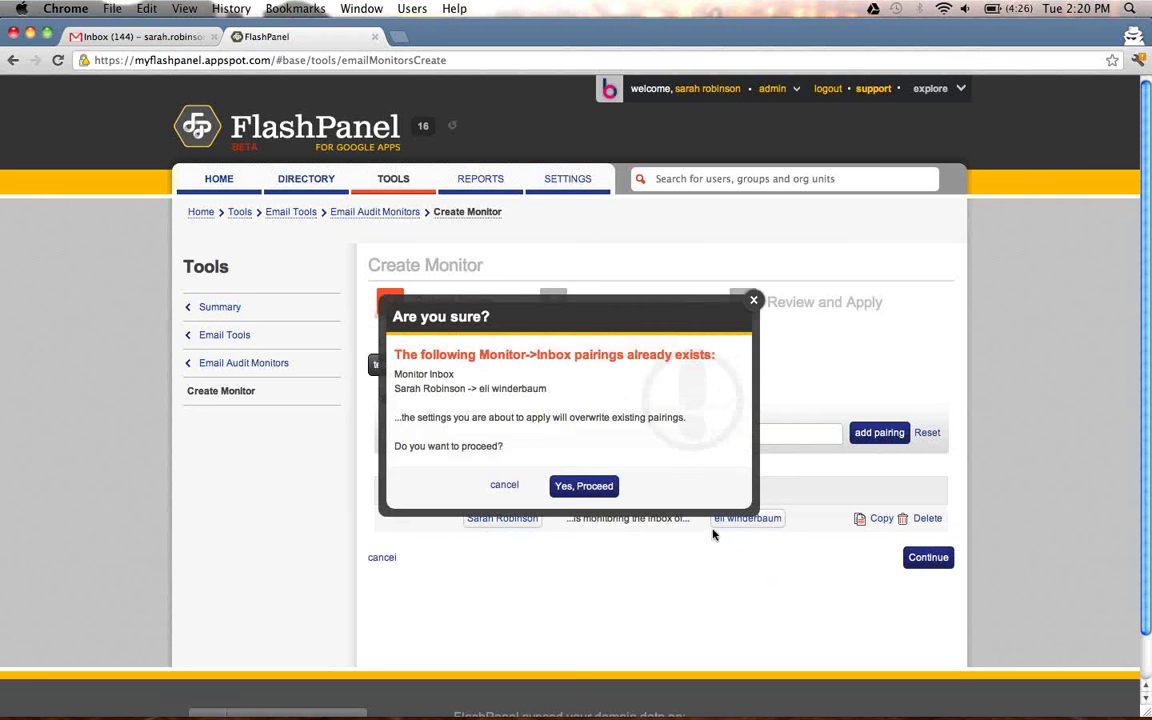
{"action": "left_click", "coordinate": [580, 488]}
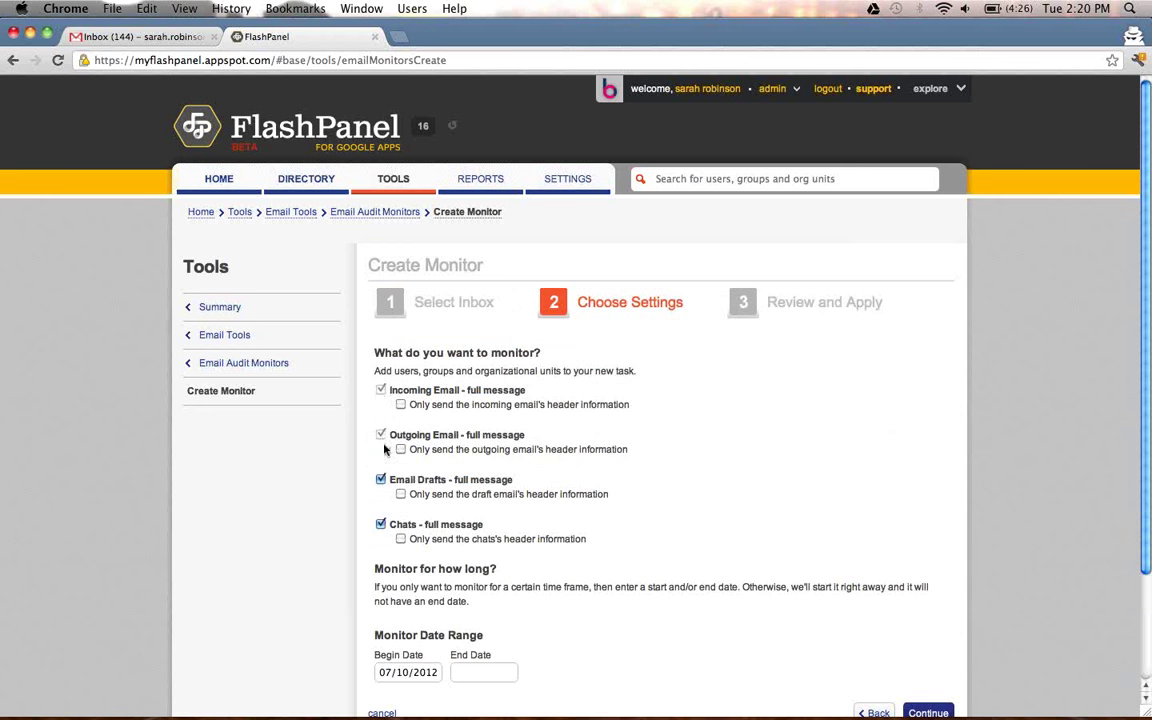
{"action": "left_click", "coordinate": [380, 479]}
{"action": "scroll", "coordinate": [466, 563], "scroll_direction": "down", "scroll_amount": 1}
{"action": "left_click", "coordinate": [484, 670]}
{"action": "left_click", "coordinate": [481, 645]}
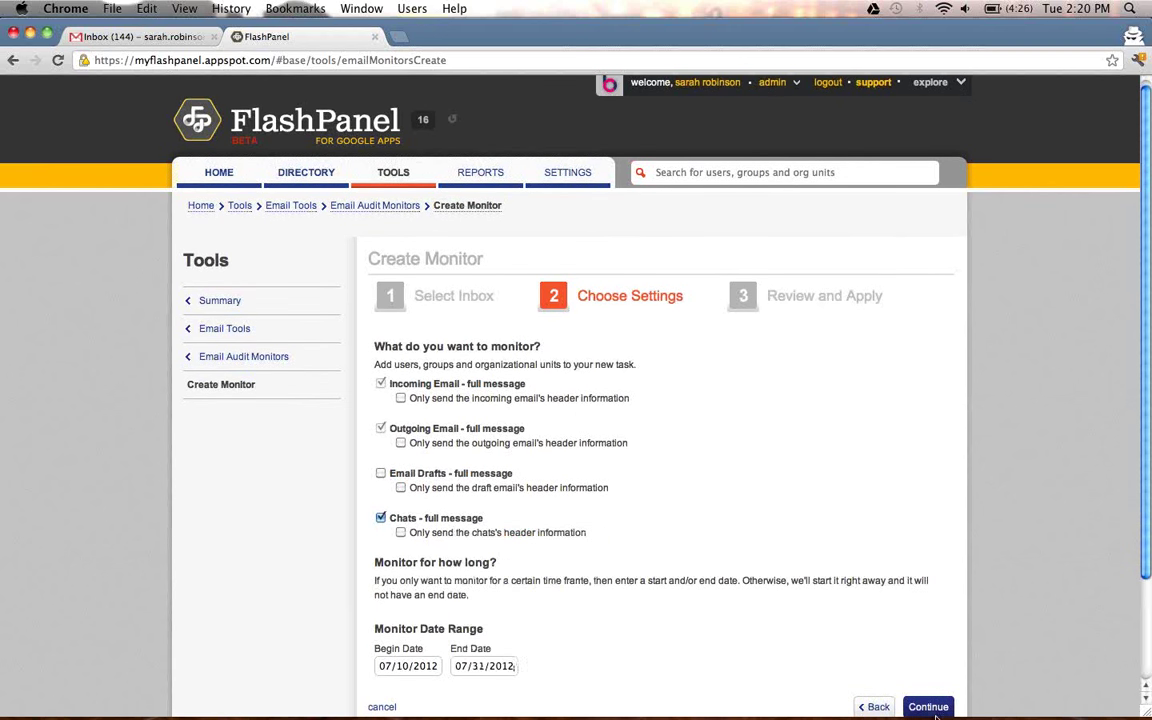
{"action": "left_click", "coordinate": [930, 707]}
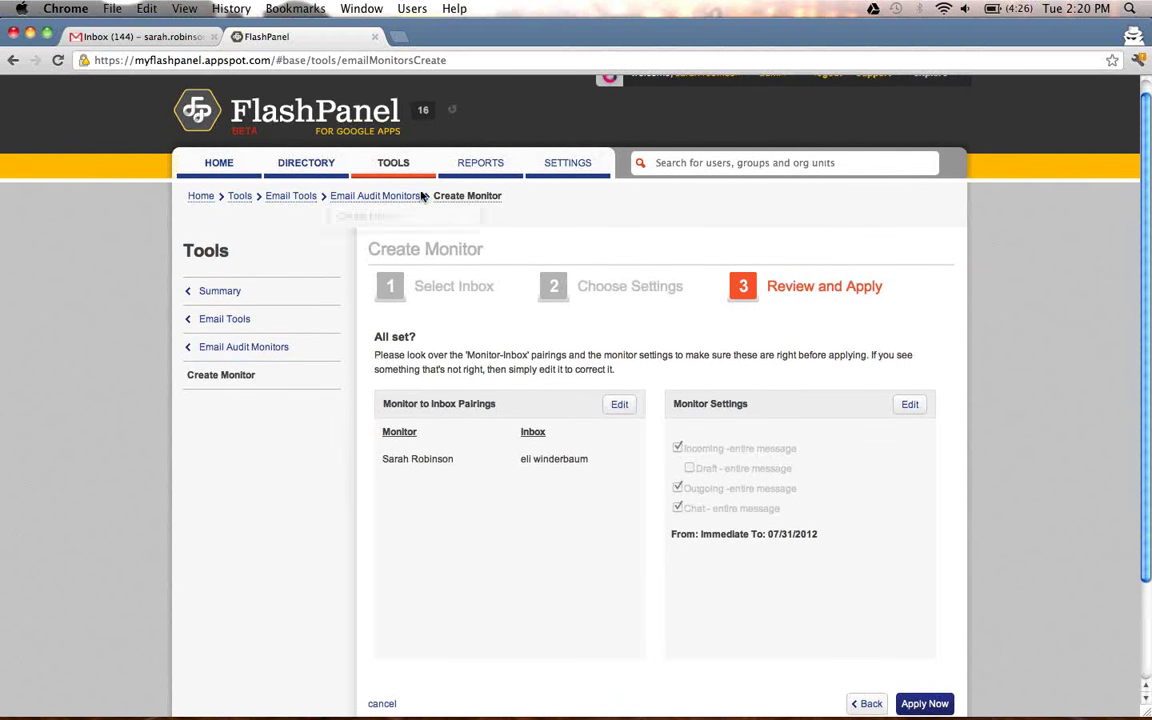
Return to Tools and open the Email Delegation Pairings page and its actions menu.
{"action": "left_click", "coordinate": [396, 172]}
{"action": "left_click", "coordinate": [488, 628]}
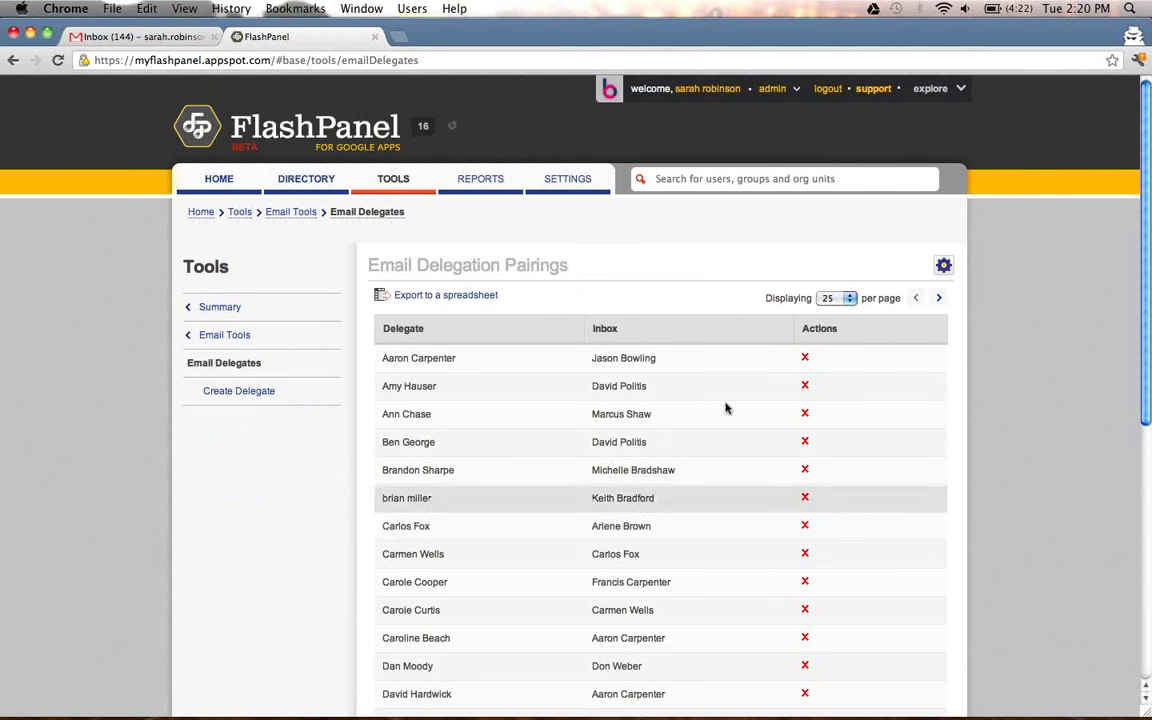
{"action": "left_click", "coordinate": [943, 265]}
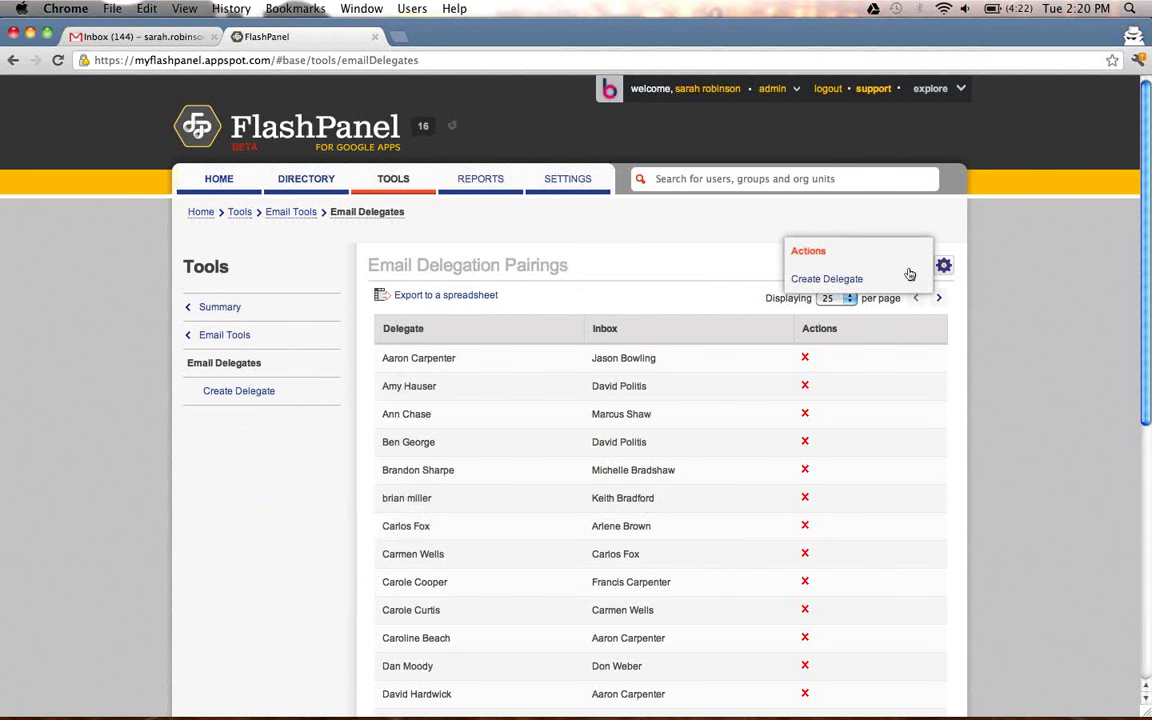
Create a delegate pairing with the admin as delegate and a chosen user as inbox owner.
{"action": "left_click", "coordinate": [895, 284]}
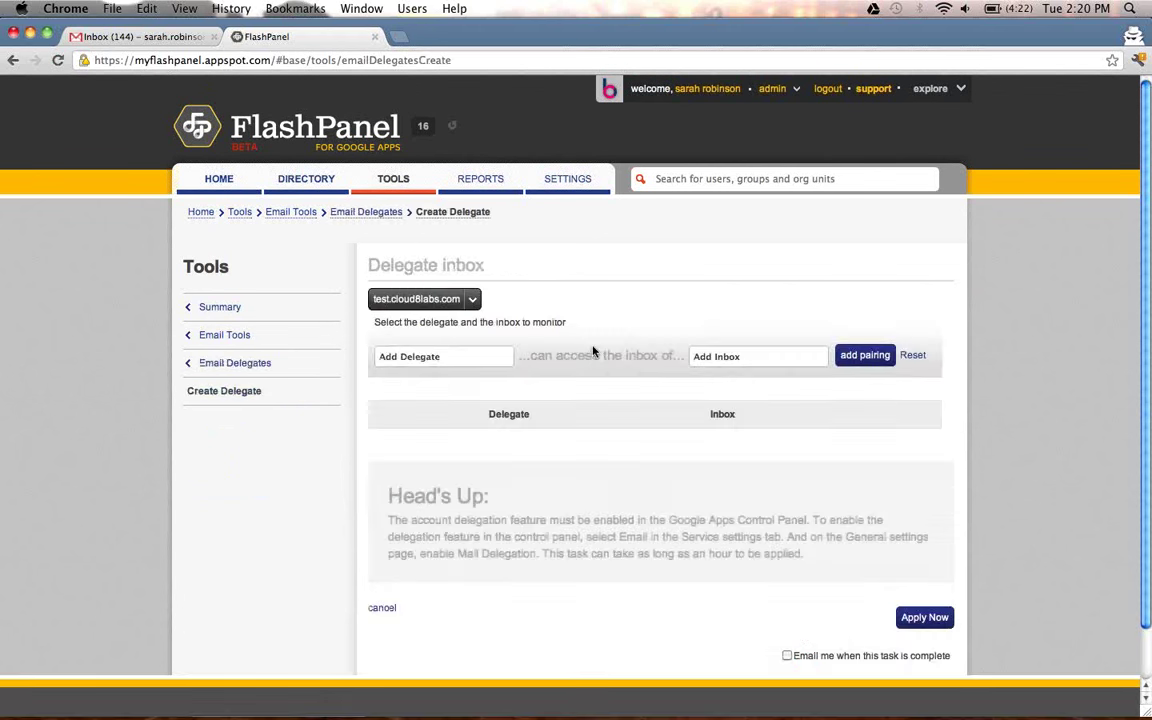
{"action": "left_click", "coordinate": [462, 352]}
{"action": "type", "text": "dan"}
{"action": "key", "text": "BackSpace"}
{"action": "key", "text": "BackSpace"}
{"action": "key", "text": "BackSpace"}
{"action": "type", "text": "sarah"}
{"action": "left_click", "coordinate": [458, 383]}
{"action": "left_click", "coordinate": [817, 362]}
{"action": "type", "text": "David"}
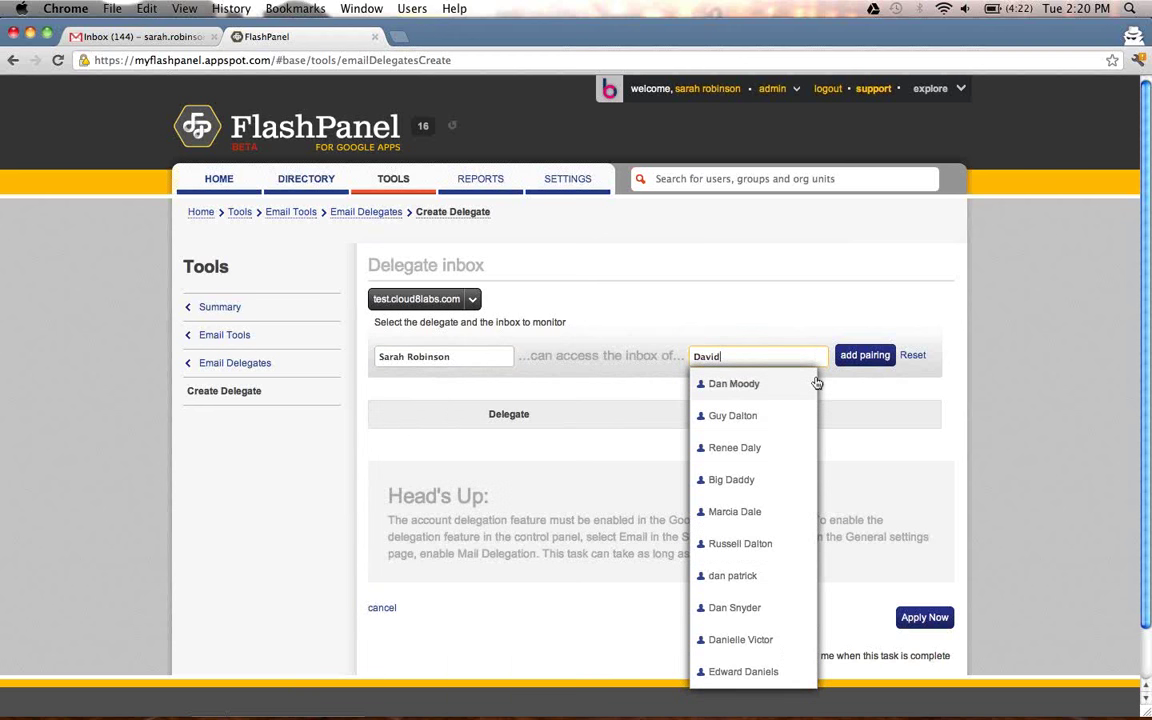
{"action": "left_click", "coordinate": [765, 381]}
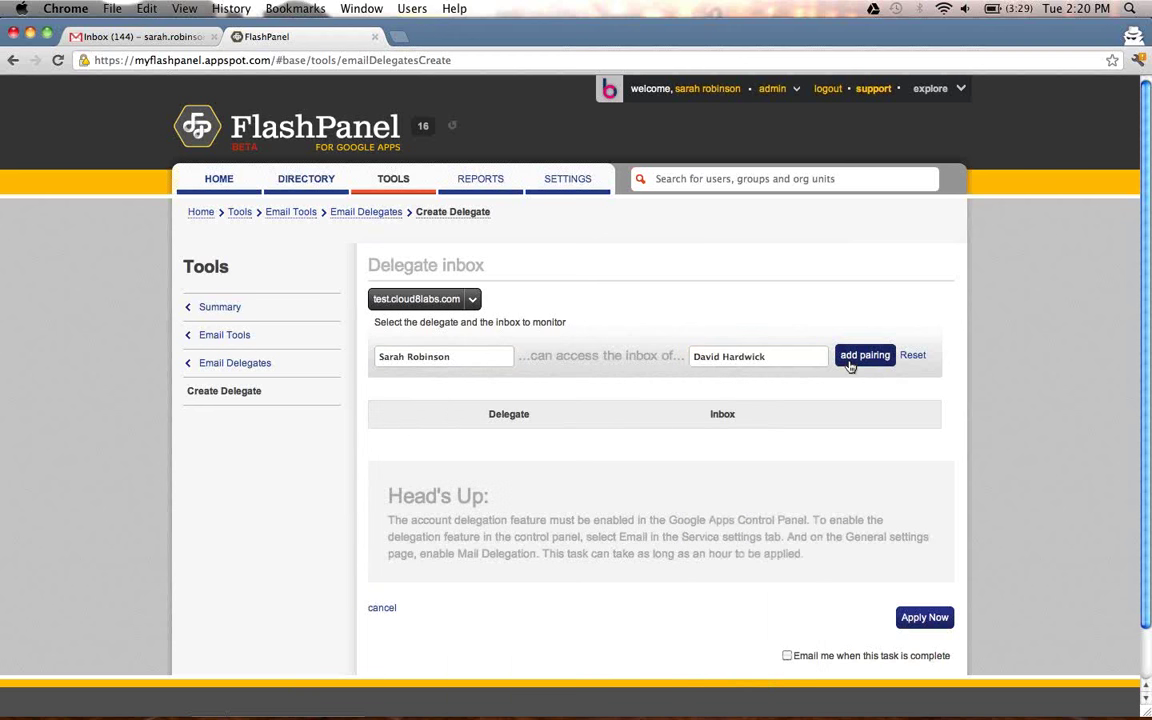
{"action": "left_click", "coordinate": [849, 366]}
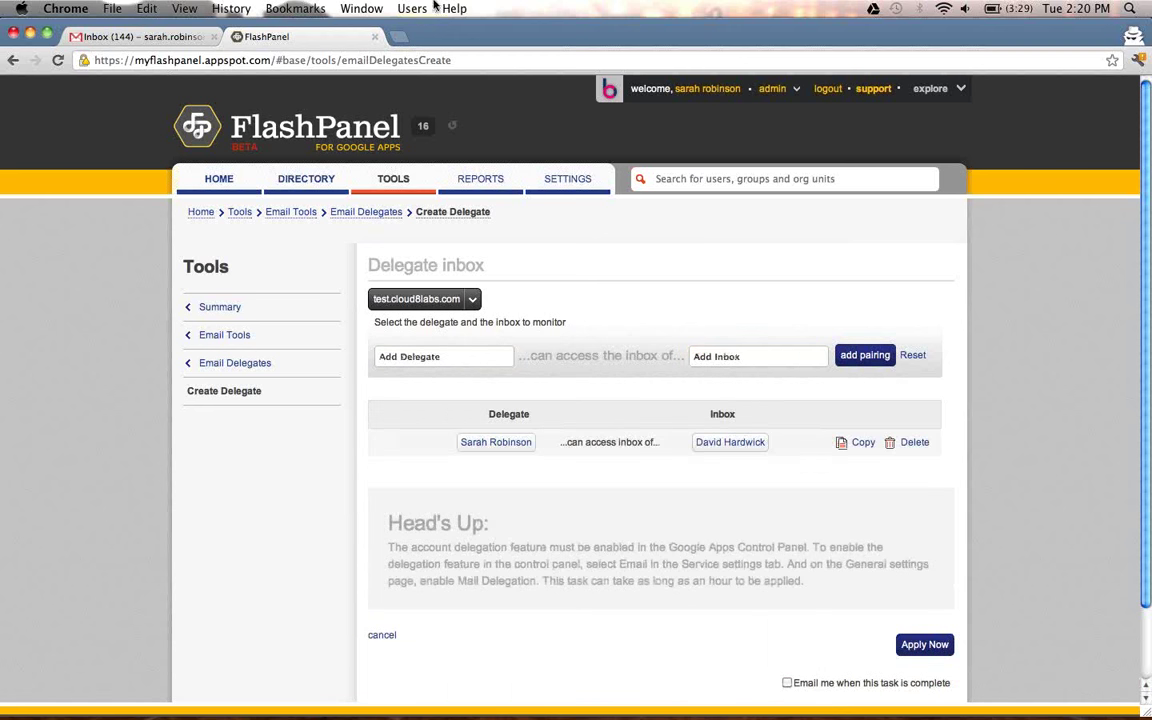
{"action": "left_click", "coordinate": [146, 38]}
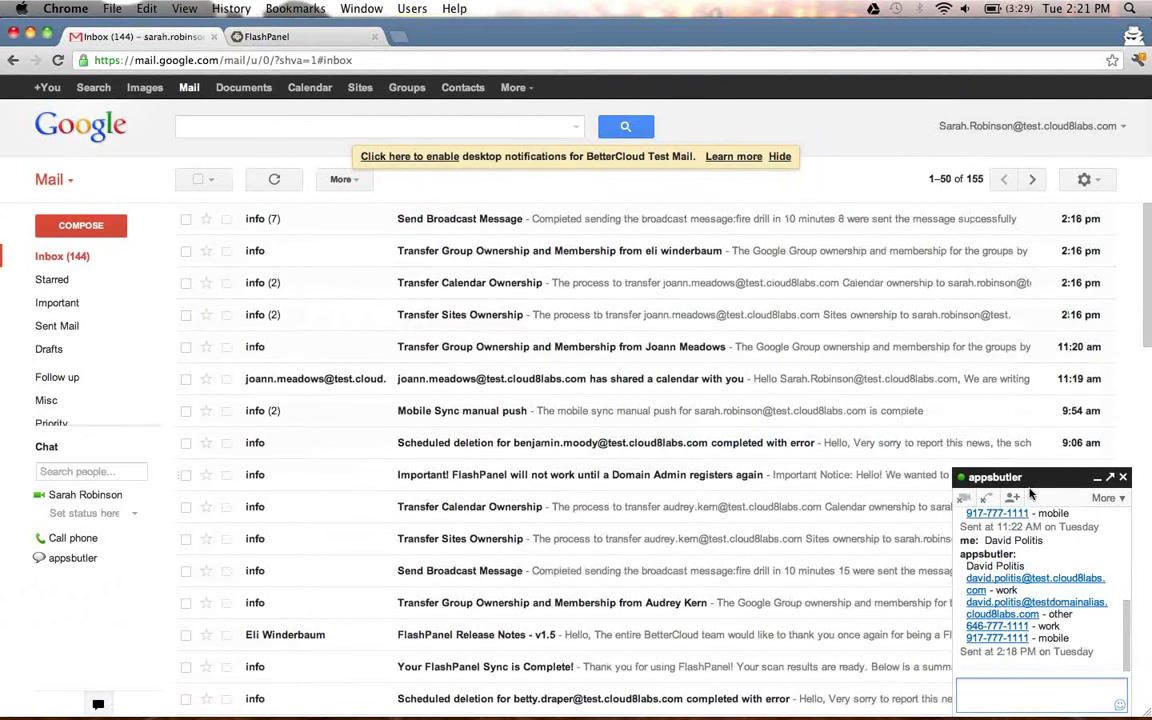
{"action": "left_click", "coordinate": [990, 126]}
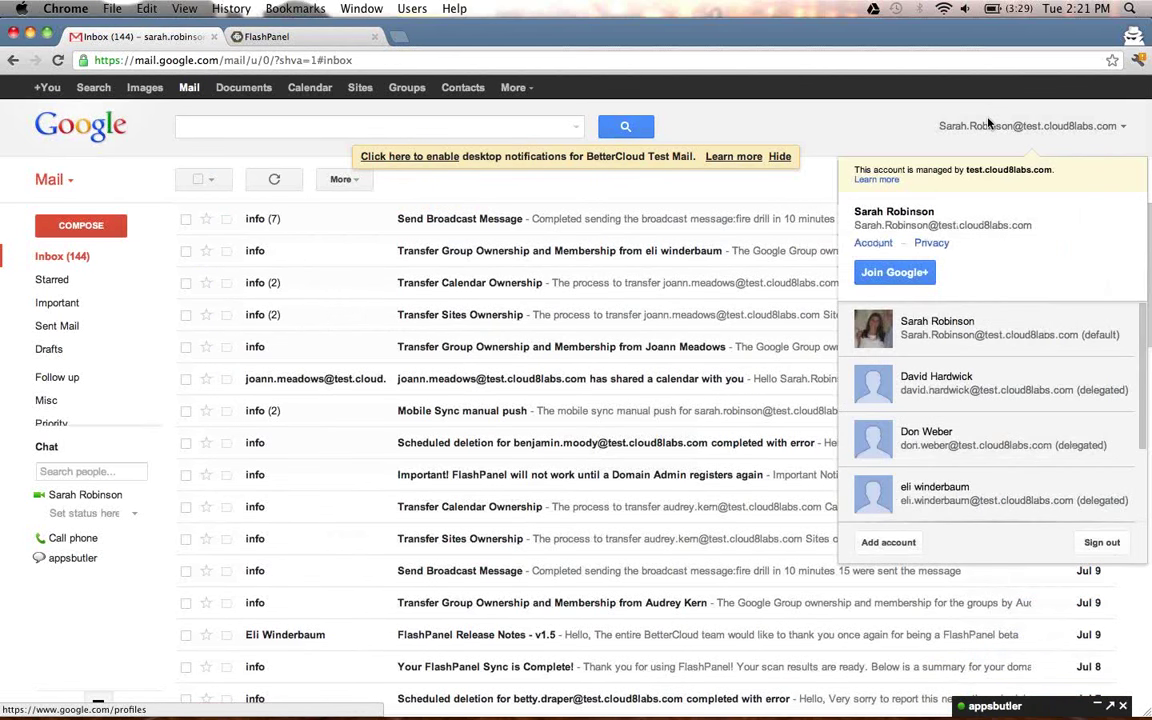
{"action": "left_click", "coordinate": [893, 364]}
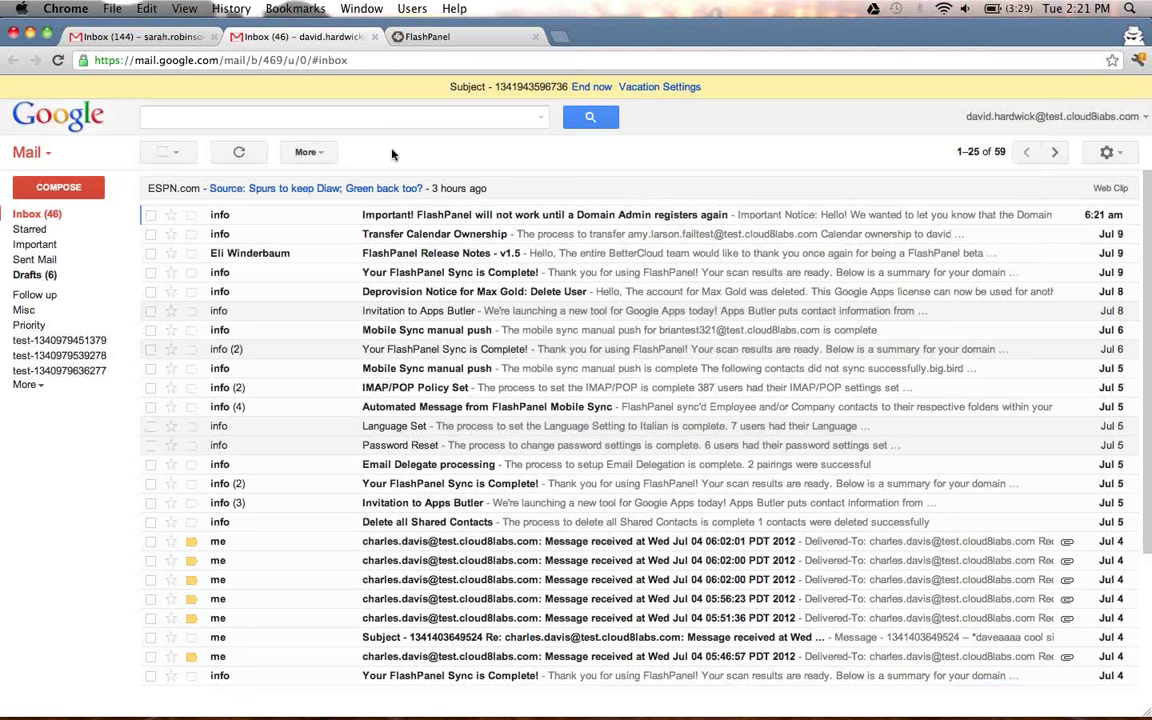
{"action": "left_click", "coordinate": [150, 38]}
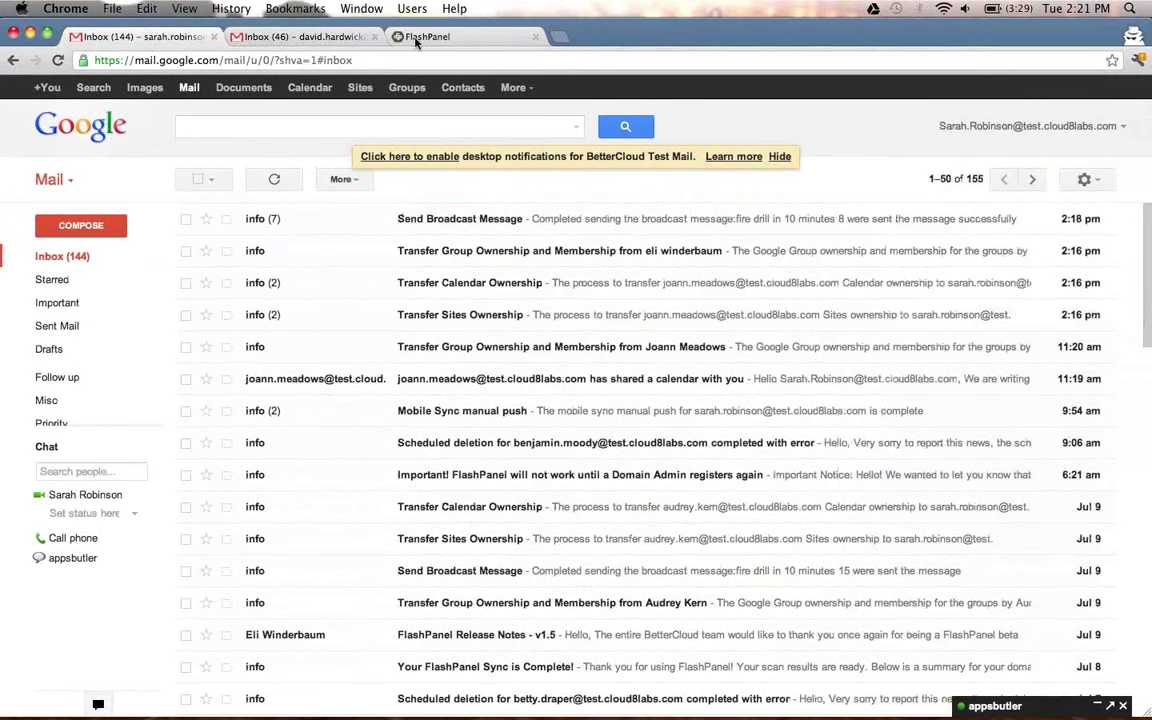
{"action": "left_click", "coordinate": [420, 37]}
{"action": "left_click", "coordinate": [408, 186]}
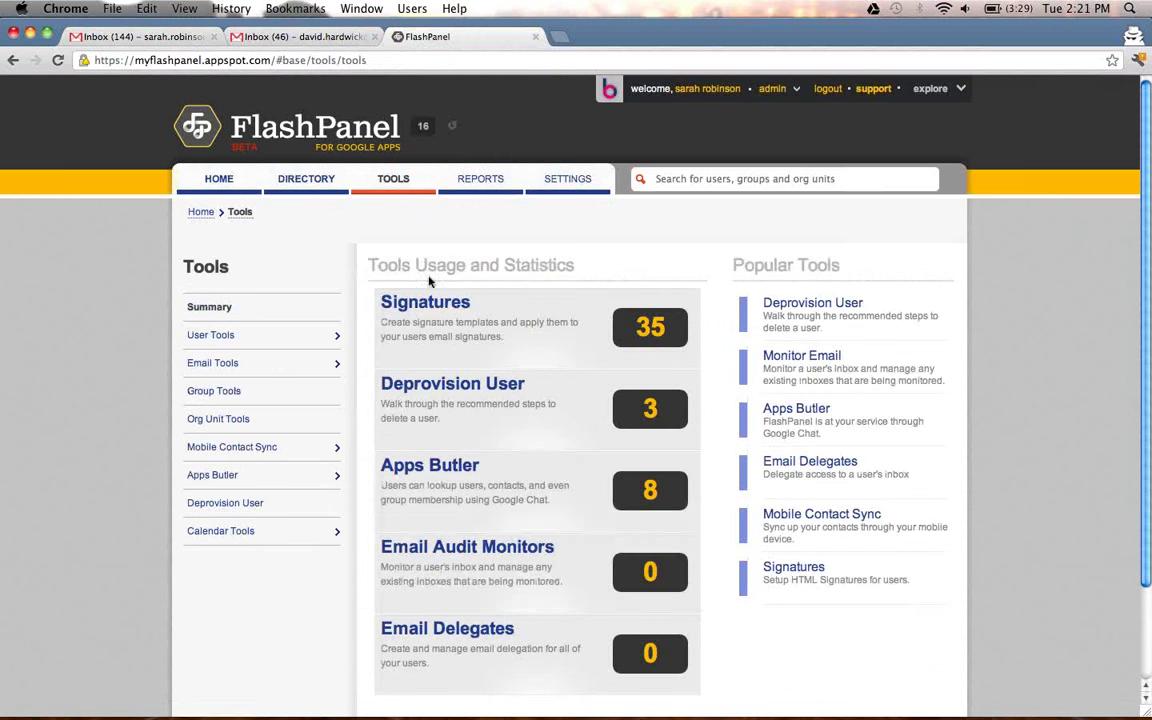
Go to Email Tools, scroll down to IMAP/POP, and begin a new IMAP/POP policy.
{"action": "left_click", "coordinate": [229, 364]}
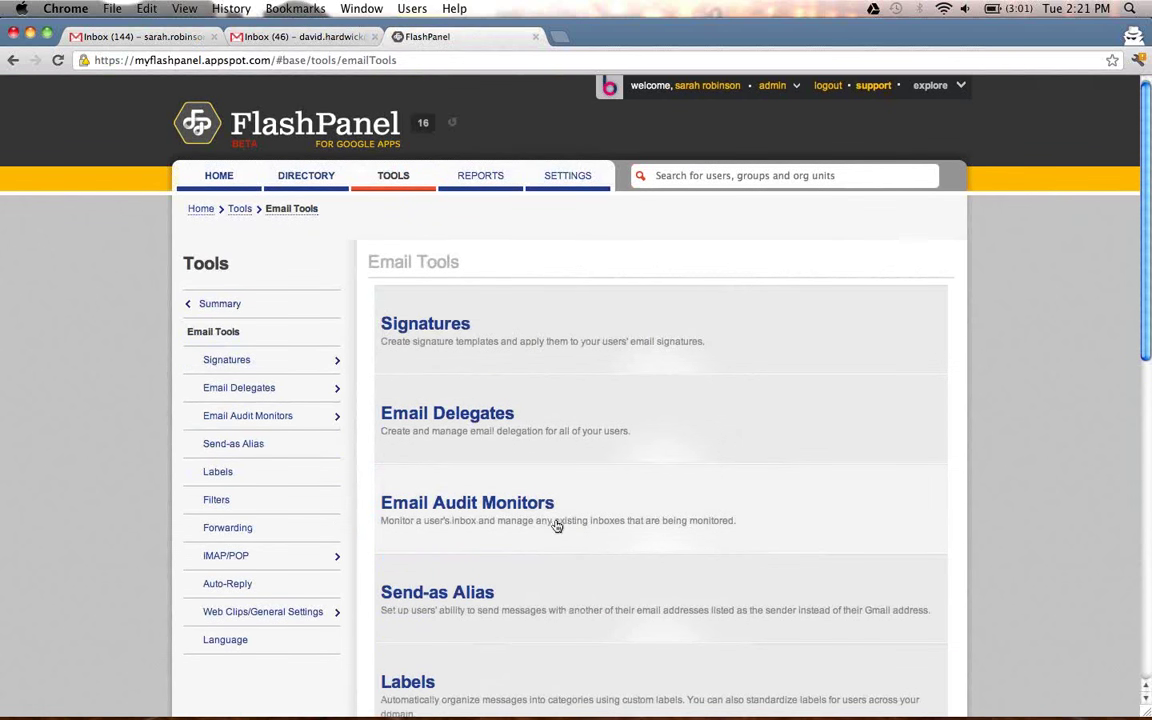
{"action": "scroll", "coordinate": [557, 526], "scroll_direction": "down", "scroll_amount": 5}
{"action": "scroll", "coordinate": [560, 535], "scroll_direction": "down", "scroll_amount": 1}
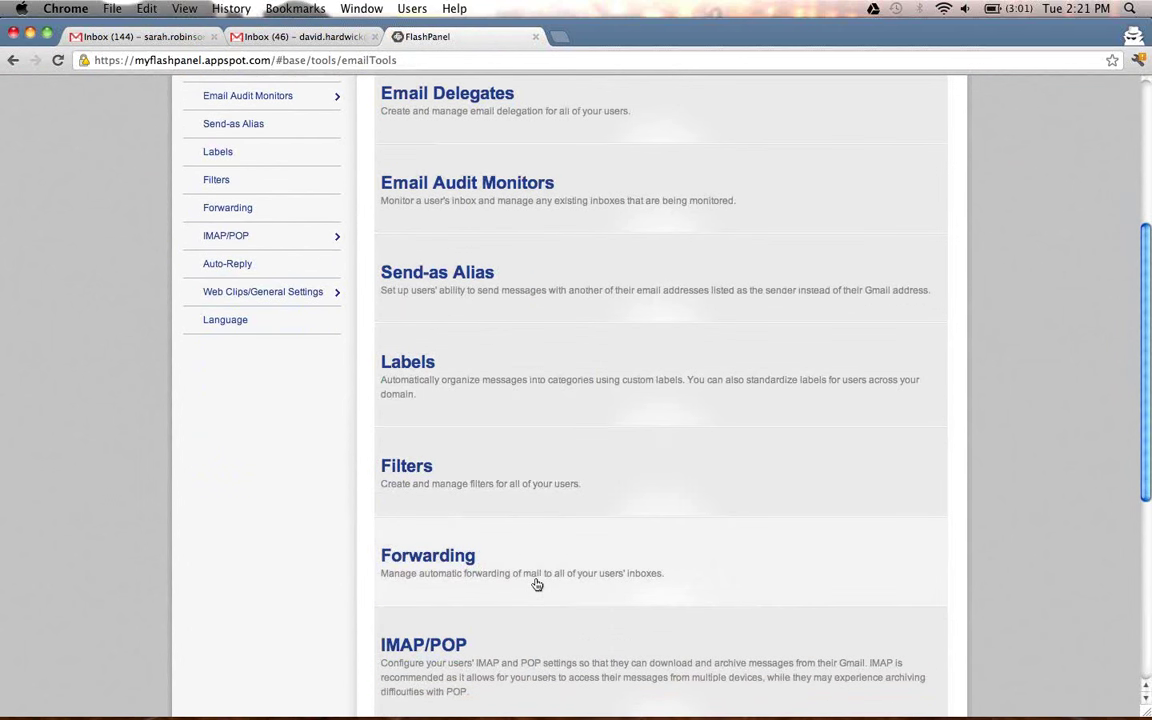
{"action": "scroll", "coordinate": [537, 582], "scroll_direction": "down", "scroll_amount": 1}
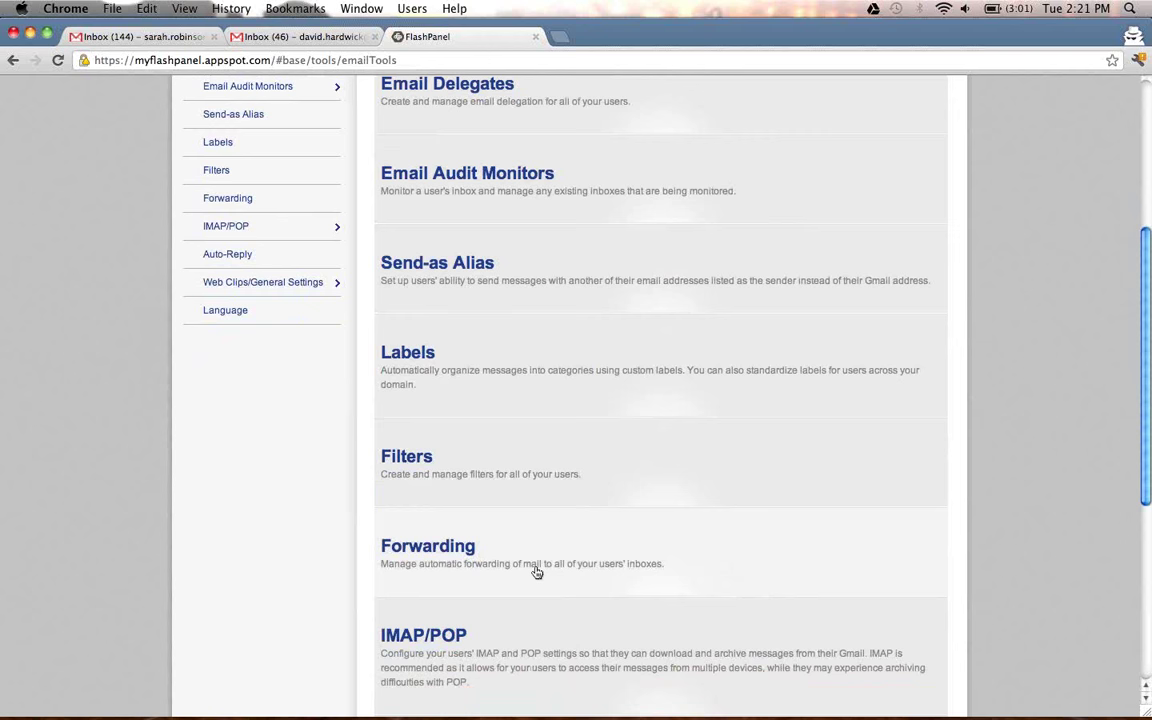
{"action": "scroll", "coordinate": [536, 542], "scroll_direction": "down", "scroll_amount": 2}
{"action": "left_click", "coordinate": [514, 556]}
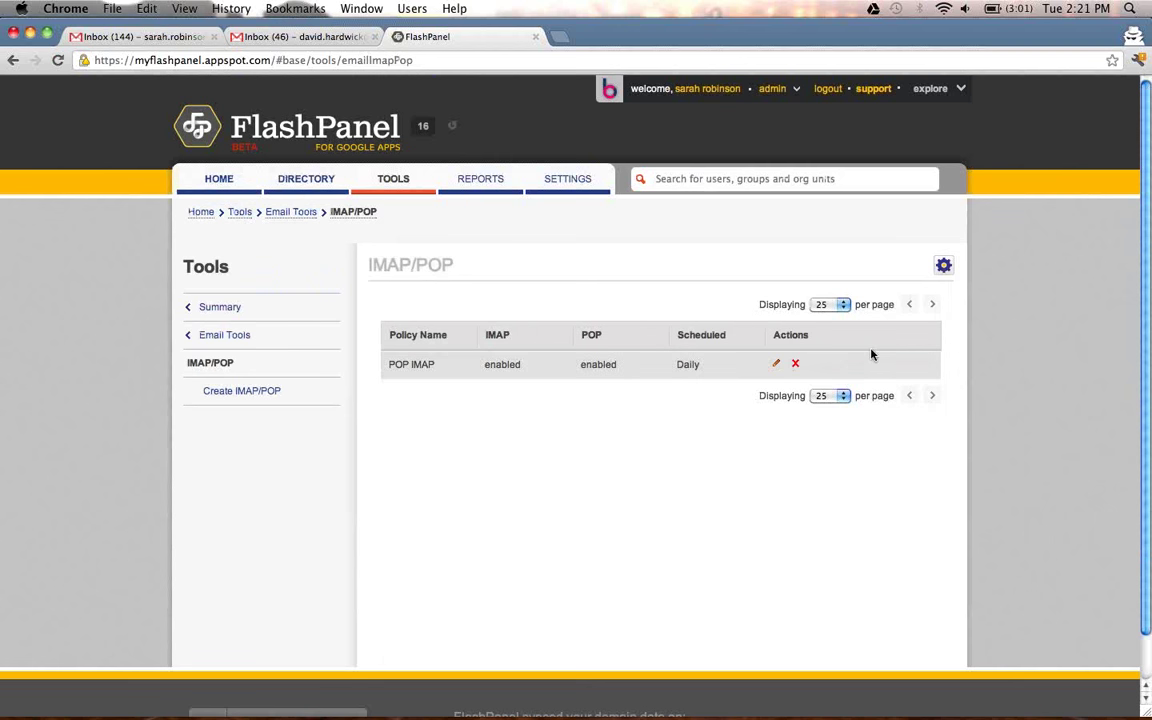
{"action": "left_click", "coordinate": [943, 265]}
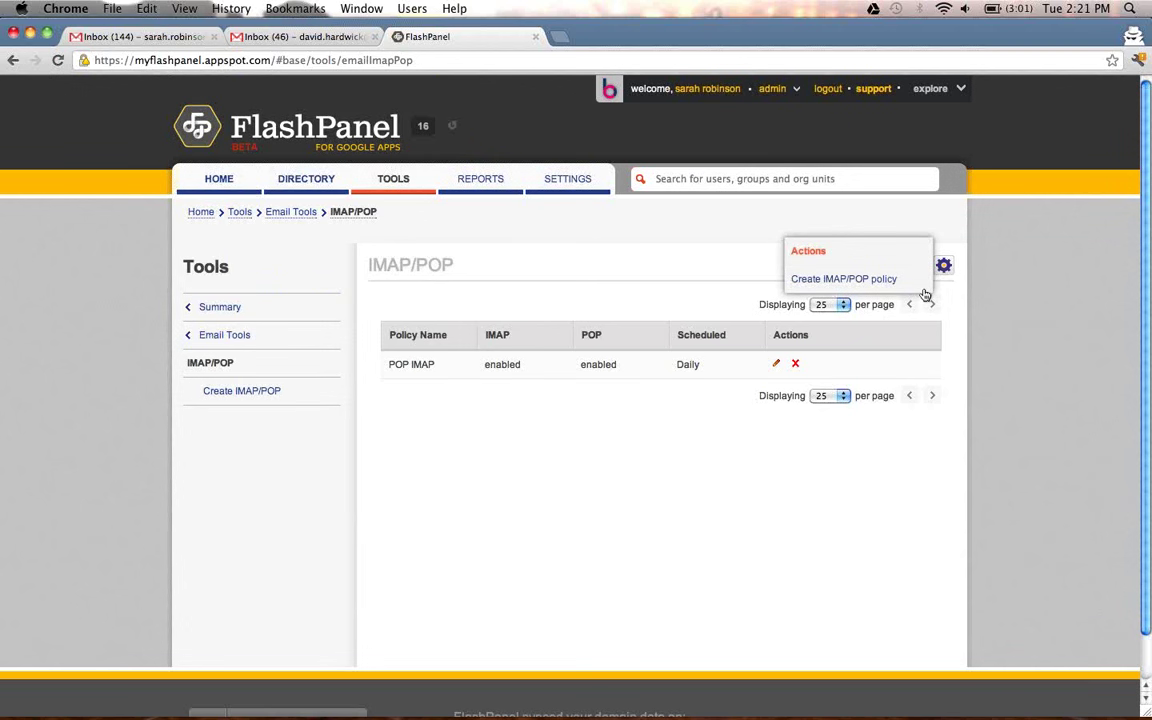
{"action": "left_click", "coordinate": [892, 282]}
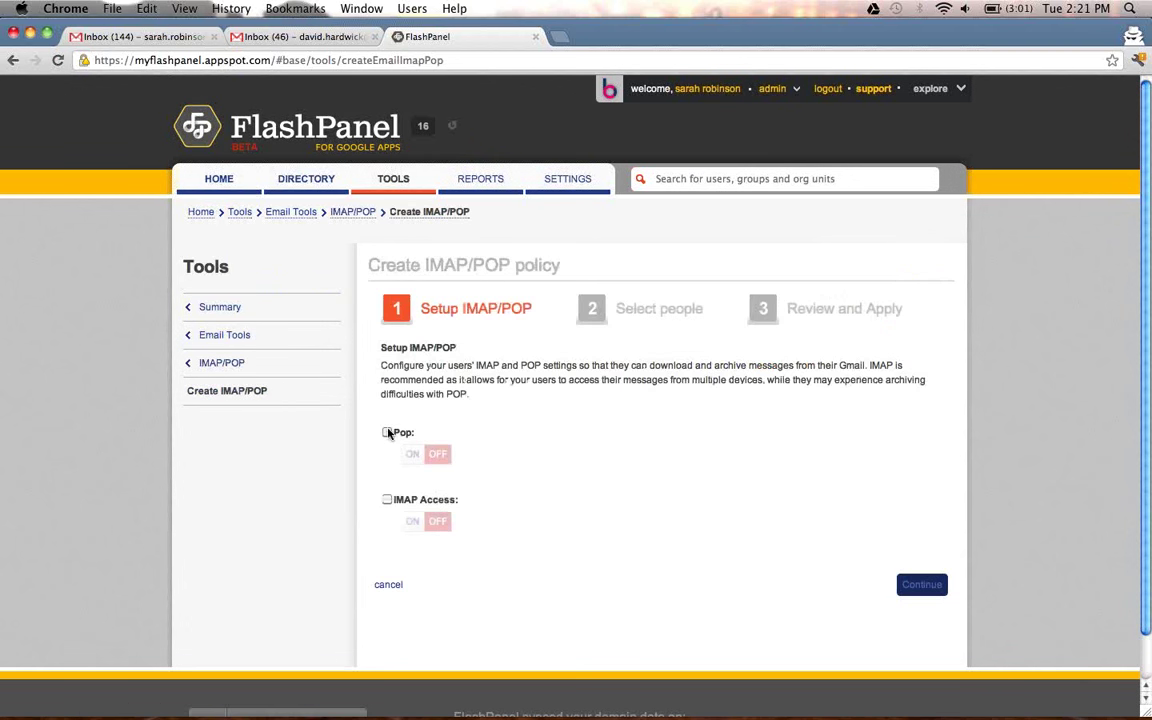
Include the Pop and IMAP Access settings in the policy and switch both ON.
{"action": "left_click", "coordinate": [388, 433]}
{"action": "left_click", "coordinate": [387, 500]}
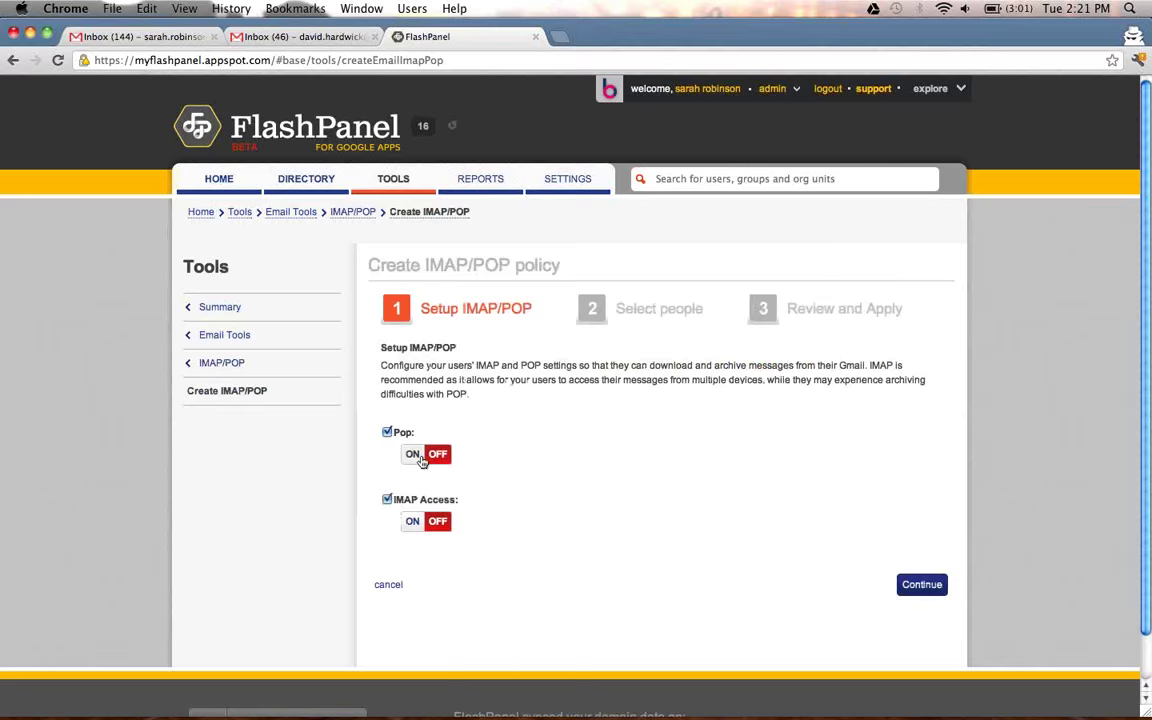
{"action": "left_click", "coordinate": [420, 458]}
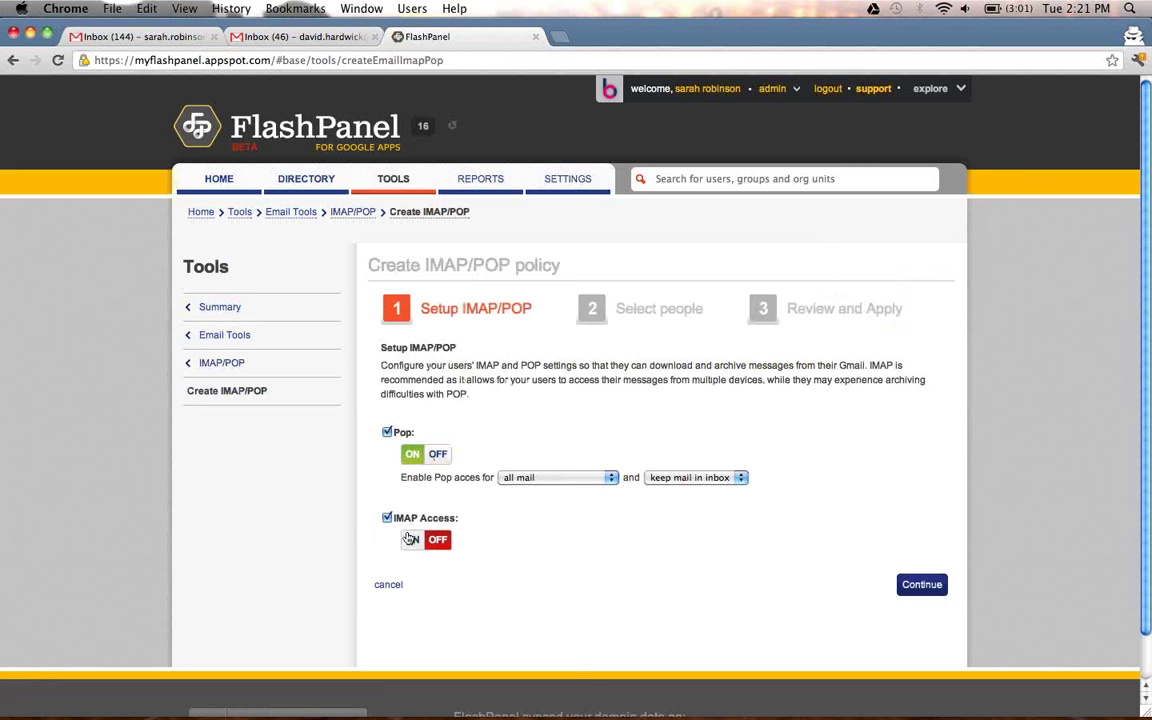
{"action": "left_click", "coordinate": [411, 539]}
{"action": "left_click", "coordinate": [922, 584]}
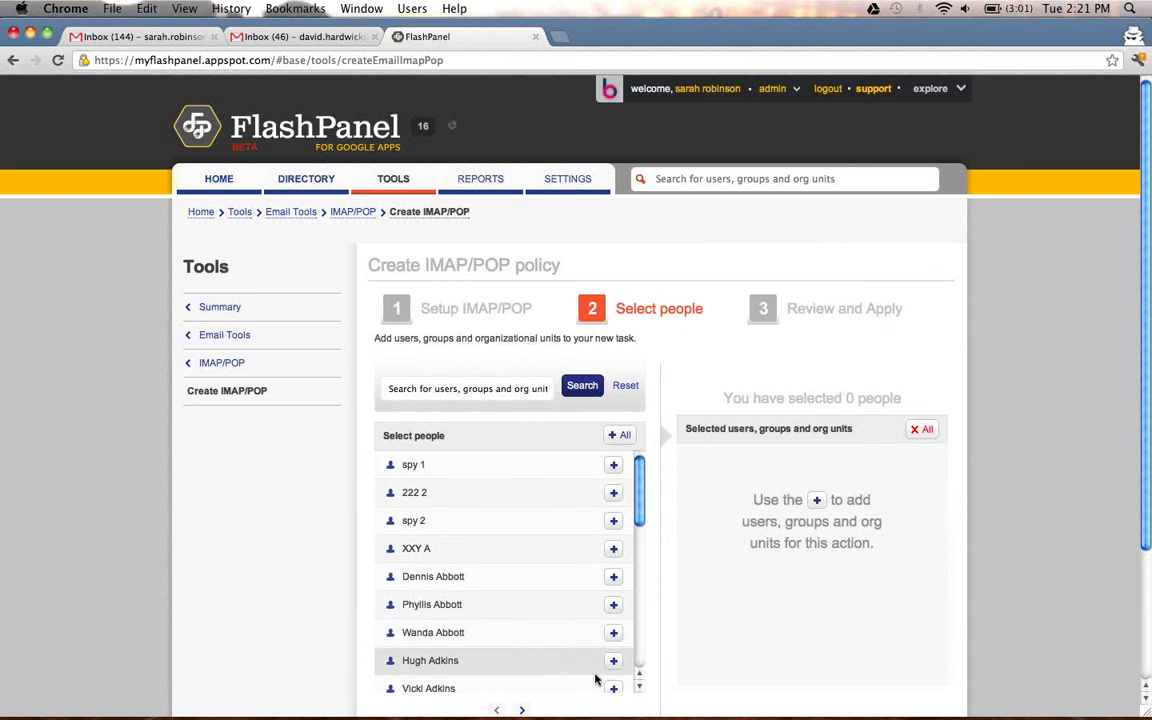
Add two users to the policy and continue to the review step.
{"action": "left_click", "coordinate": [614, 663]}
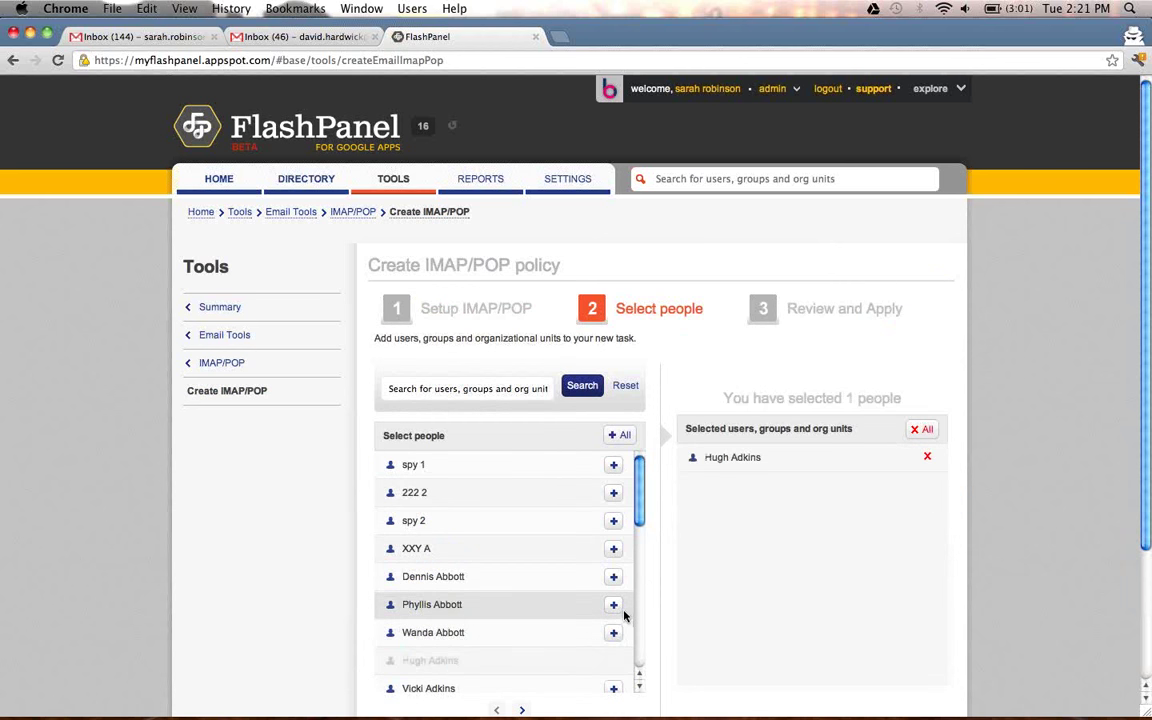
{"action": "left_click", "coordinate": [613, 605]}
{"action": "scroll", "coordinate": [788, 606], "scroll_direction": "down", "scroll_amount": 2}
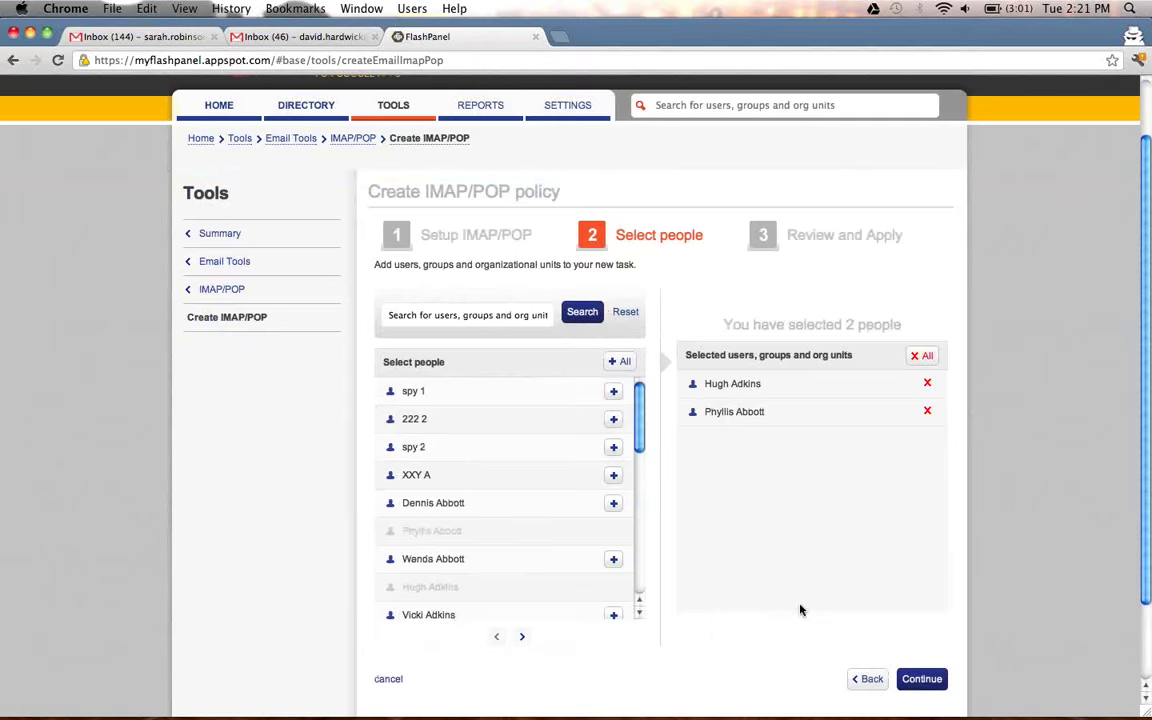
{"action": "left_click", "coordinate": [921, 679]}
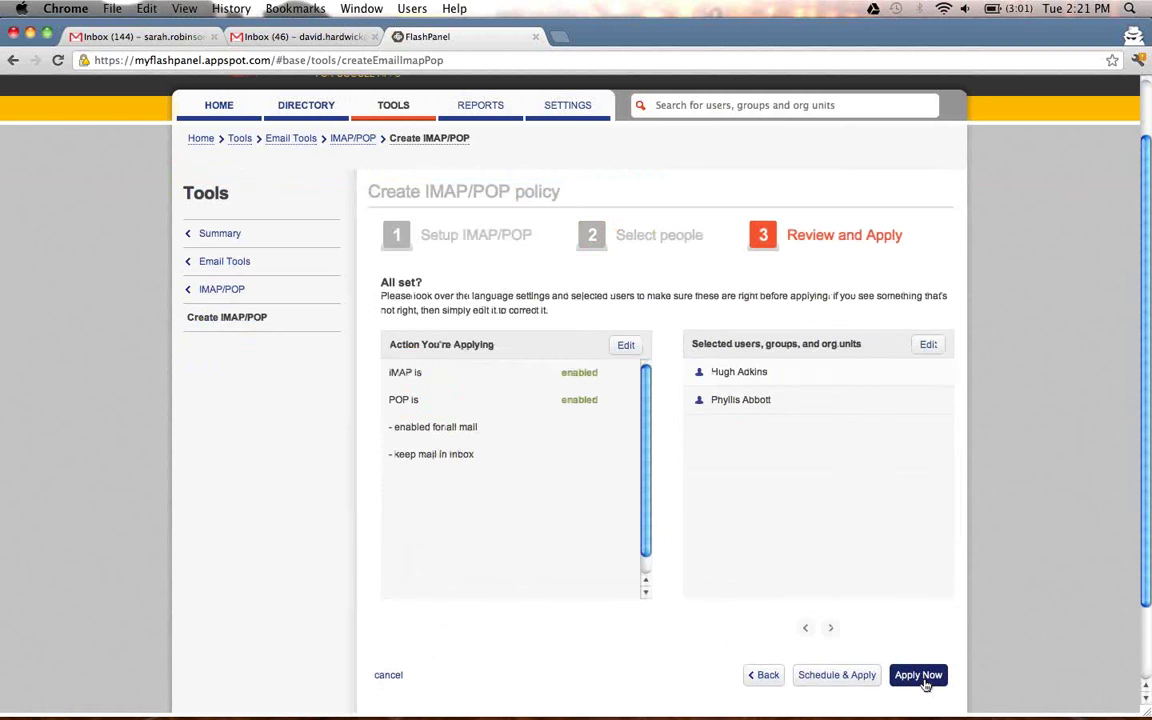
Set a Daily recurrence and schedule name, close the scheduling dialog, and return to Email Tools.
{"action": "left_click", "coordinate": [864, 670]}
{"action": "left_click", "coordinate": [508, 428]}
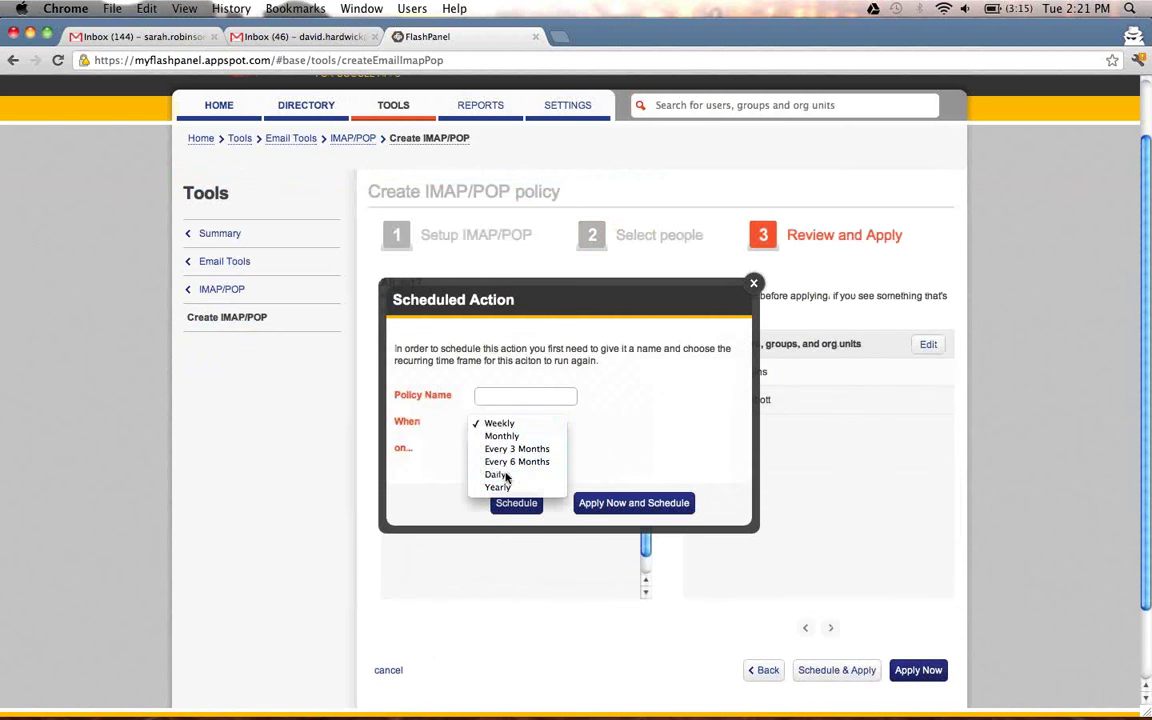
{"action": "left_click", "coordinate": [507, 477]}
{"action": "left_click", "coordinate": [521, 405]}
{"action": "type", "text": "Hugh/Phy"}
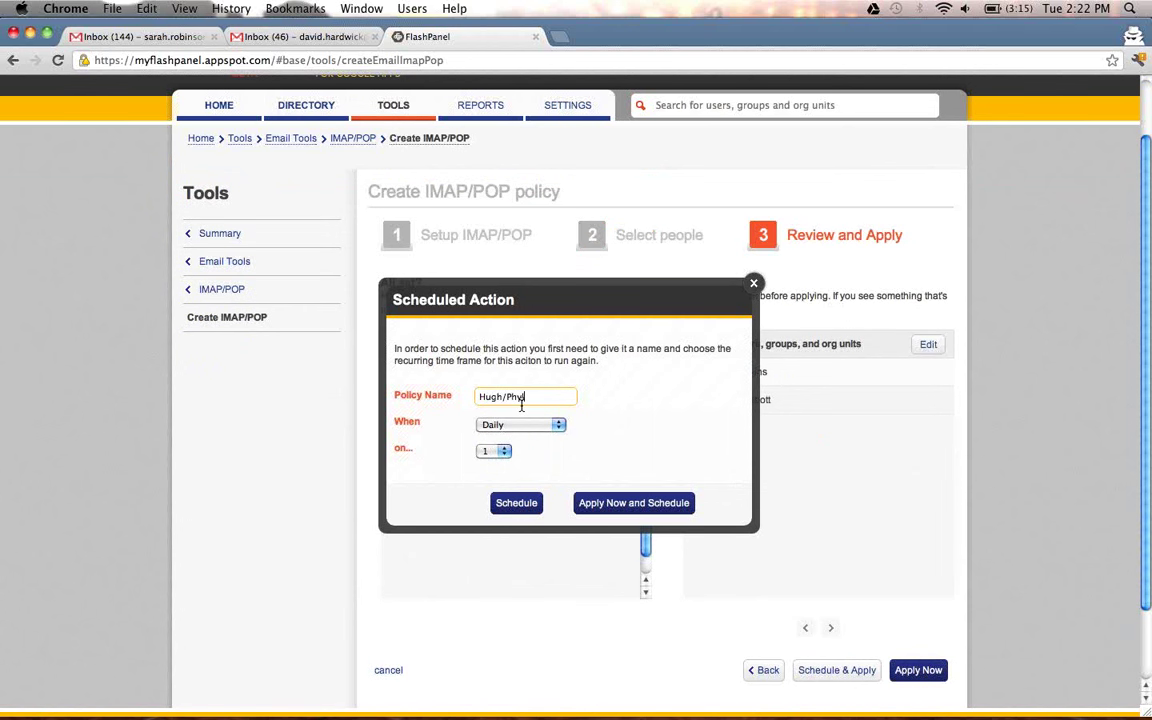
{"action": "type", "text": "llis"}
{"action": "left_click", "coordinate": [755, 283]}
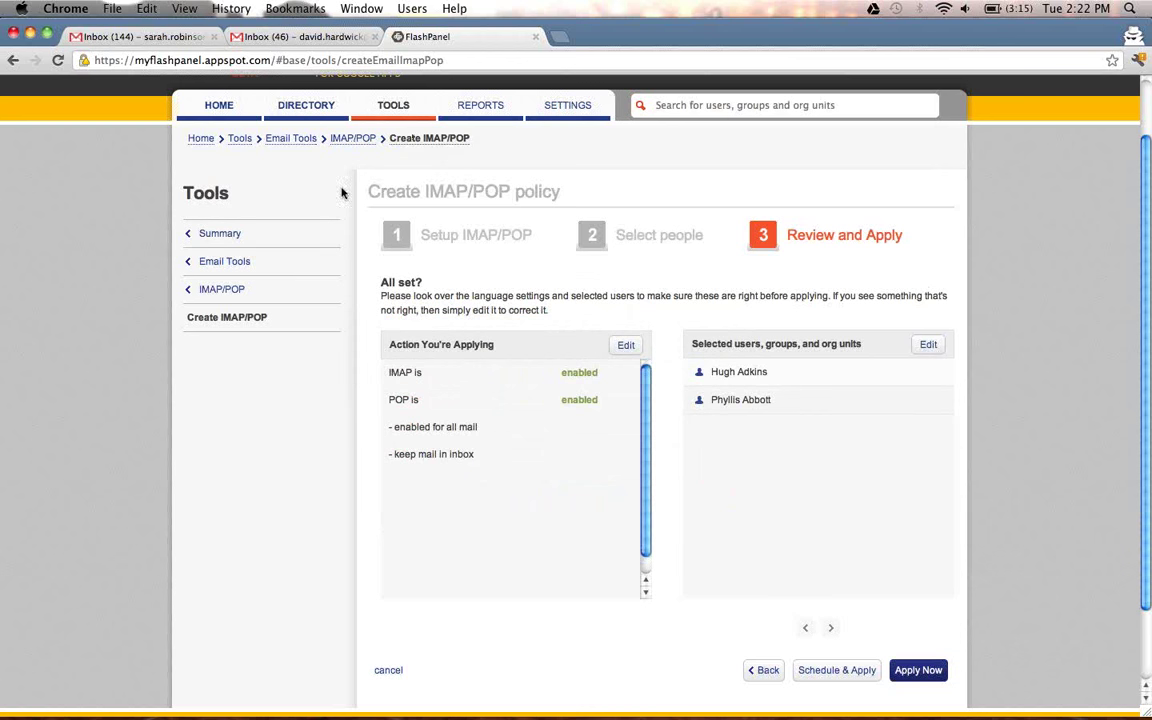
{"action": "left_click", "coordinate": [262, 260]}
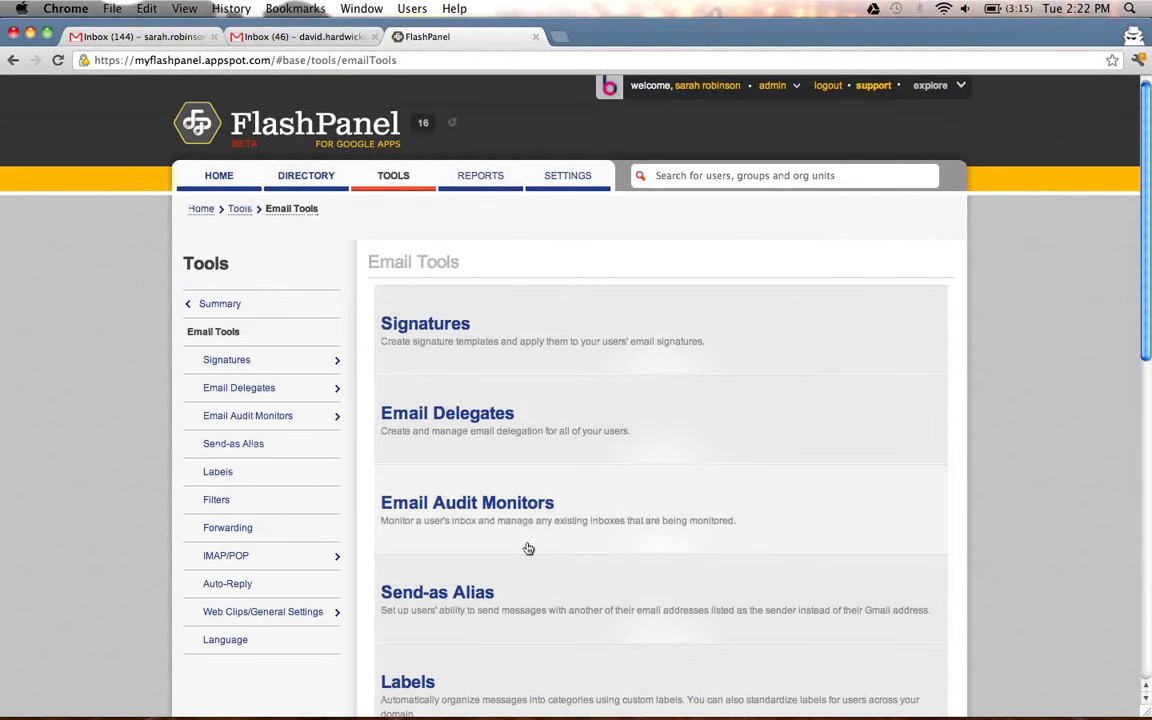
Browse the Email Tools overview, then open Mobile Contact Sync from the main Tools page.
{"action": "scroll", "coordinate": [530, 550], "scroll_direction": "down", "scroll_amount": 7}
{"action": "scroll", "coordinate": [538, 560], "scroll_direction": "down", "scroll_amount": 6}
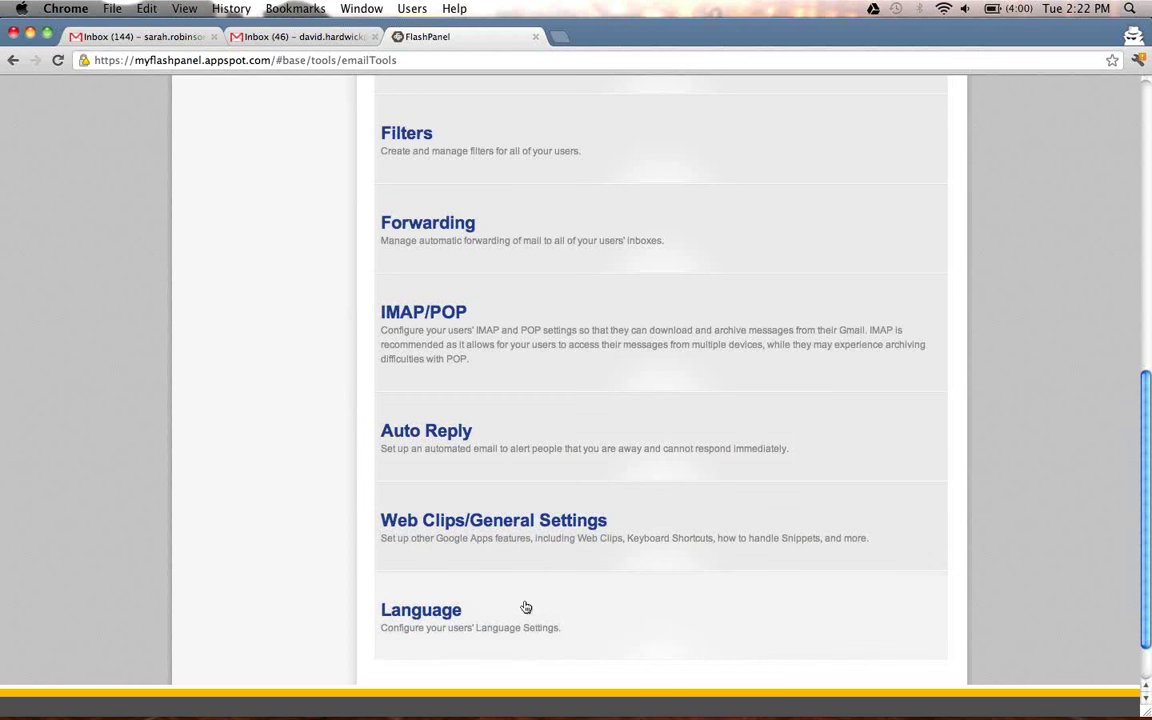
{"action": "scroll", "coordinate": [526, 607], "scroll_direction": "up", "scroll_amount": 5}
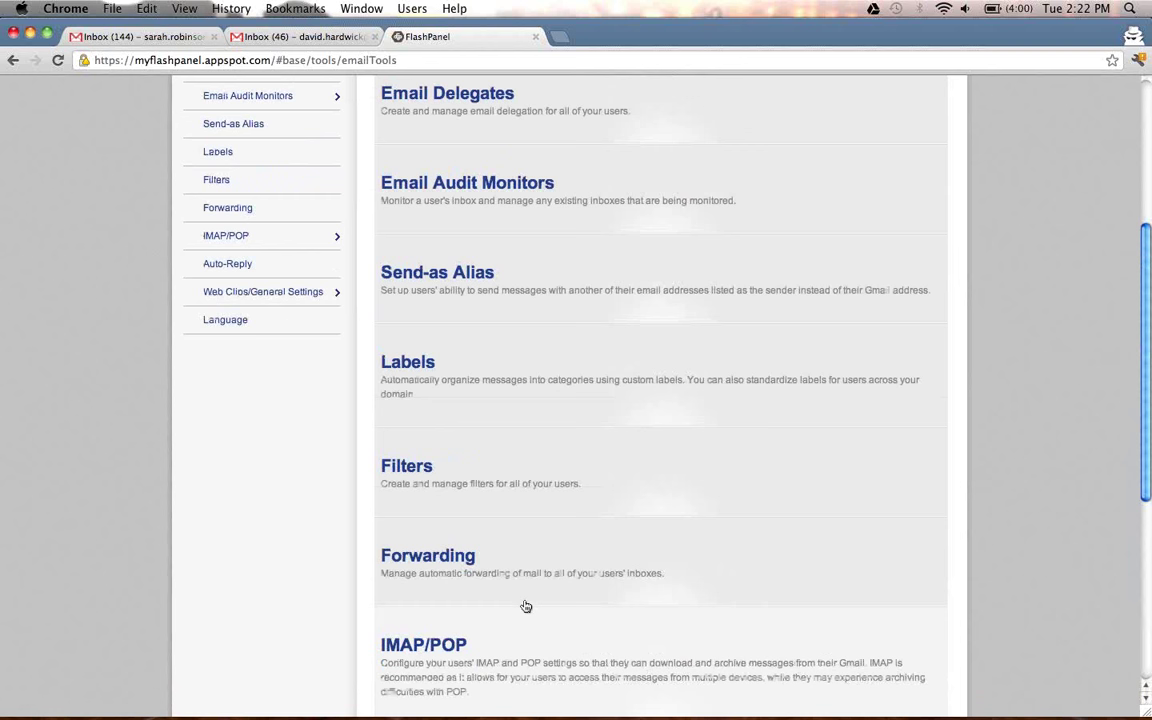
{"action": "scroll", "coordinate": [526, 607], "scroll_direction": "up", "scroll_amount": 3}
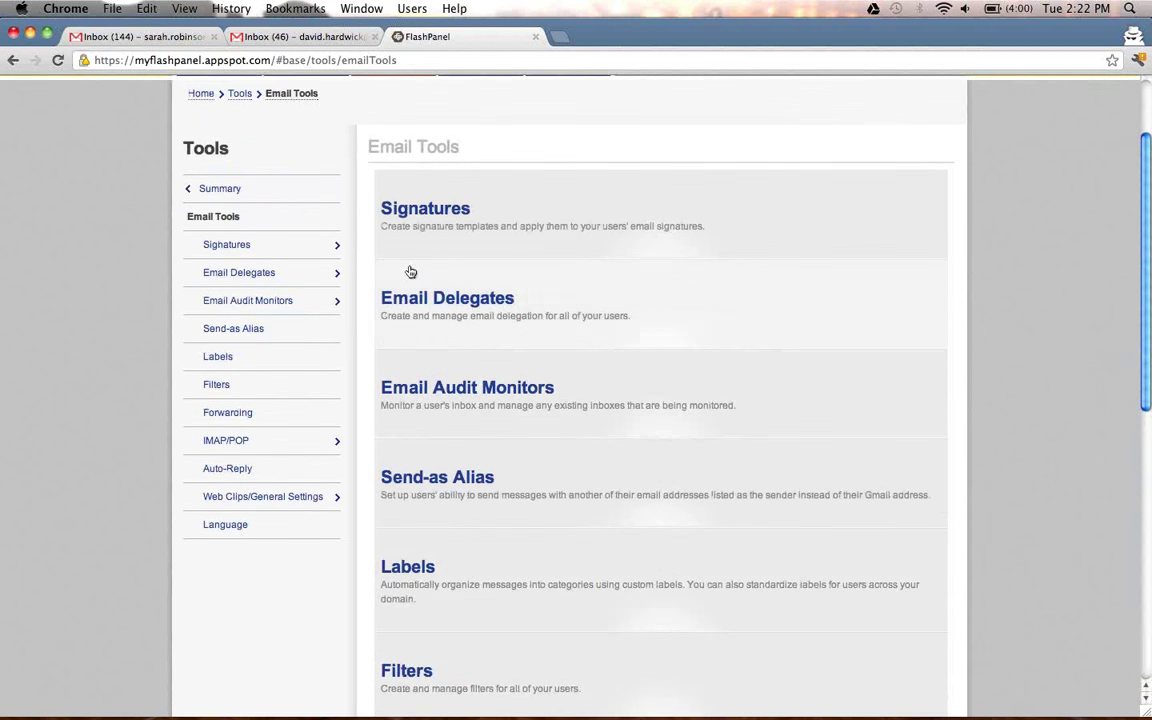
{"action": "scroll", "coordinate": [272, 207], "scroll_direction": "up", "scroll_amount": 1}
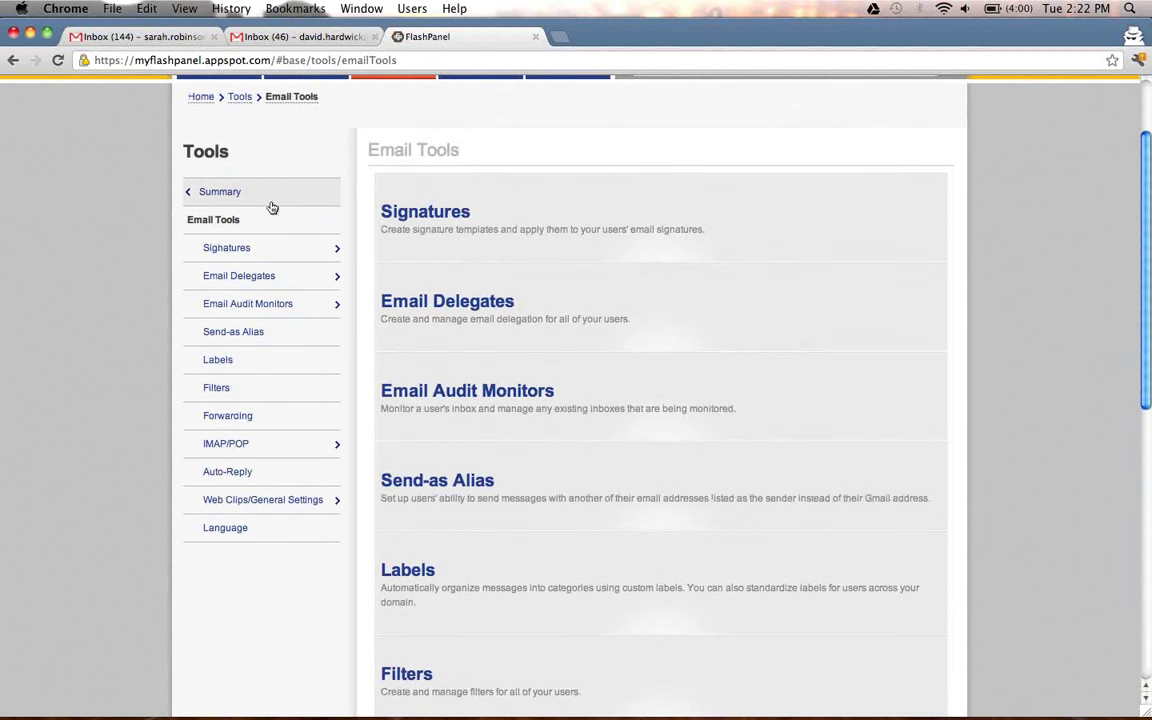
{"action": "scroll", "coordinate": [240, 136], "scroll_direction": "up", "scroll_amount": 1}
{"action": "left_click", "coordinate": [242, 140]}
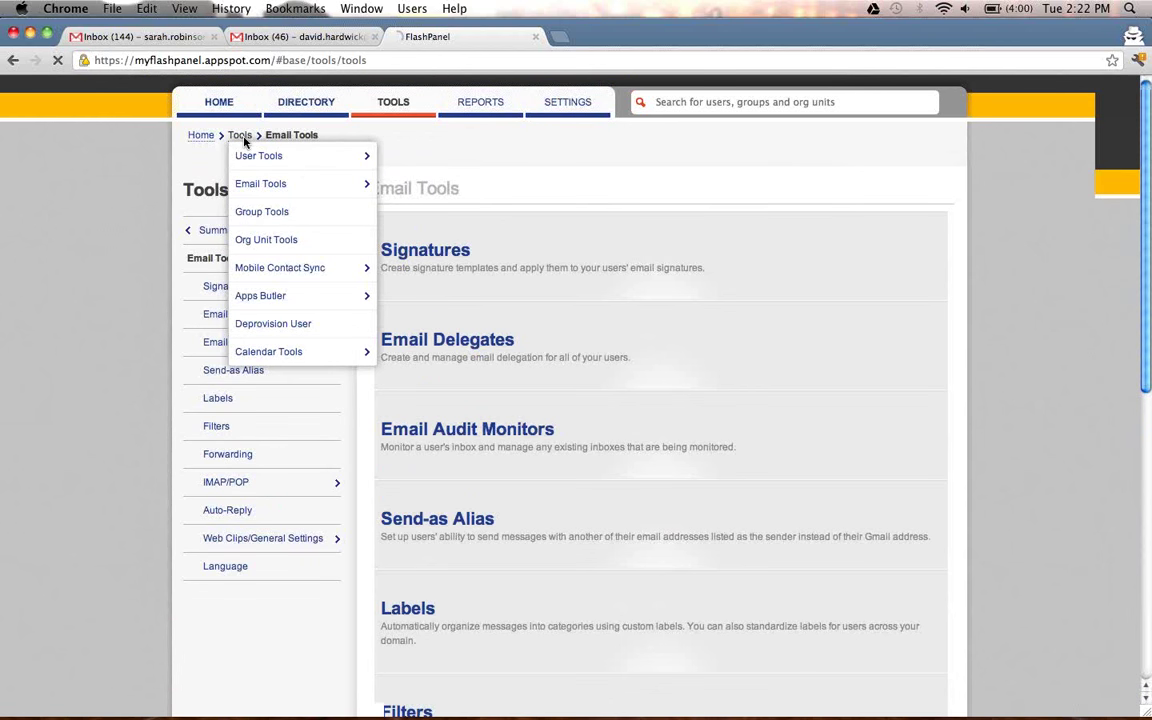
{"action": "left_click", "coordinate": [306, 452]}
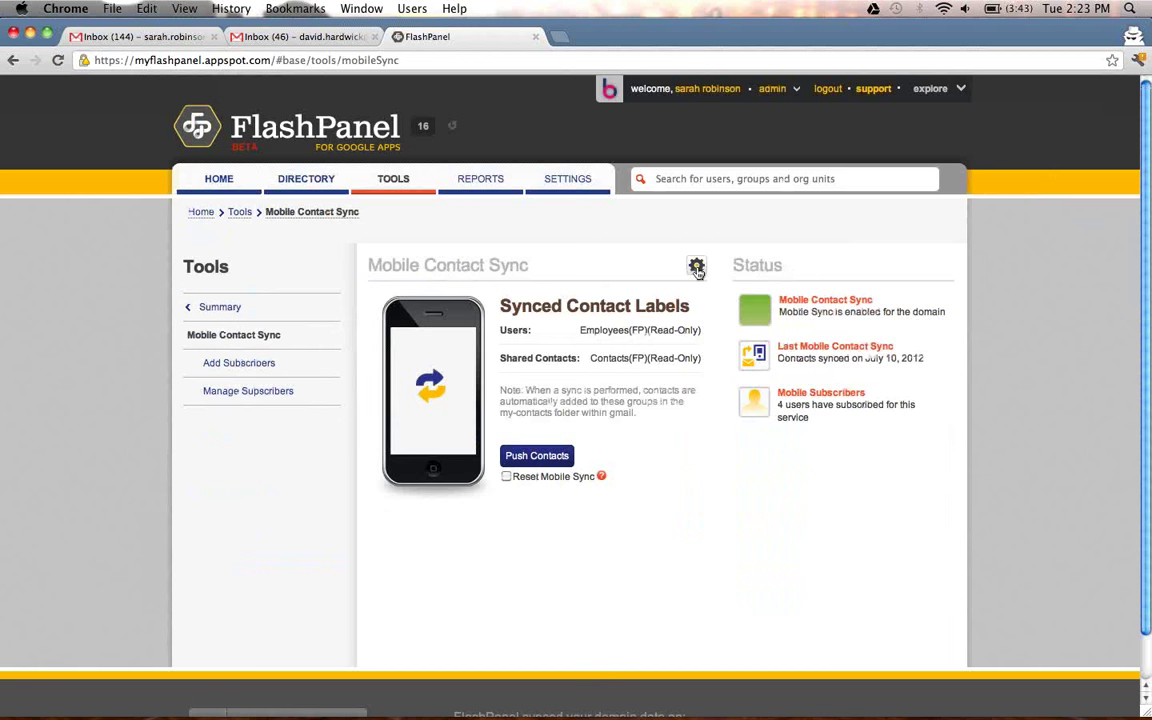
Subscribe one user to Mobile Contact Sync with Shared Contacts included, apply now, then switch to Gmail.
{"action": "left_click", "coordinate": [697, 268]}
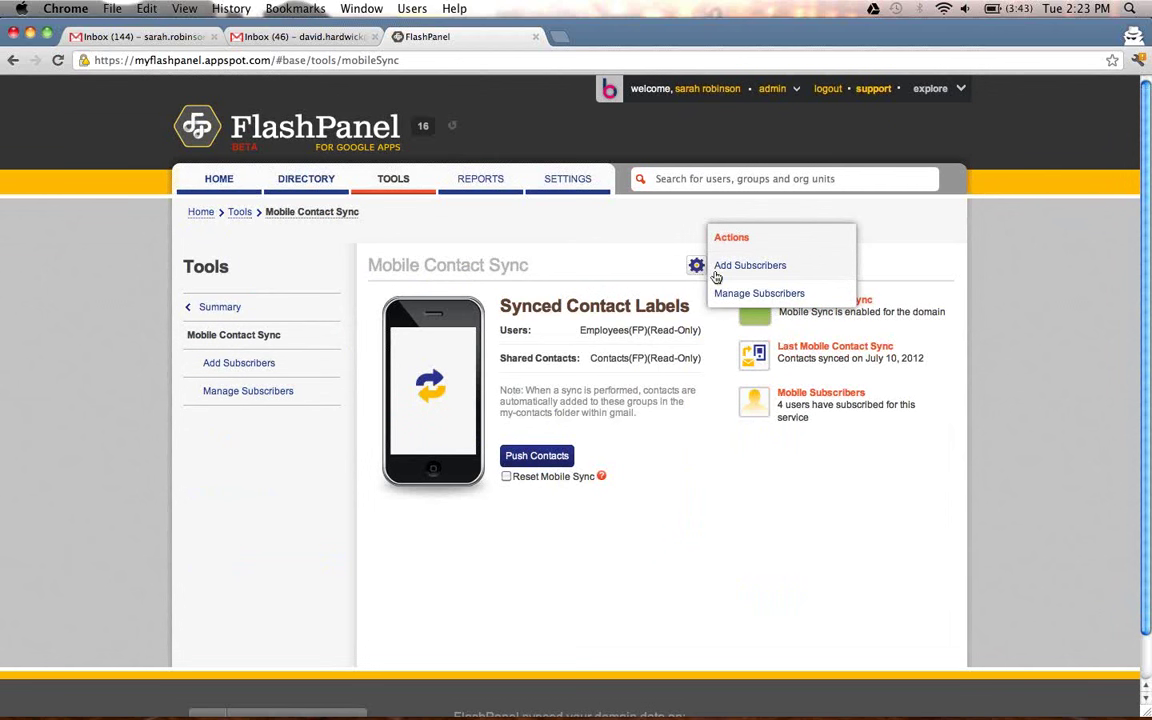
{"action": "left_click", "coordinate": [717, 268]}
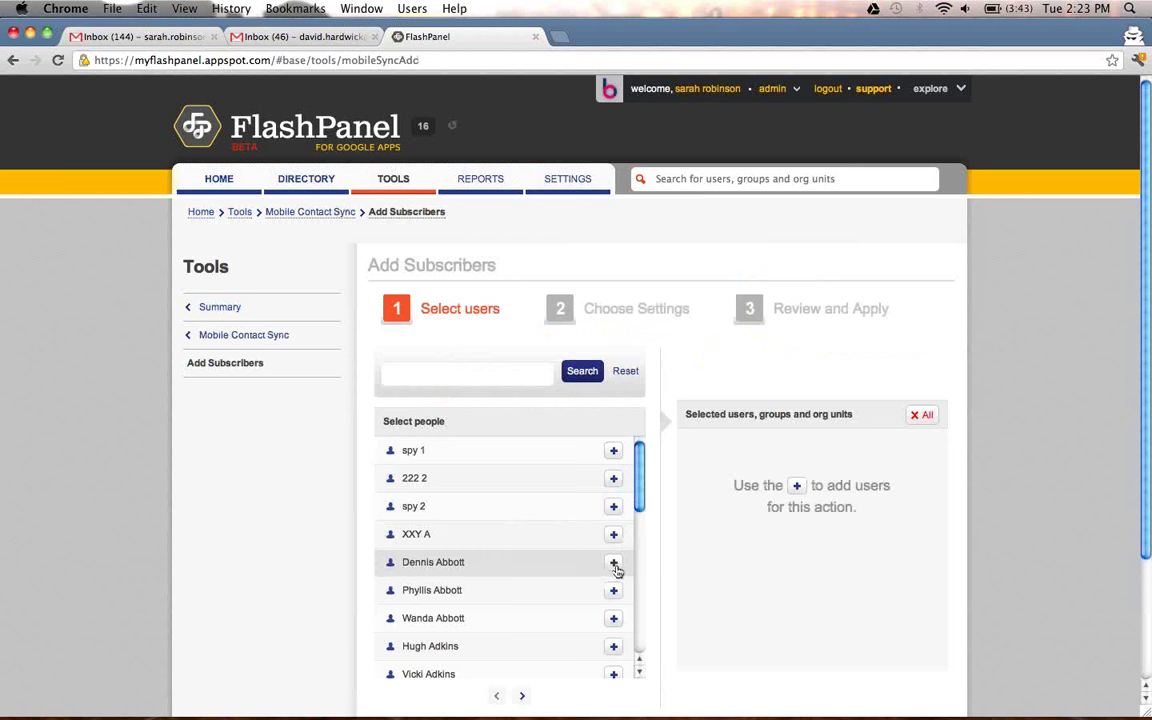
{"action": "left_click", "coordinate": [614, 564]}
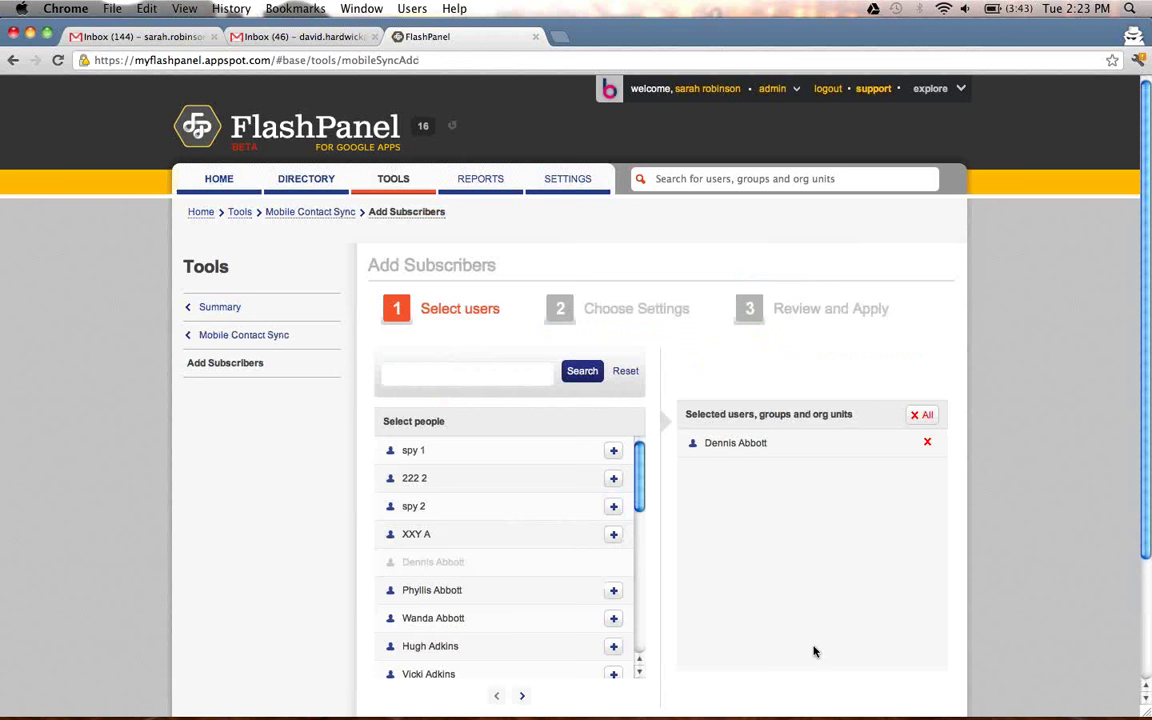
{"action": "scroll", "coordinate": [814, 651], "scroll_direction": "down", "scroll_amount": 2}
{"action": "left_click", "coordinate": [920, 686]}
{"action": "left_click", "coordinate": [380, 376]}
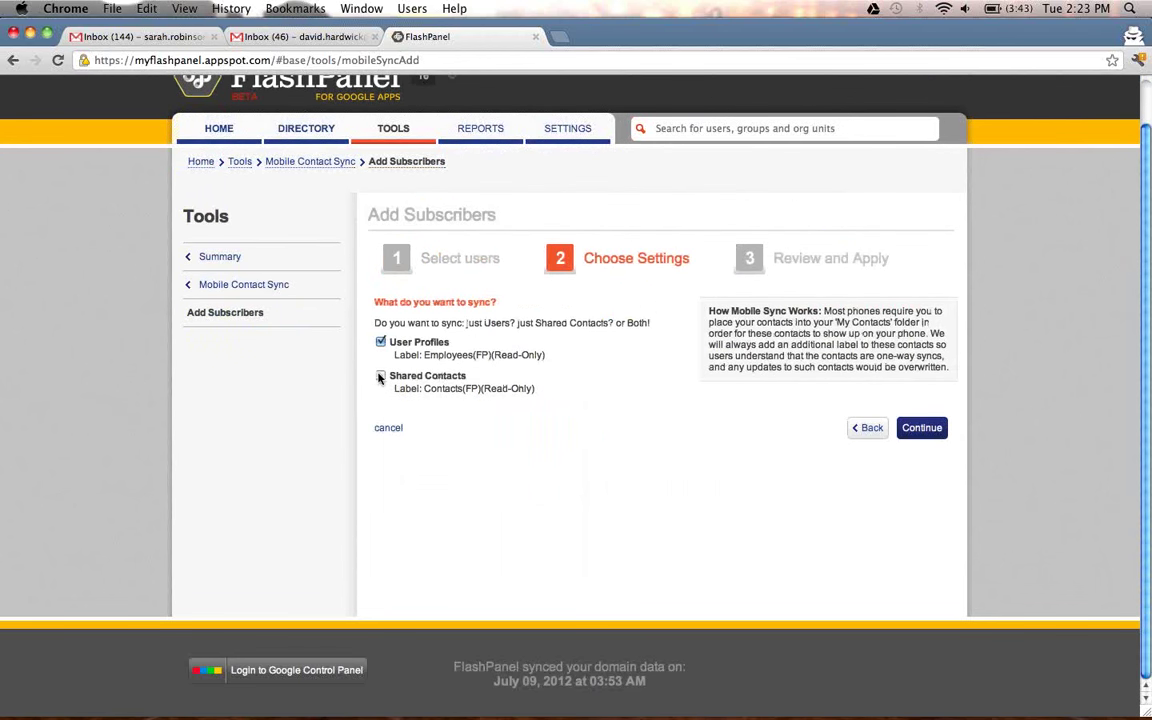
{"action": "left_click", "coordinate": [940, 437]}
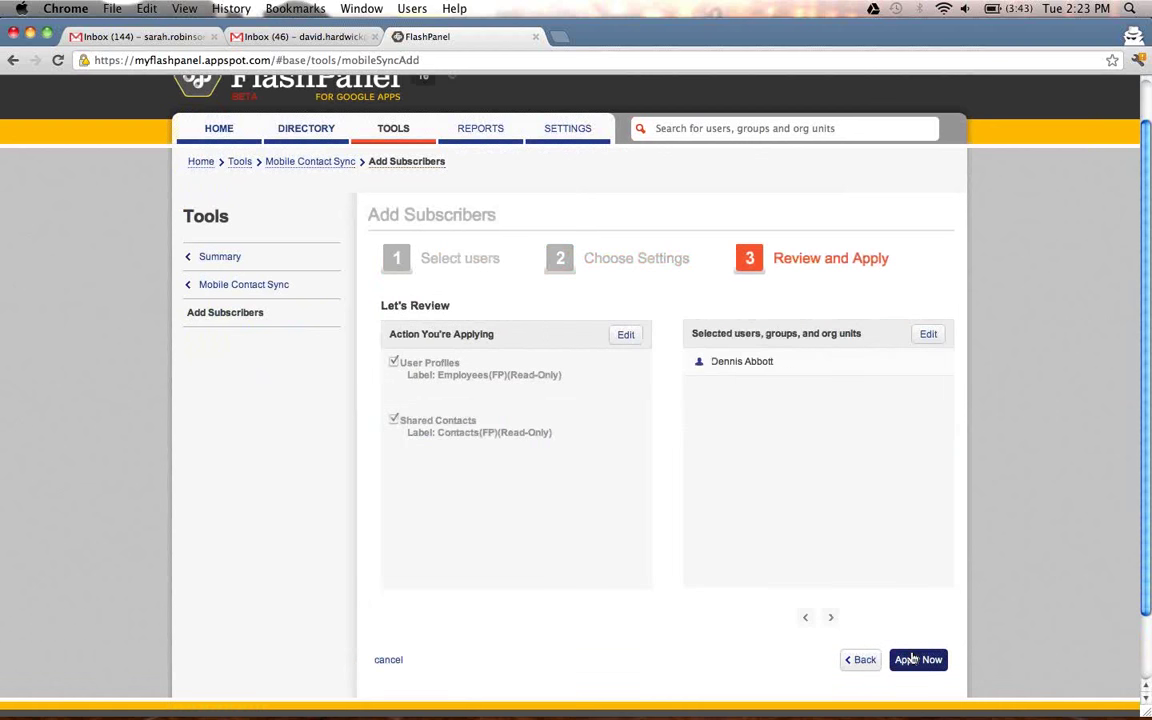
{"action": "left_click", "coordinate": [912, 659]}
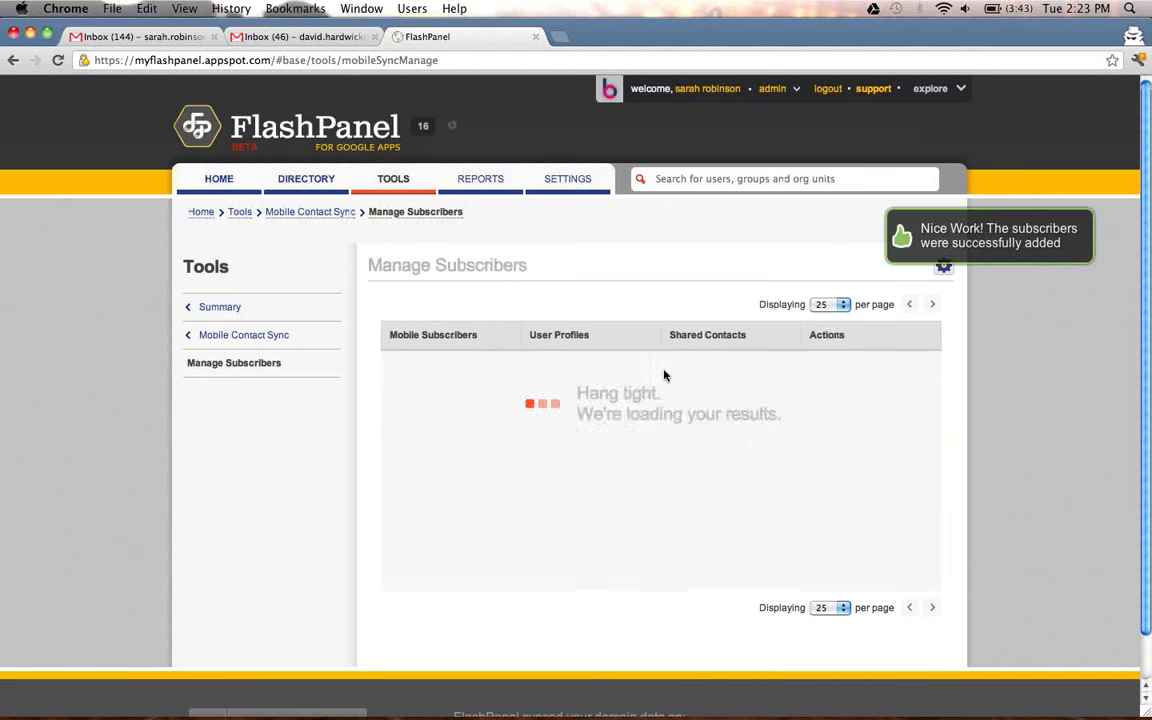
{"action": "left_click", "coordinate": [165, 42]}
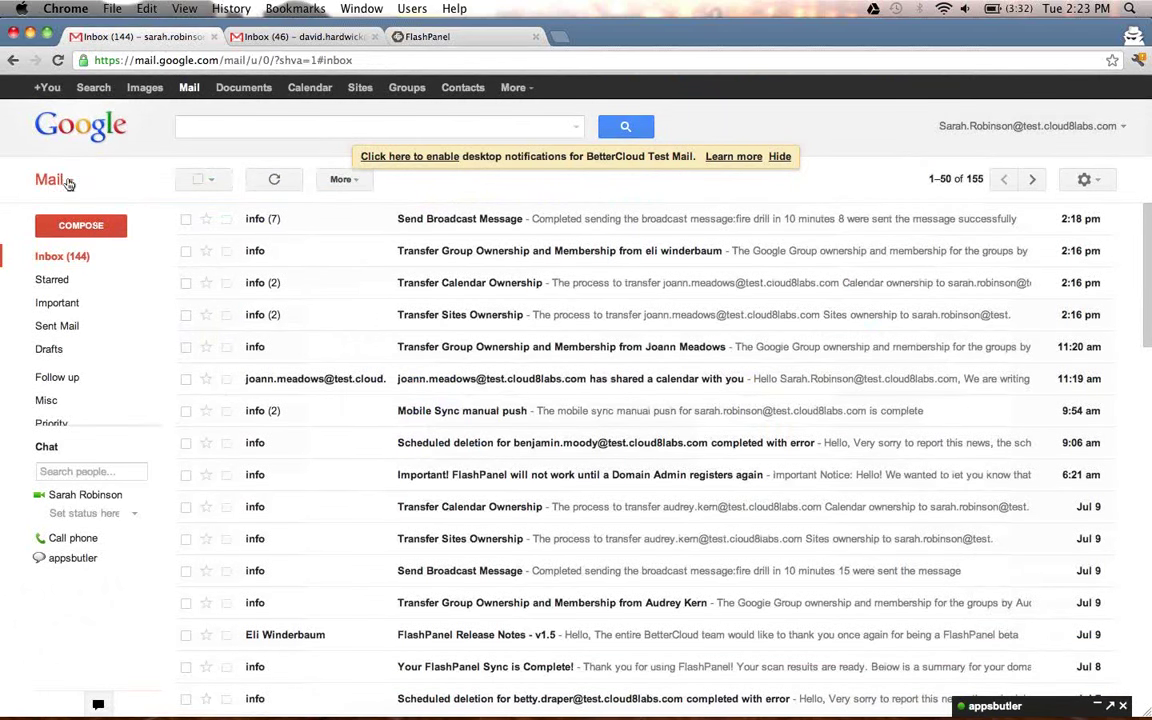
Switch Gmail from Mail to the Contacts list with its synced FP groups.
{"action": "left_click", "coordinate": [62, 180]}
{"action": "left_click", "coordinate": [70, 226]}
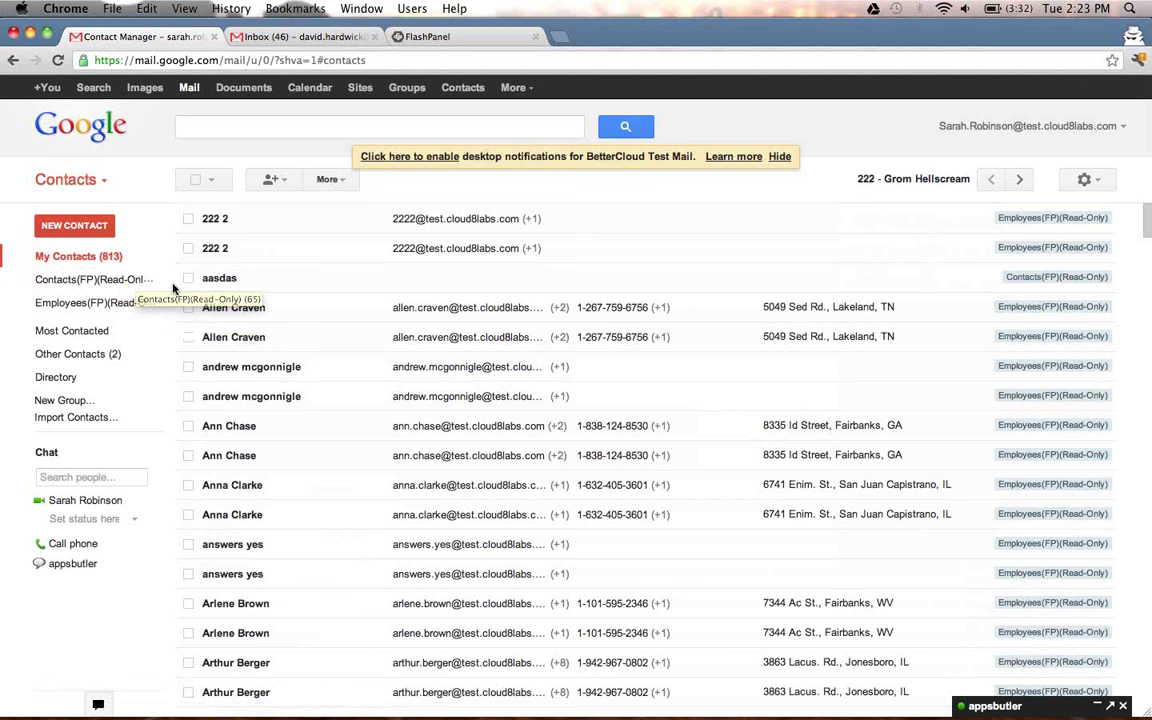
Open the Reports summary: 357 inactive by login, 111 by email, 34 notifications, 79 audit logs.
{"action": "left_click", "coordinate": [425, 38]}
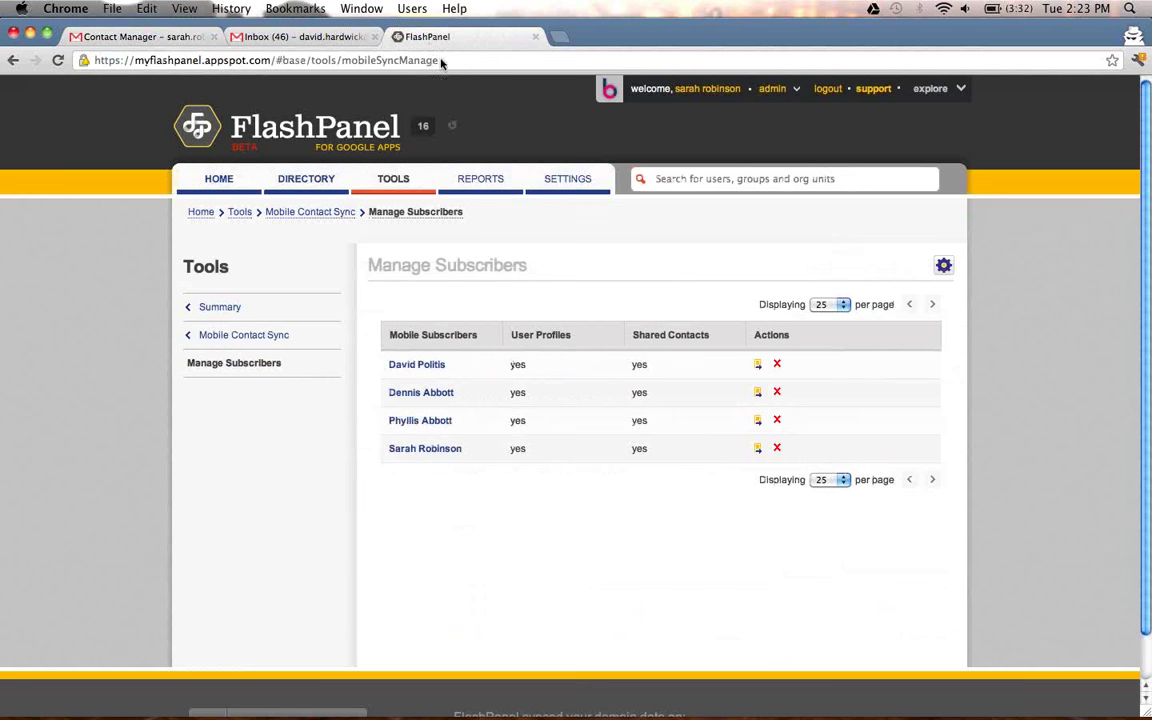
{"action": "left_click", "coordinate": [473, 188]}
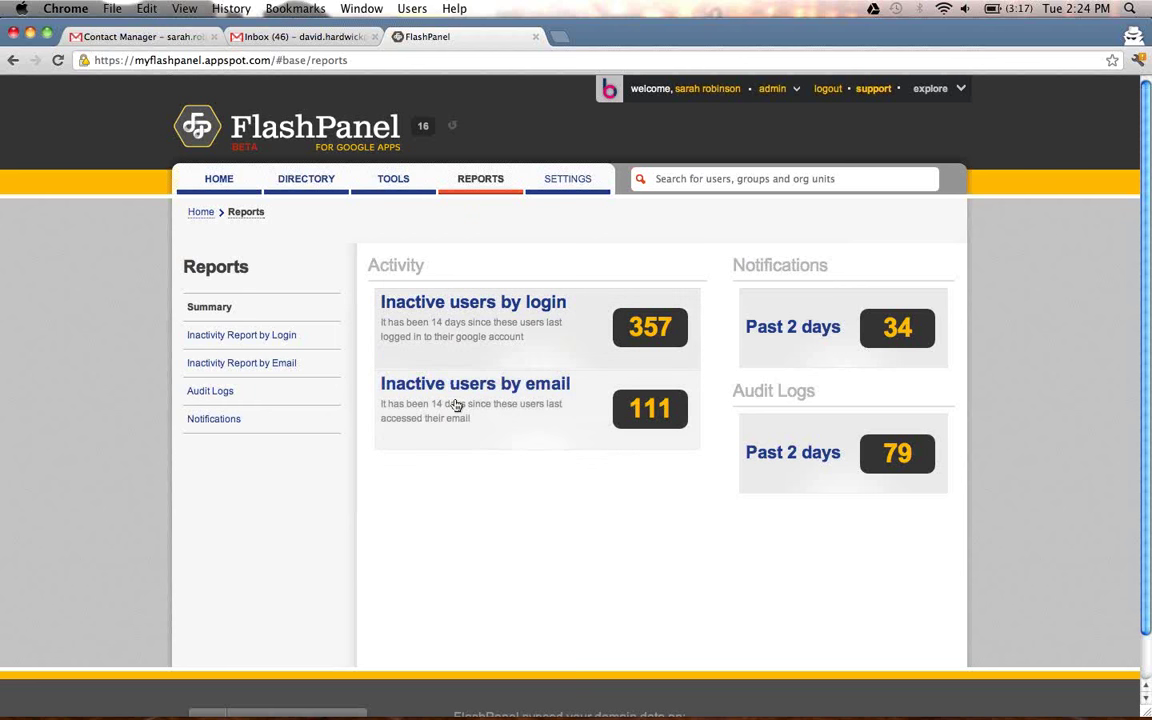
View the login inactivity report (357 at 14 days, 350 at 30 days) and cancel its spreadsheet export.
{"action": "left_click", "coordinate": [481, 325]}
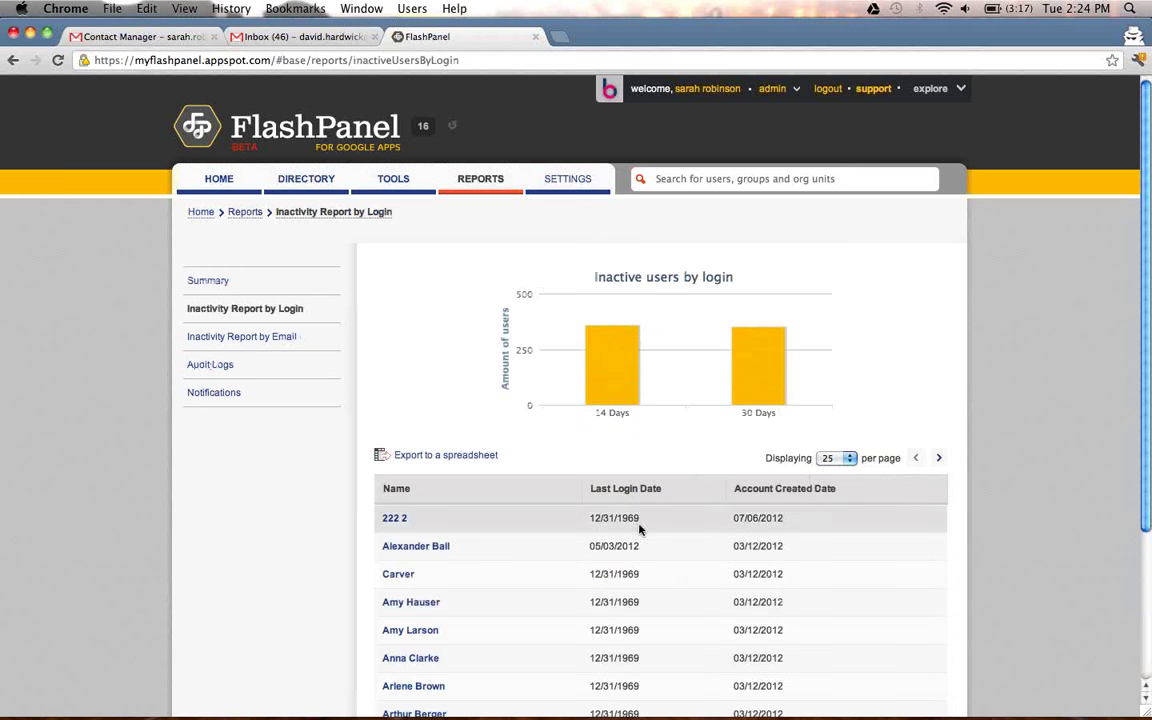
{"action": "mouse_move", "coordinate": [624, 361]}
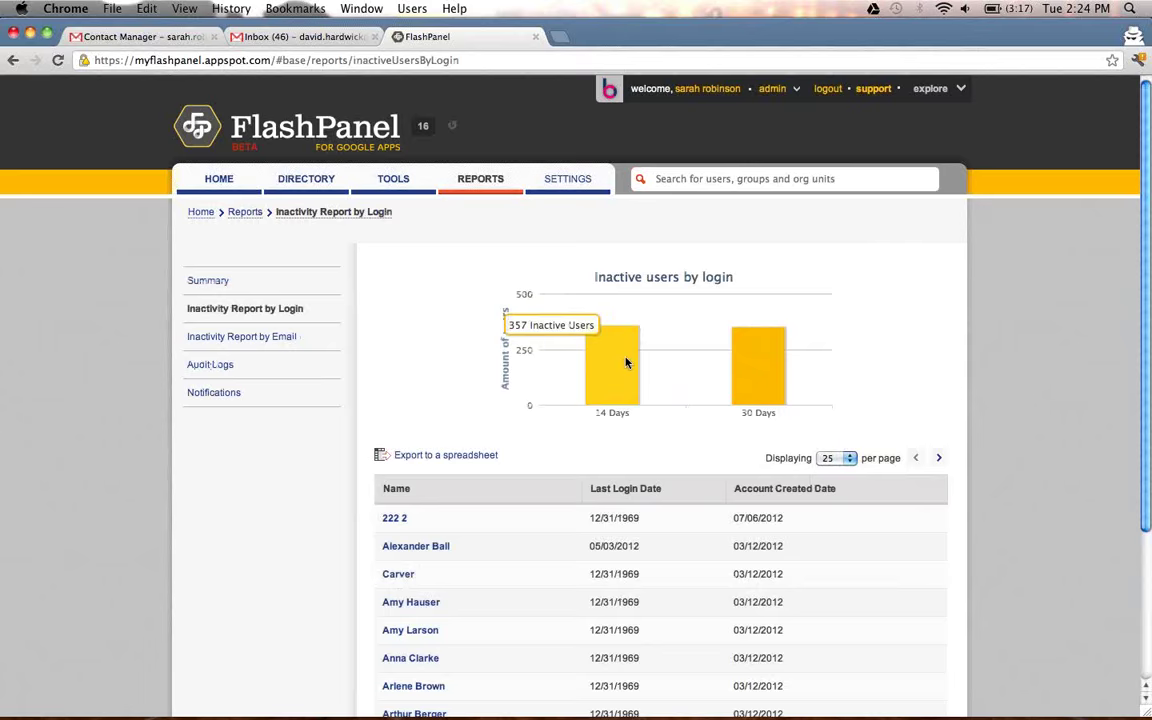
{"action": "mouse_move", "coordinate": [740, 381]}
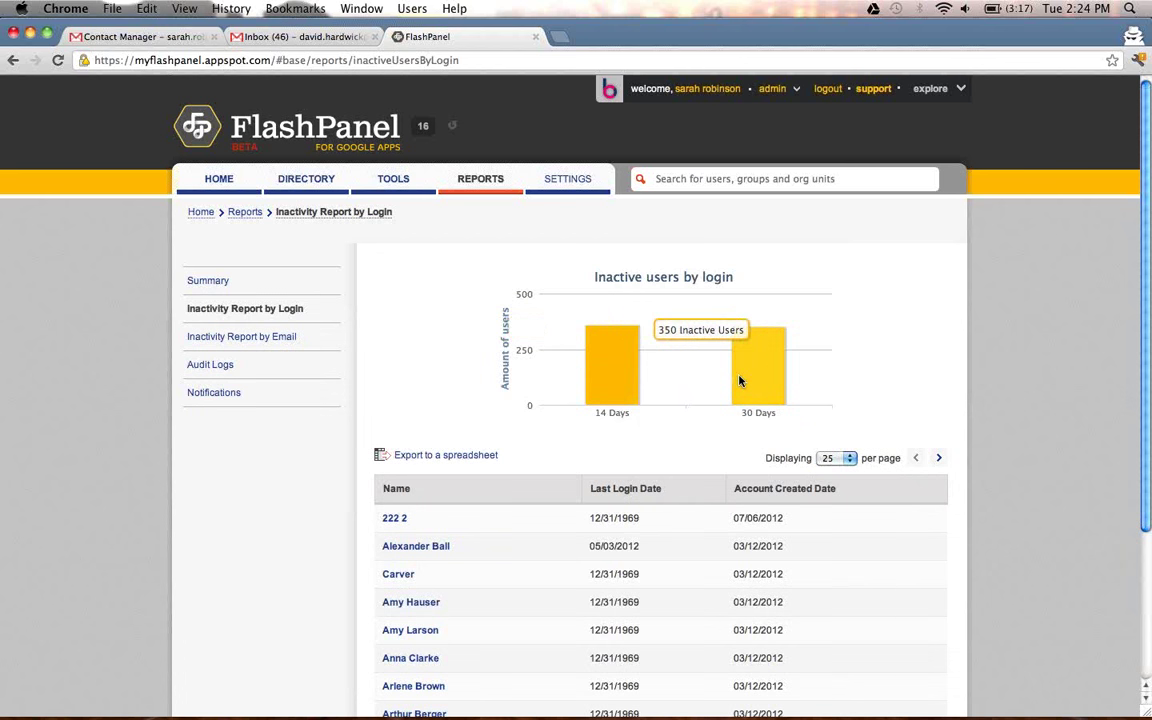
{"action": "left_click", "coordinate": [479, 455]}
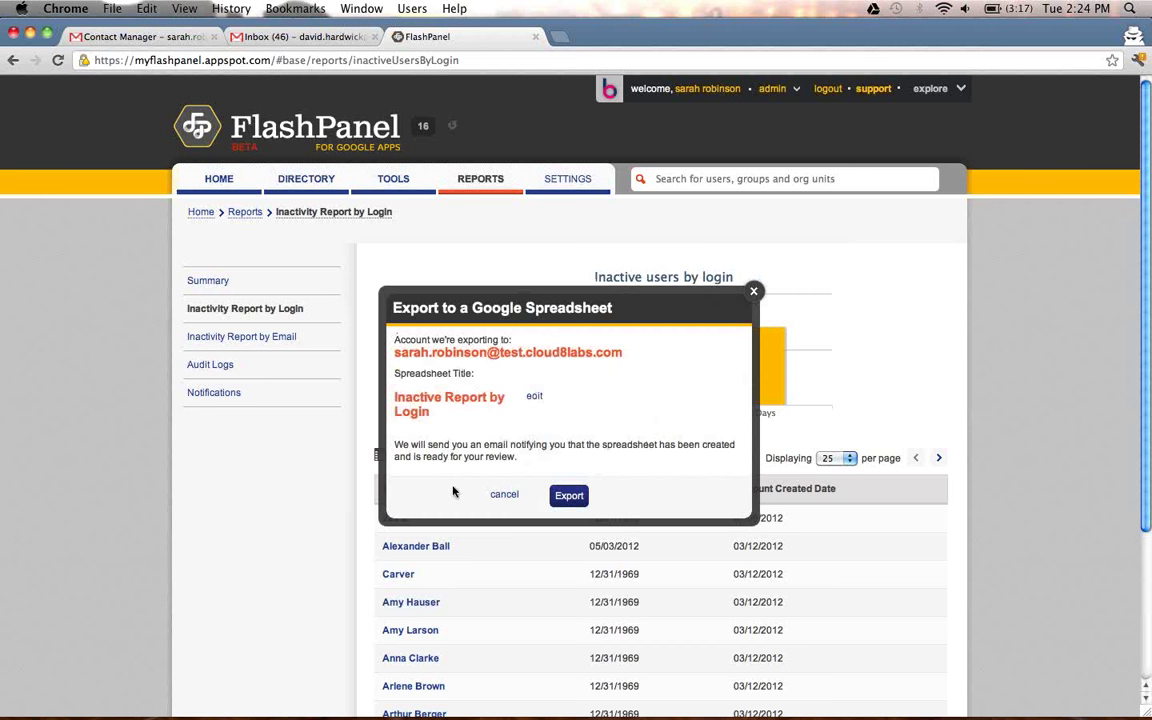
{"action": "left_click", "coordinate": [753, 291]}
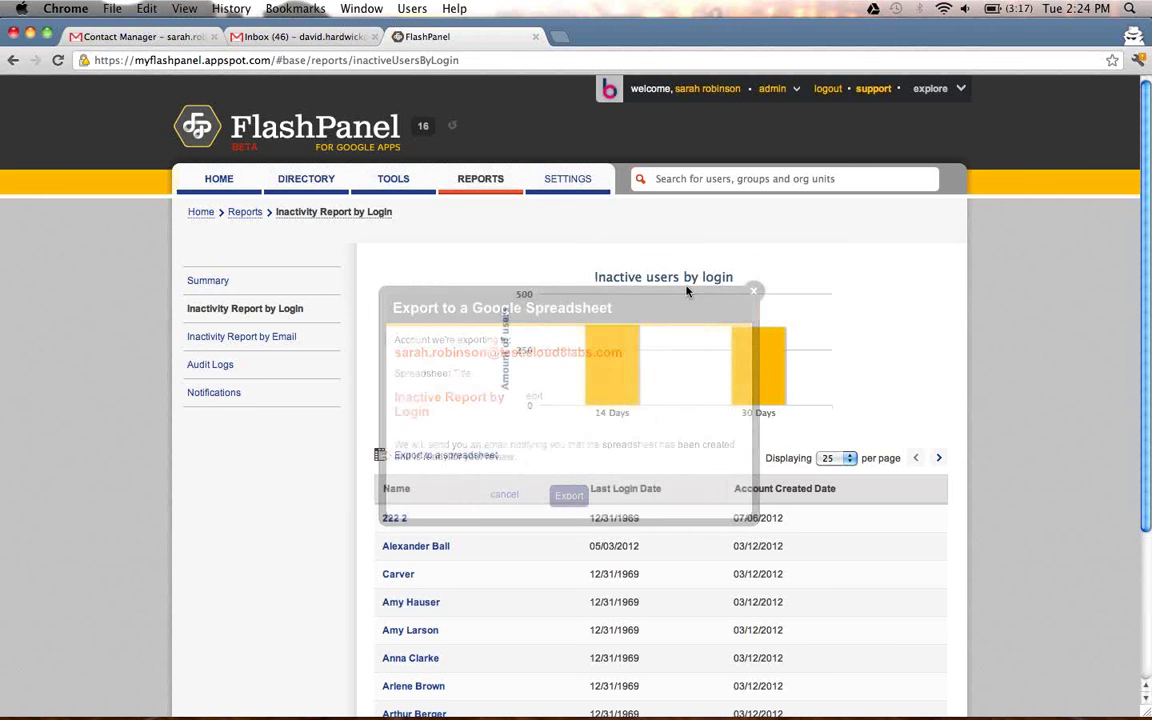
Review the Inactivity Report by Email, cancel its spreadsheet export, and move on to Audit Logs.
{"action": "left_click", "coordinate": [211, 337]}
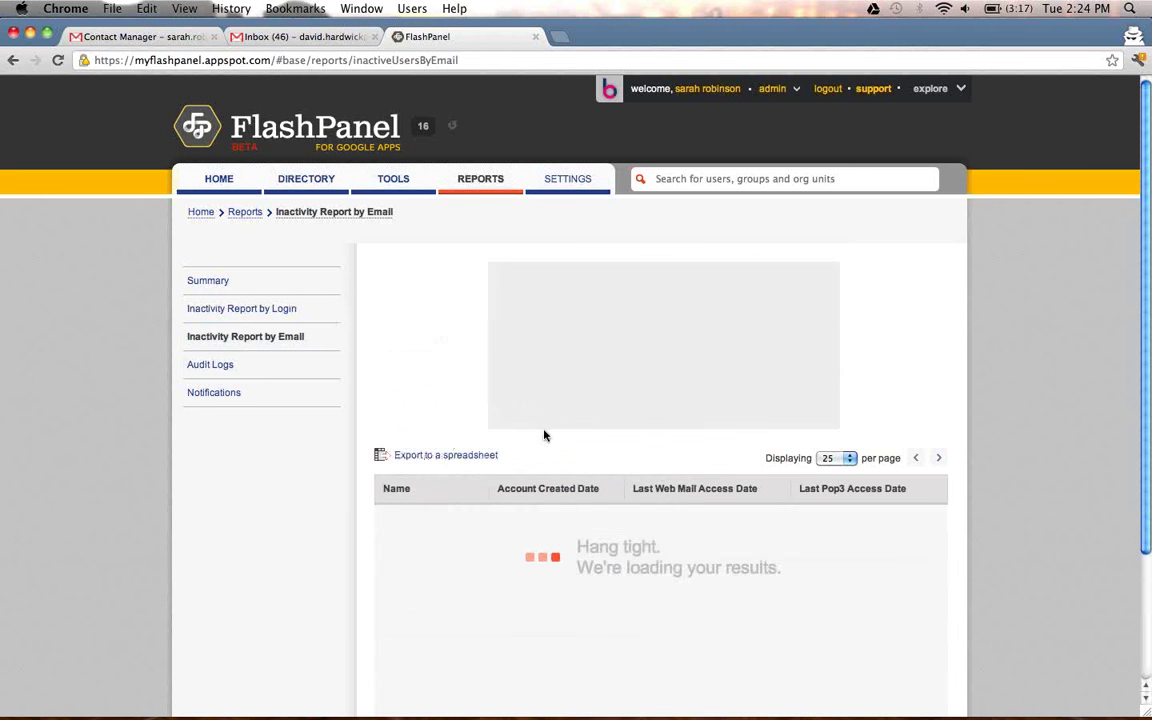
{"action": "scroll", "coordinate": [561, 454], "scroll_direction": "down", "scroll_amount": 1}
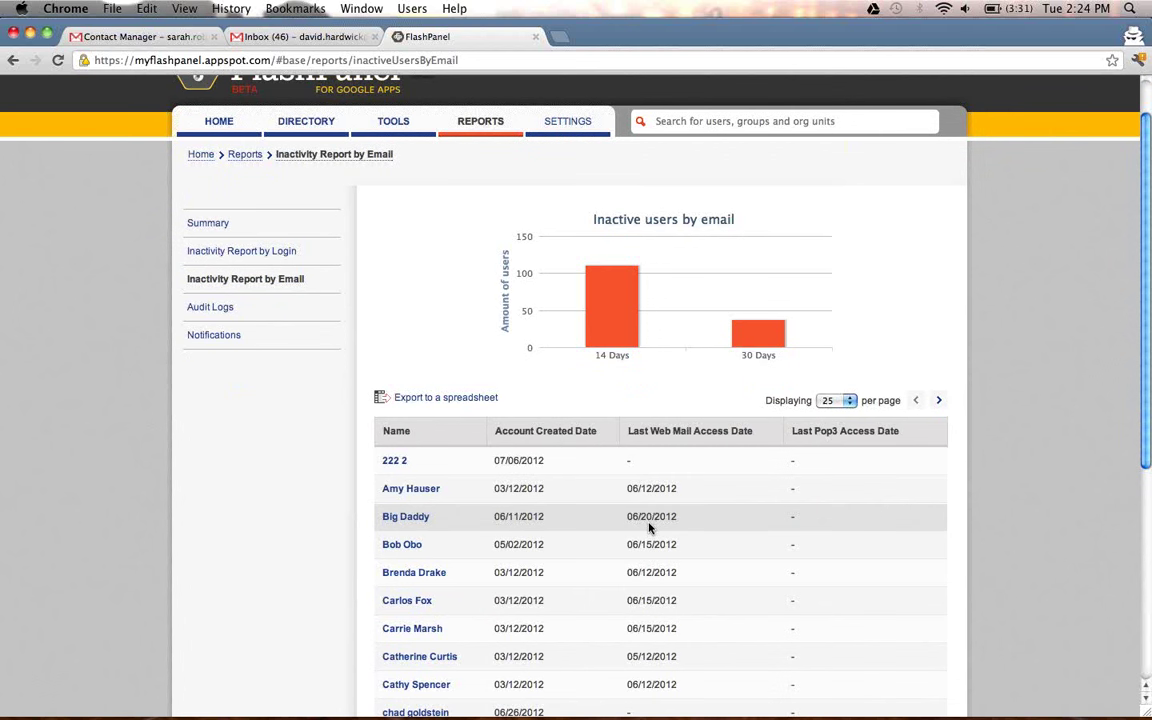
{"action": "mouse_move", "coordinate": [623, 328]}
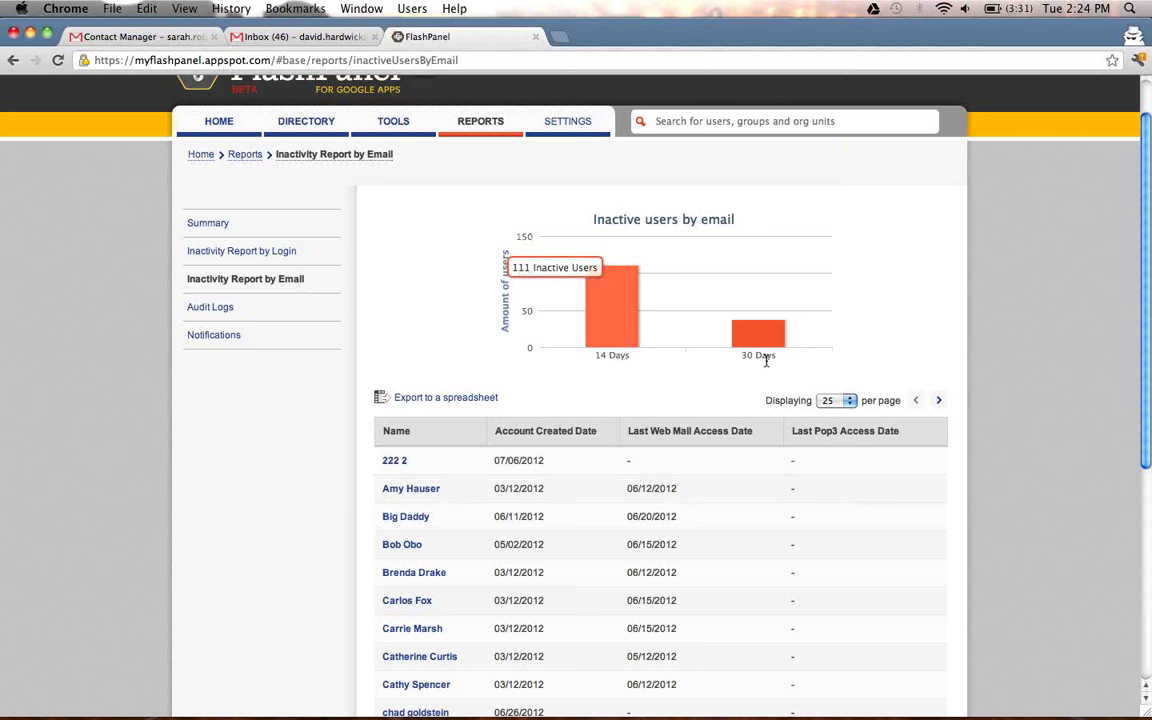
{"action": "left_click", "coordinate": [468, 400]}
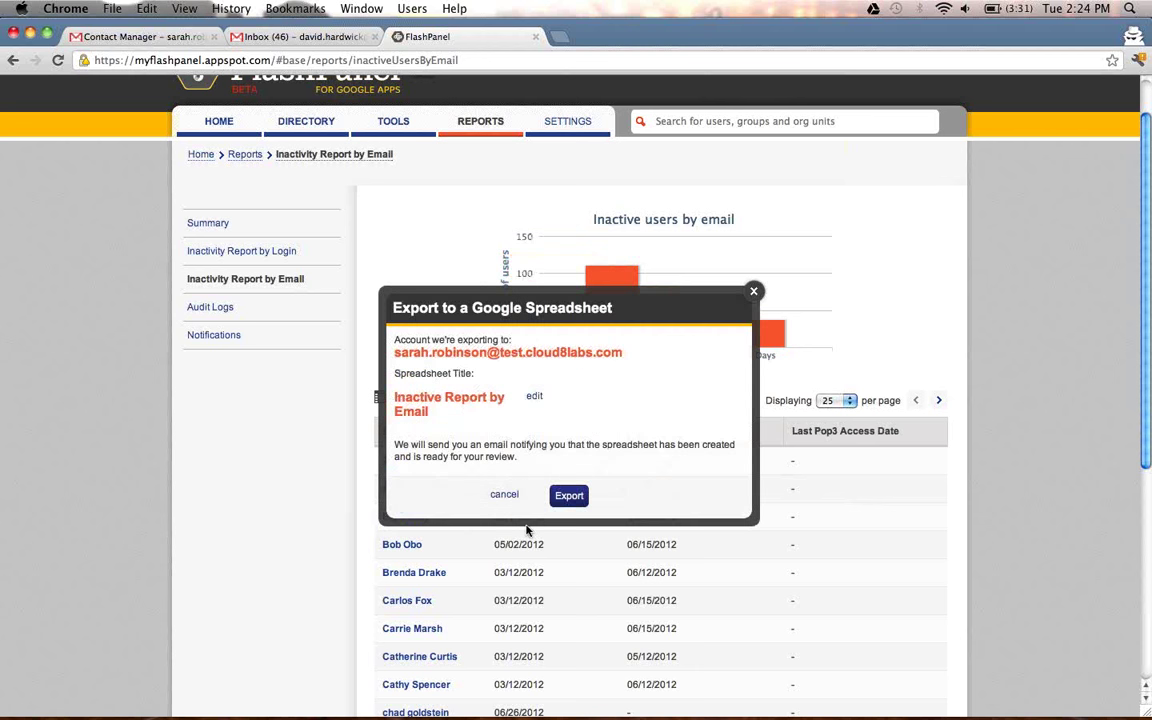
{"action": "left_click", "coordinate": [755, 292]}
{"action": "left_click", "coordinate": [250, 308]}
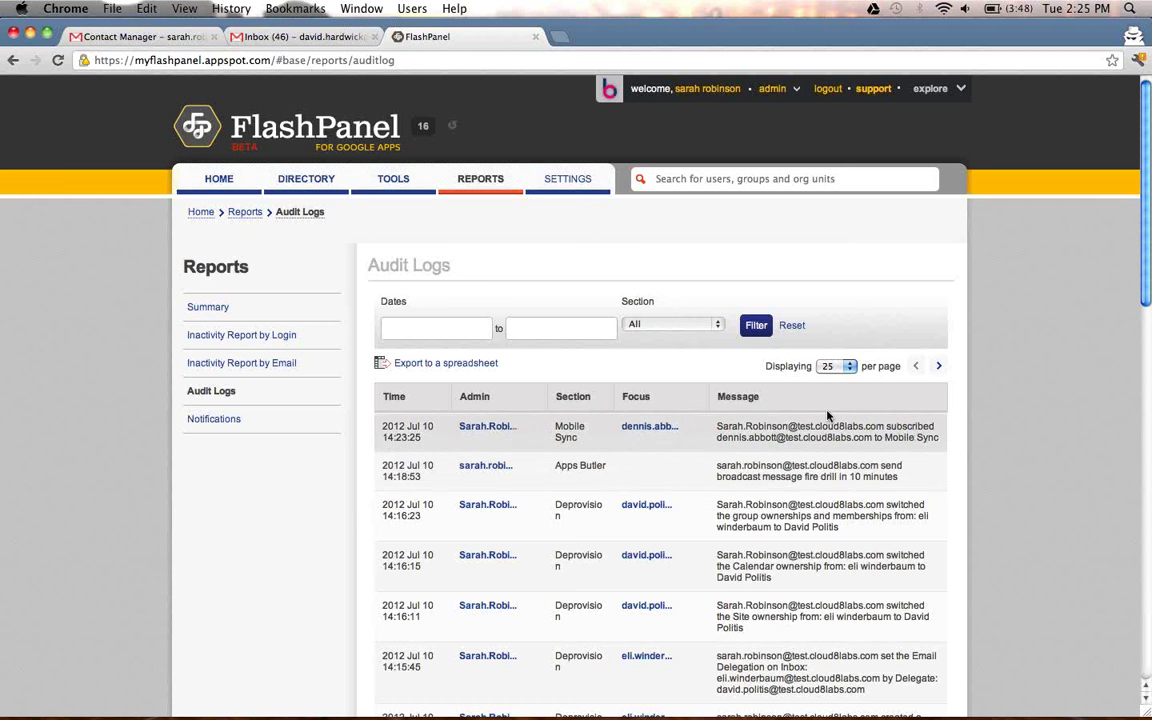
Filter the audit log to Email Monitor entries and cancel its export.
{"action": "left_click", "coordinate": [676, 330]}
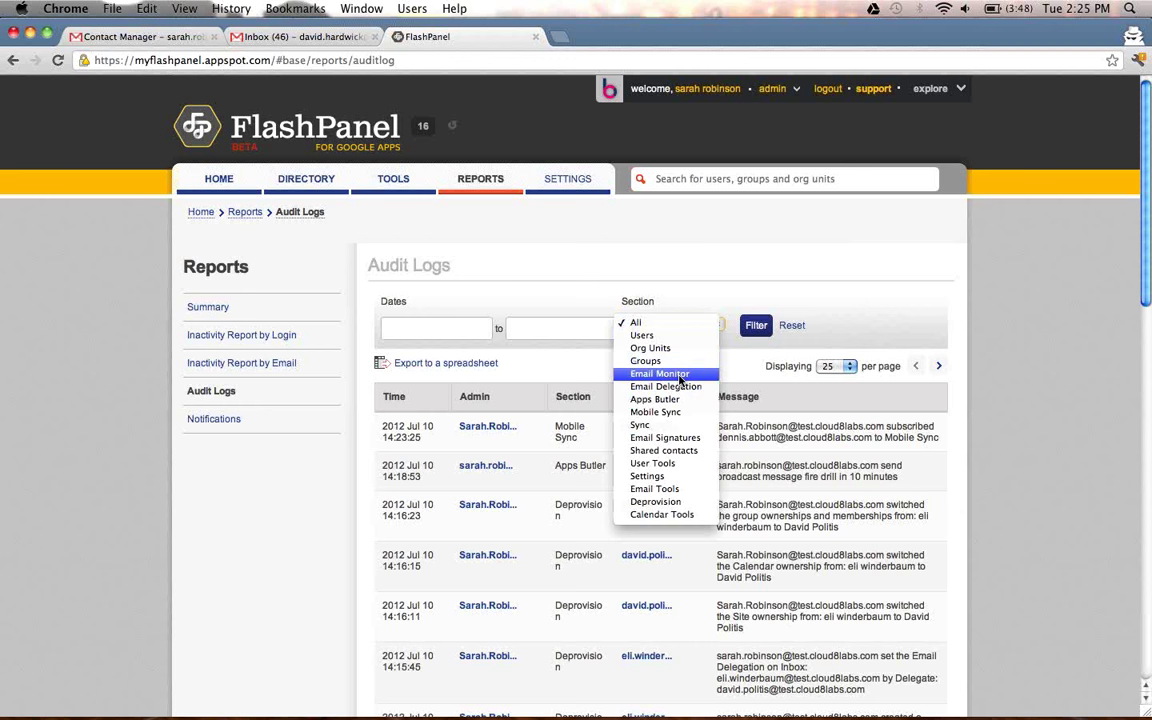
{"action": "left_click", "coordinate": [679, 375]}
{"action": "left_click", "coordinate": [752, 326]}
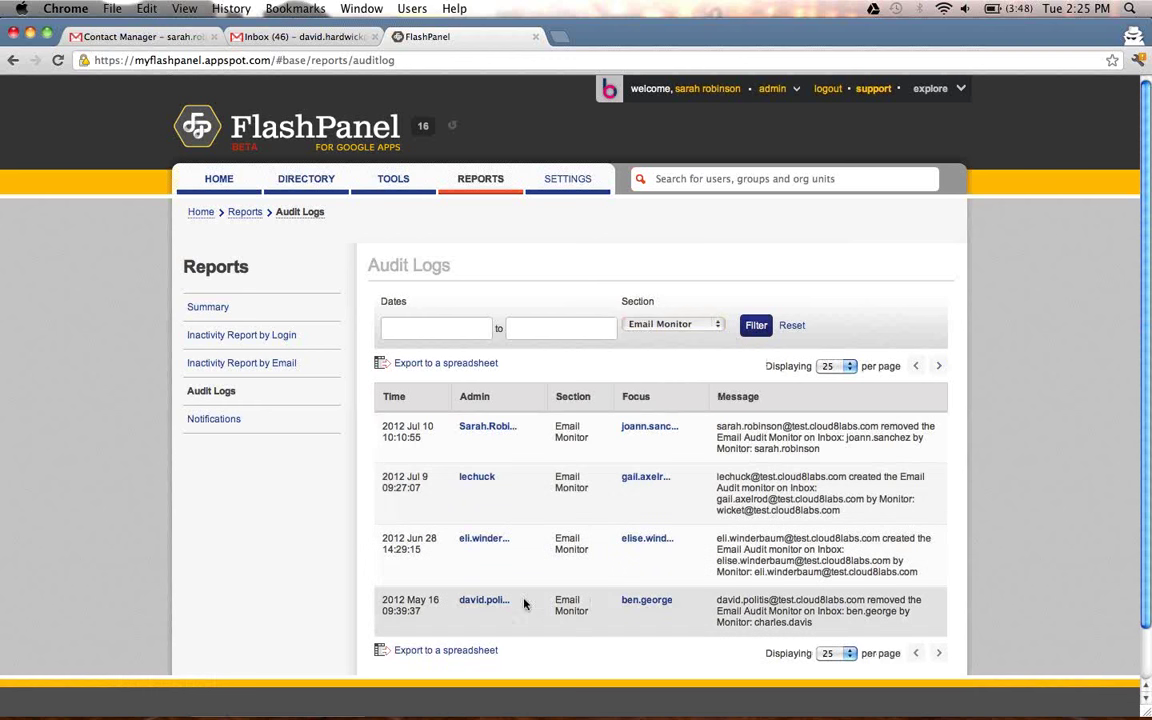
{"action": "left_click", "coordinate": [443, 364]}
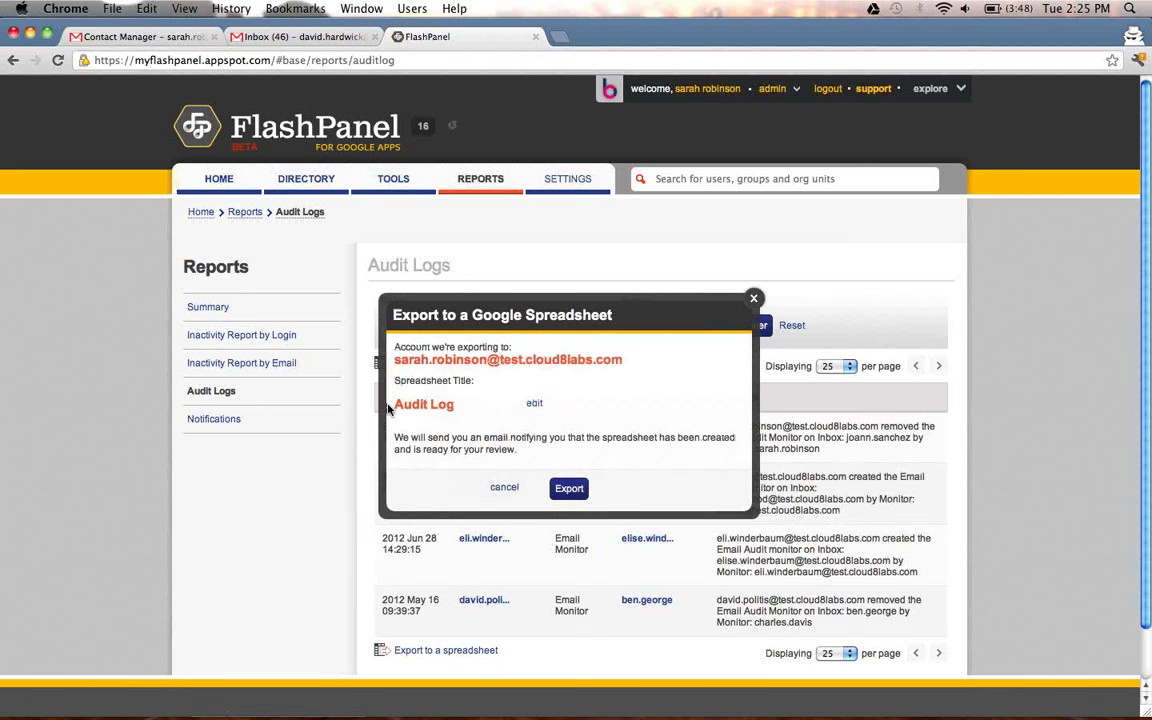
{"action": "left_click", "coordinate": [754, 299]}
Check the Notifications report's status filter options without changing them, then go to Settings.
{"action": "left_click", "coordinate": [261, 427]}
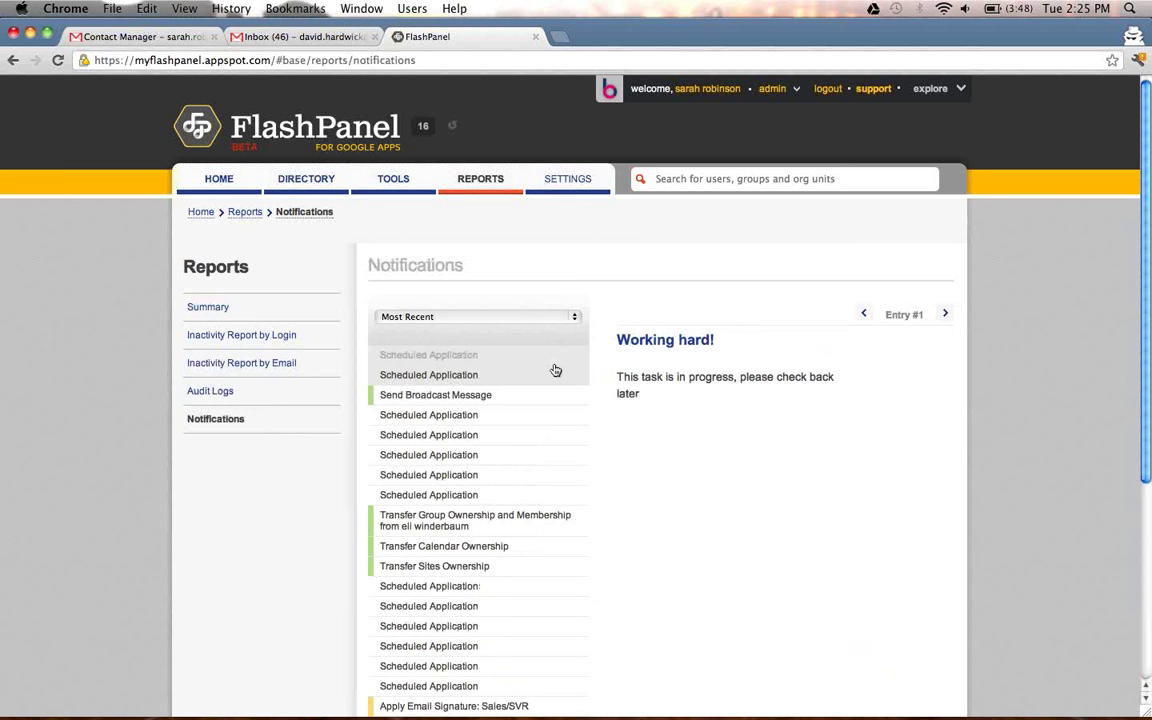
{"action": "left_click", "coordinate": [535, 317]}
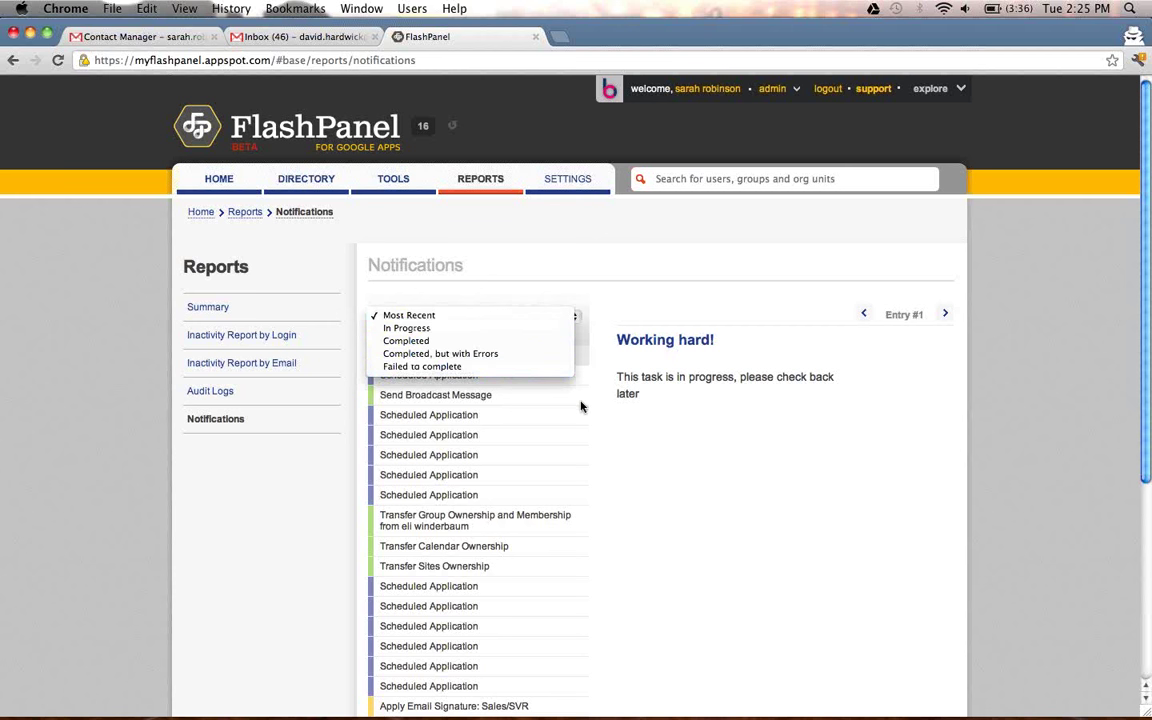
{"action": "left_click", "coordinate": [572, 244]}
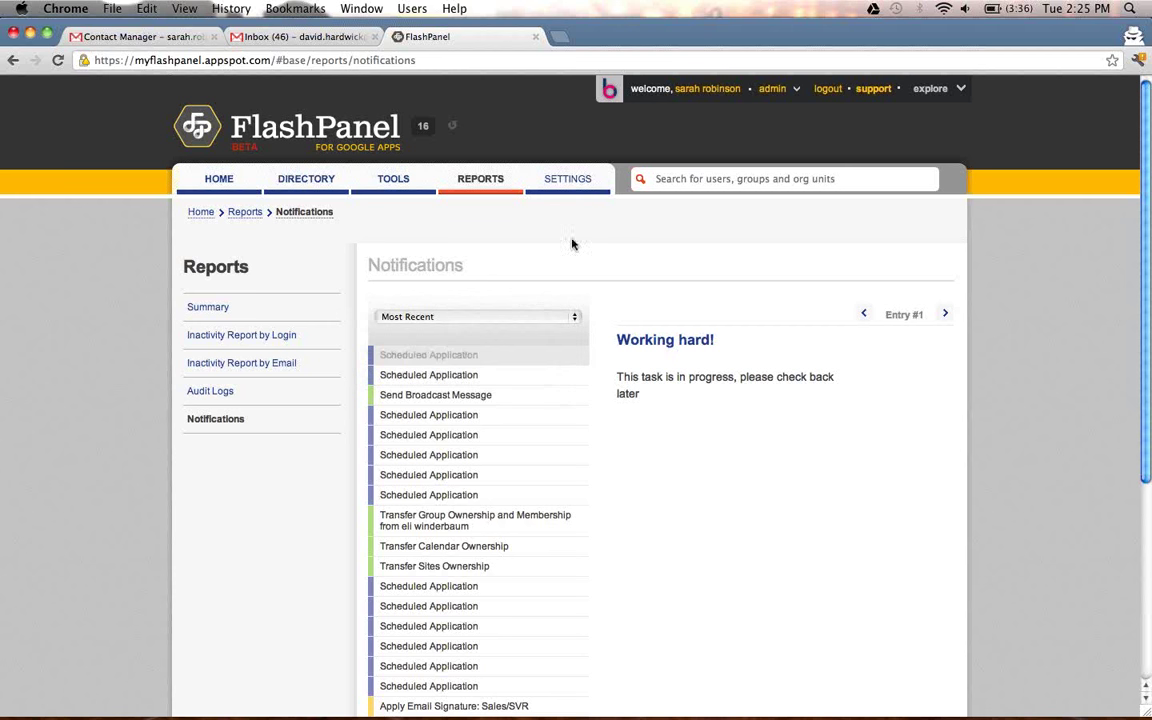
{"action": "left_click", "coordinate": [569, 180]}
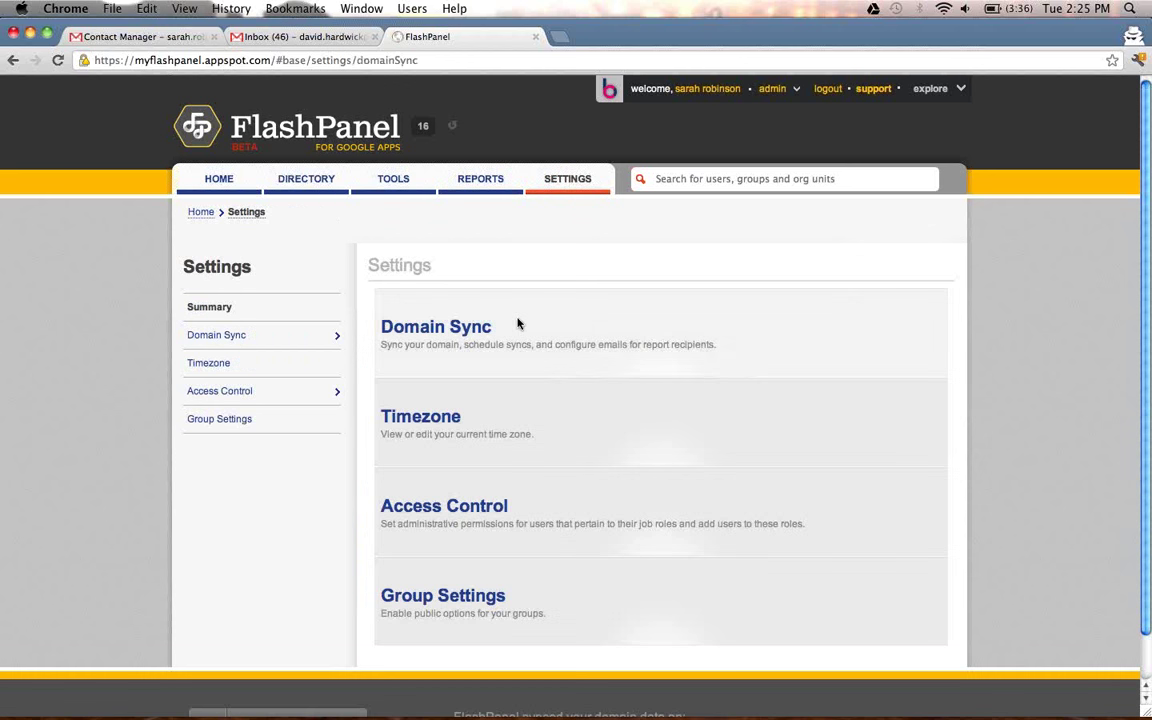
{"action": "left_click", "coordinate": [519, 323]}
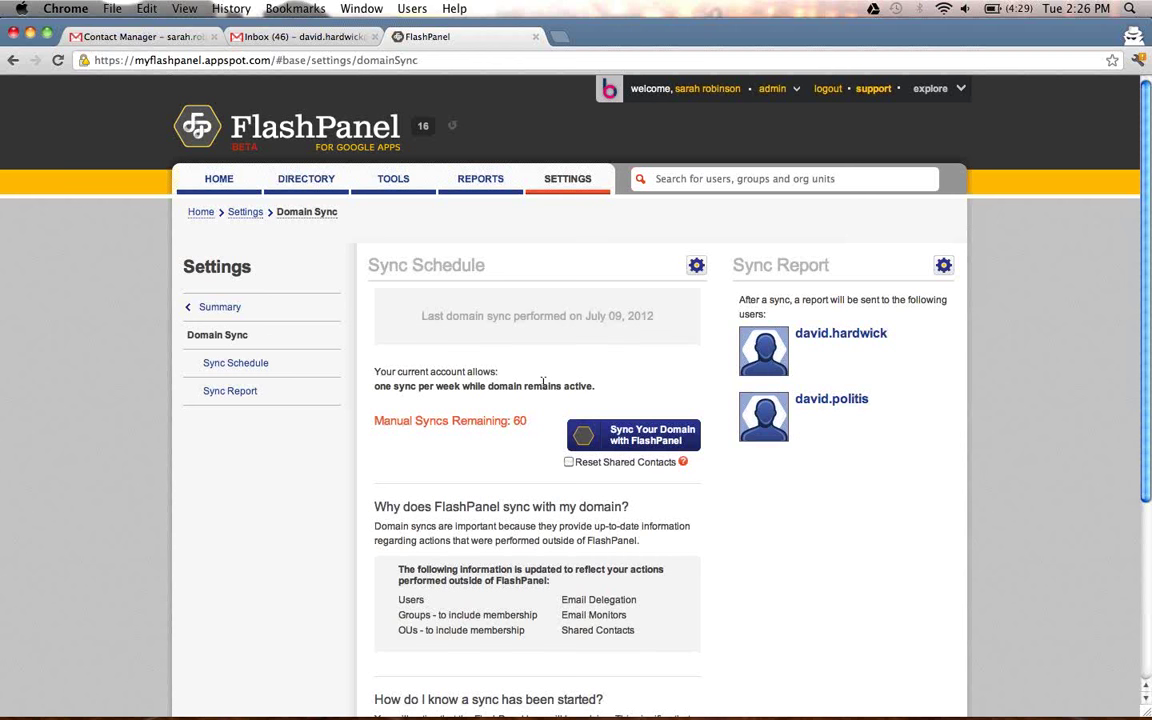
{"action": "left_click", "coordinate": [697, 268]}
{"action": "left_click", "coordinate": [943, 266]}
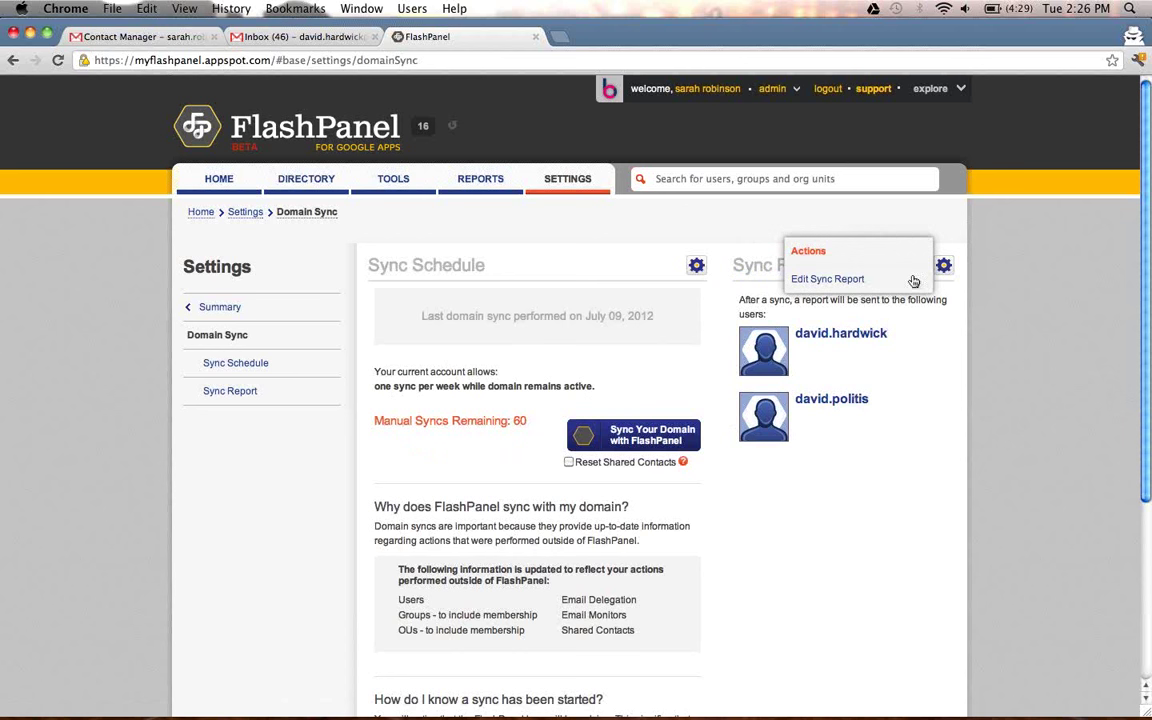
{"action": "left_click", "coordinate": [827, 279]}
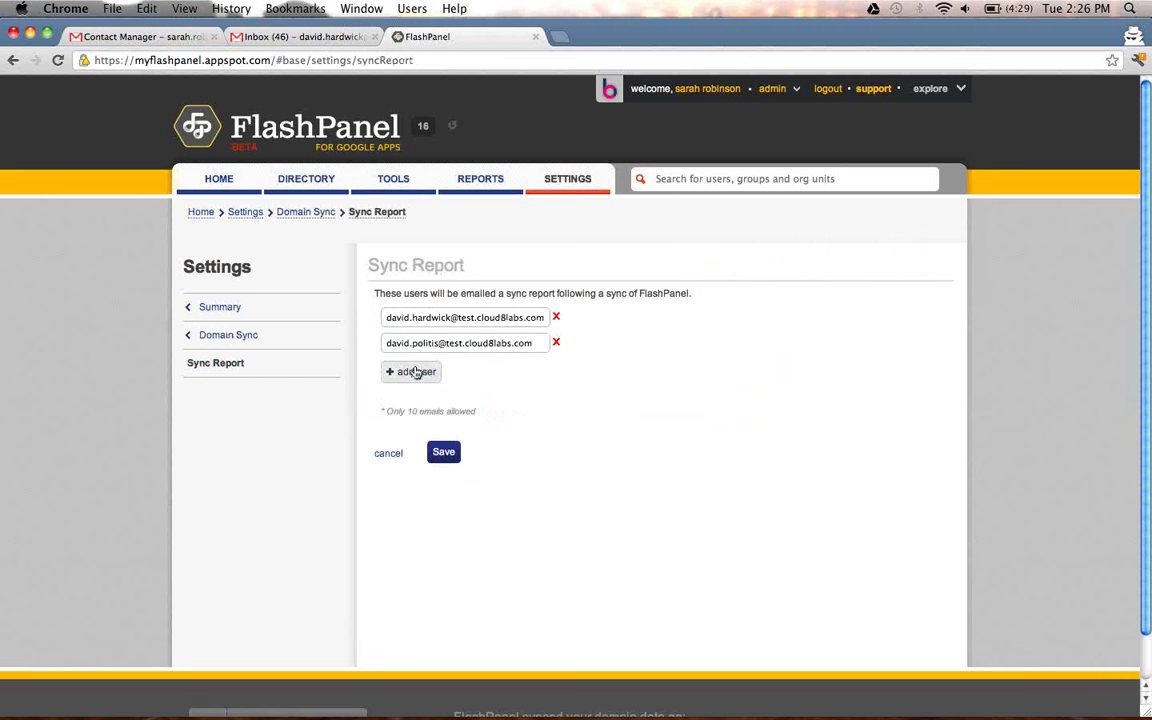
{"action": "left_click", "coordinate": [422, 372]}
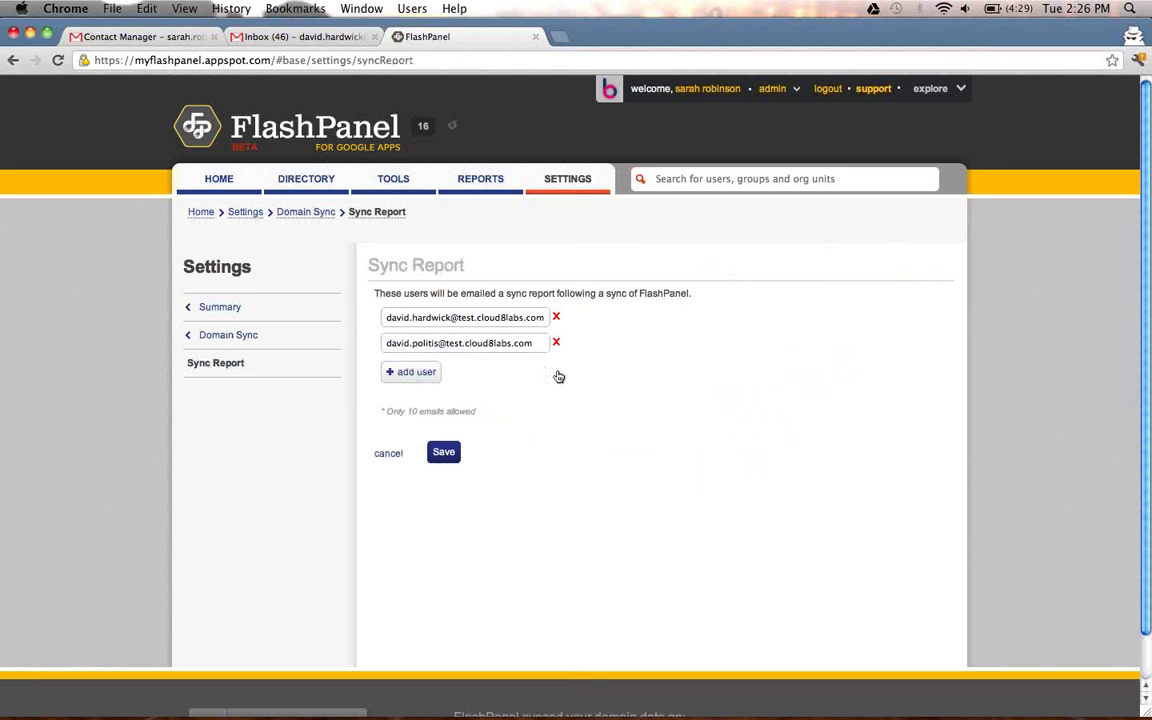
{"action": "left_click", "coordinate": [285, 312]}
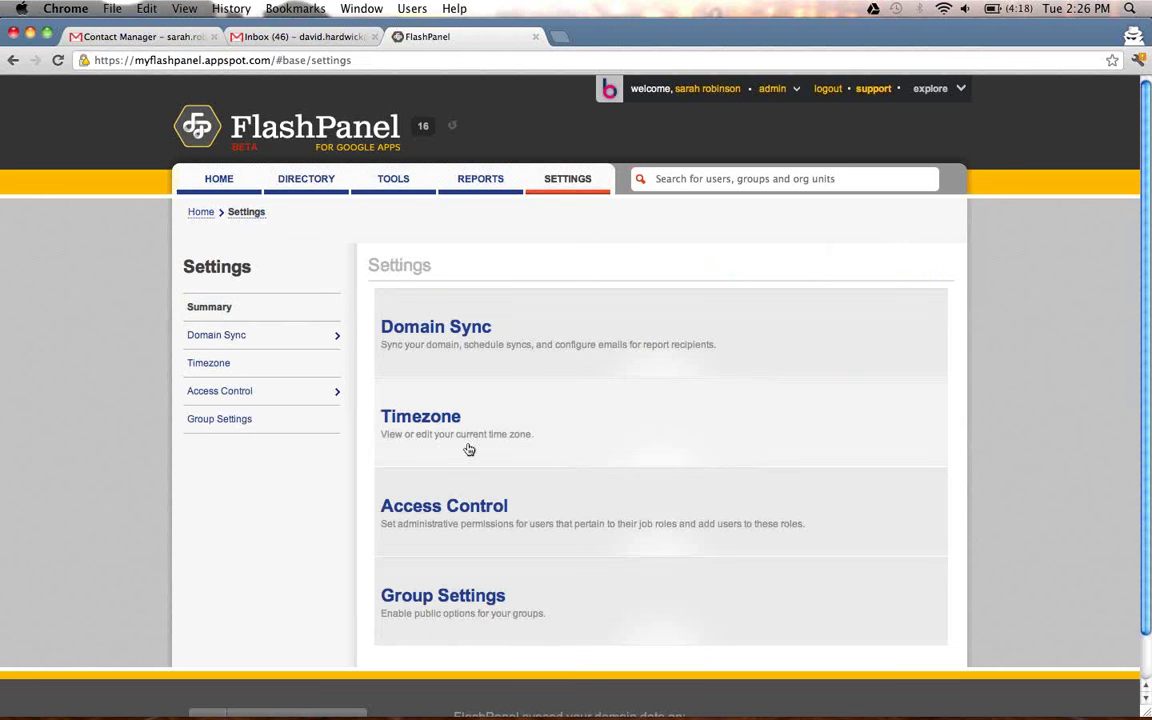
Check the America/New_York timezone setting, then go to the Access Control roles list.
{"action": "left_click", "coordinate": [469, 450]}
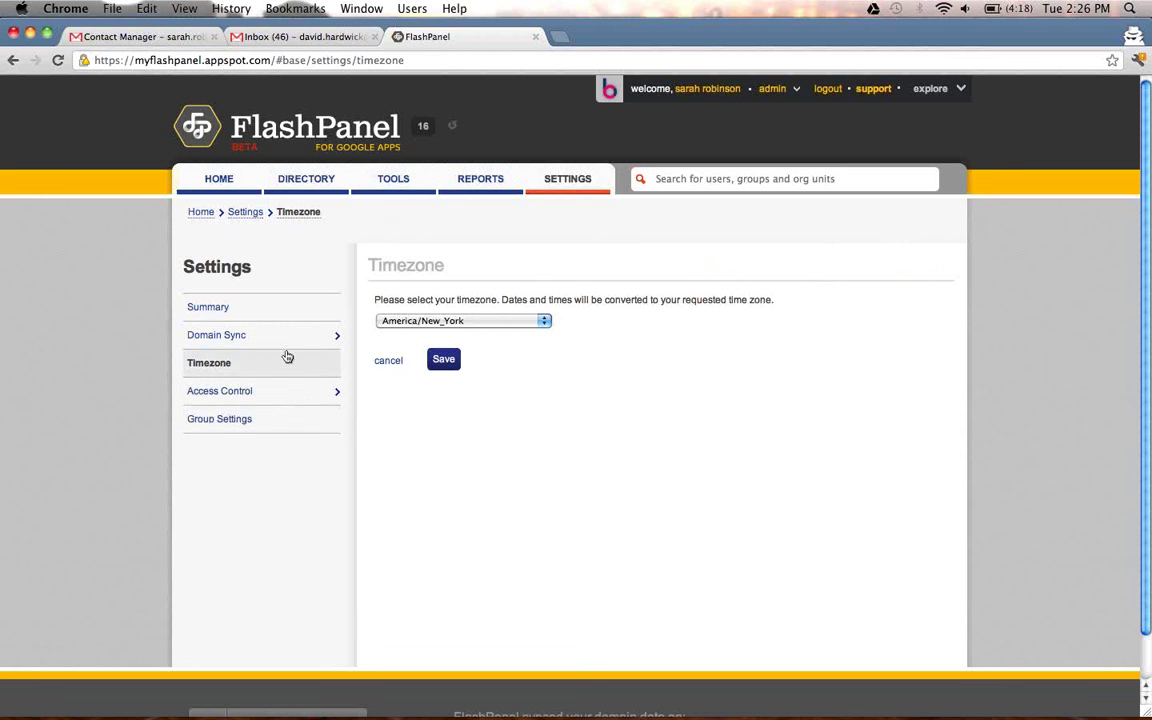
{"action": "left_click", "coordinate": [560, 178]}
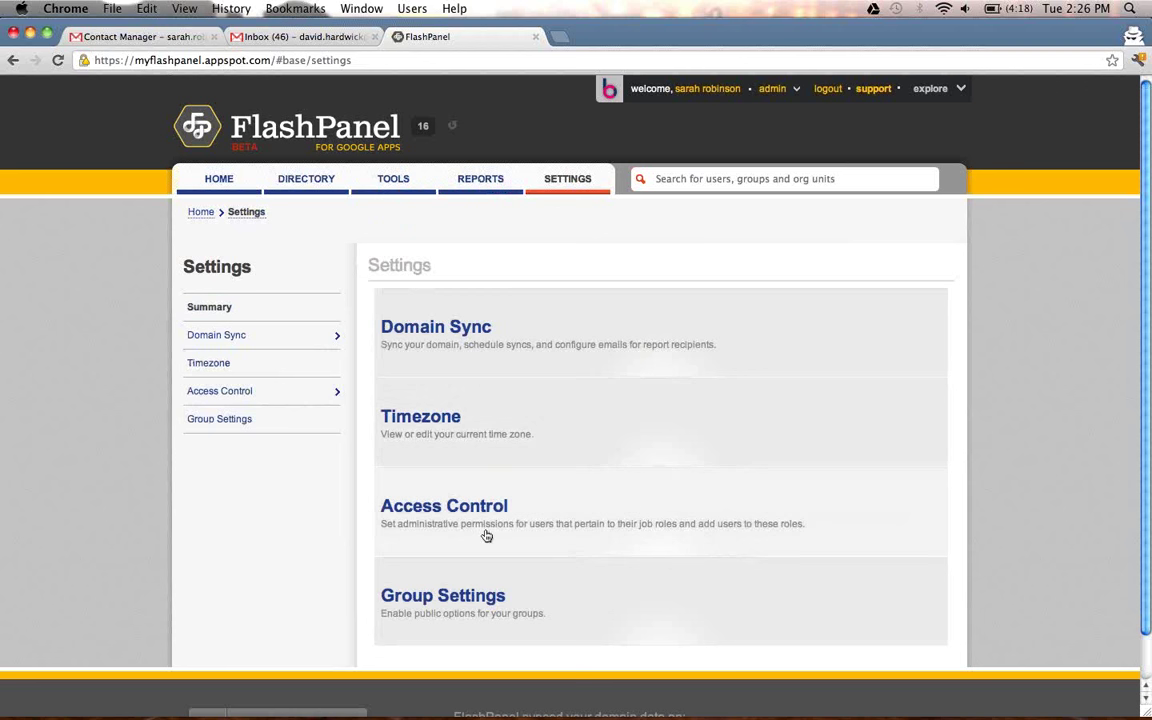
{"action": "left_click", "coordinate": [486, 533]}
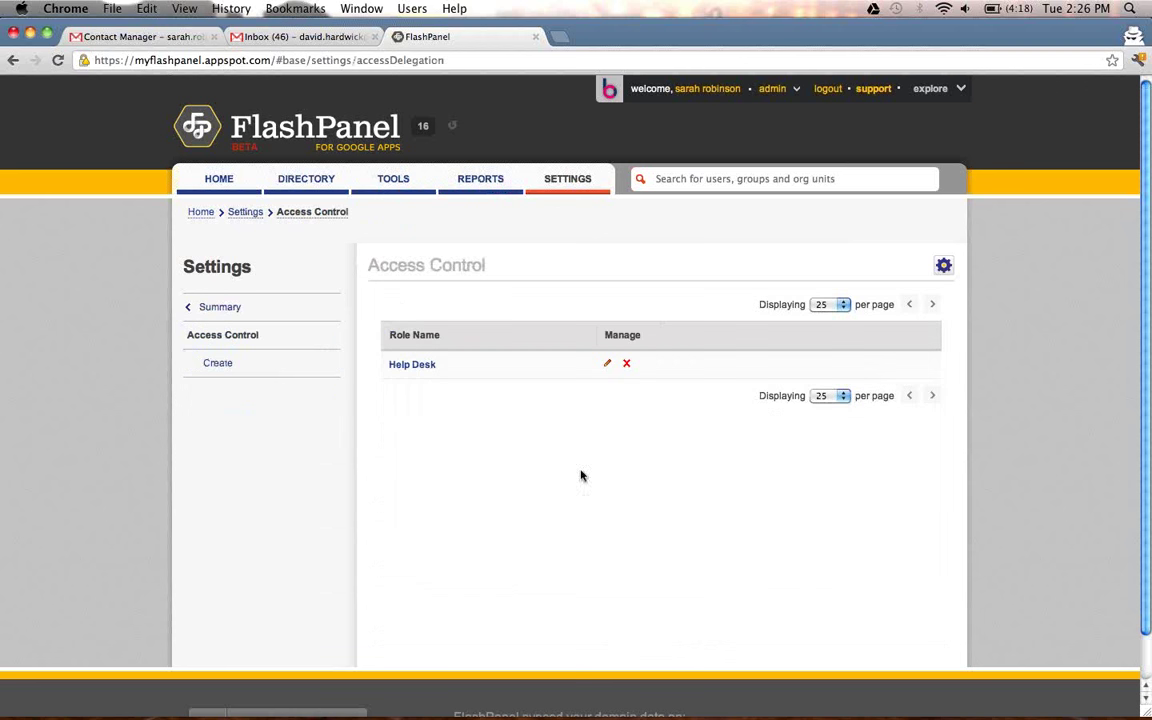
Edit the Help Desk role and review its permission settings and two assigned users.
{"action": "left_click", "coordinate": [605, 366]}
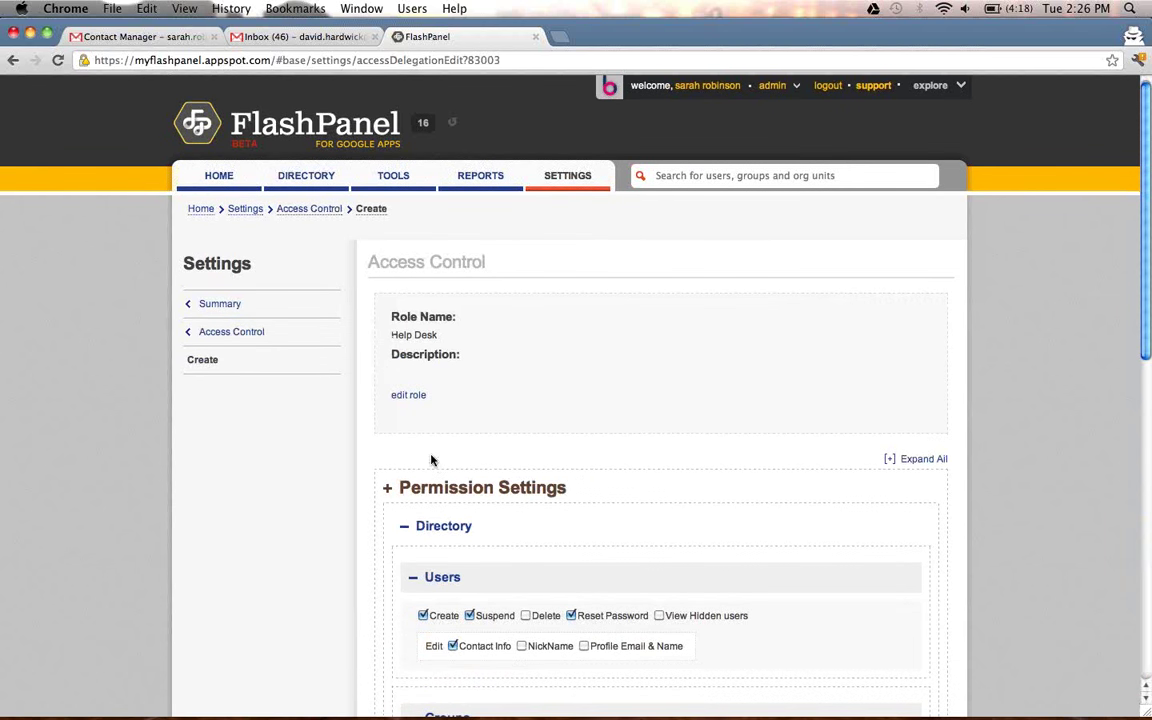
{"action": "scroll", "coordinate": [432, 460], "scroll_direction": "down", "scroll_amount": 3}
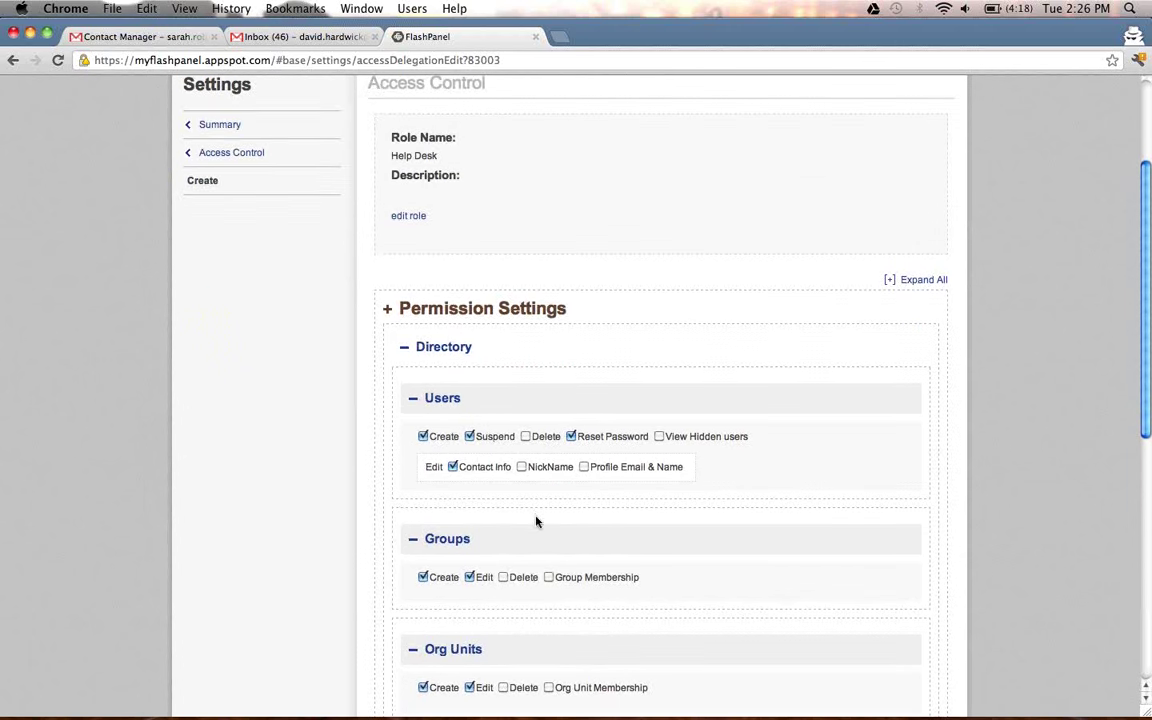
{"action": "scroll", "coordinate": [535, 521], "scroll_direction": "down", "scroll_amount": 2}
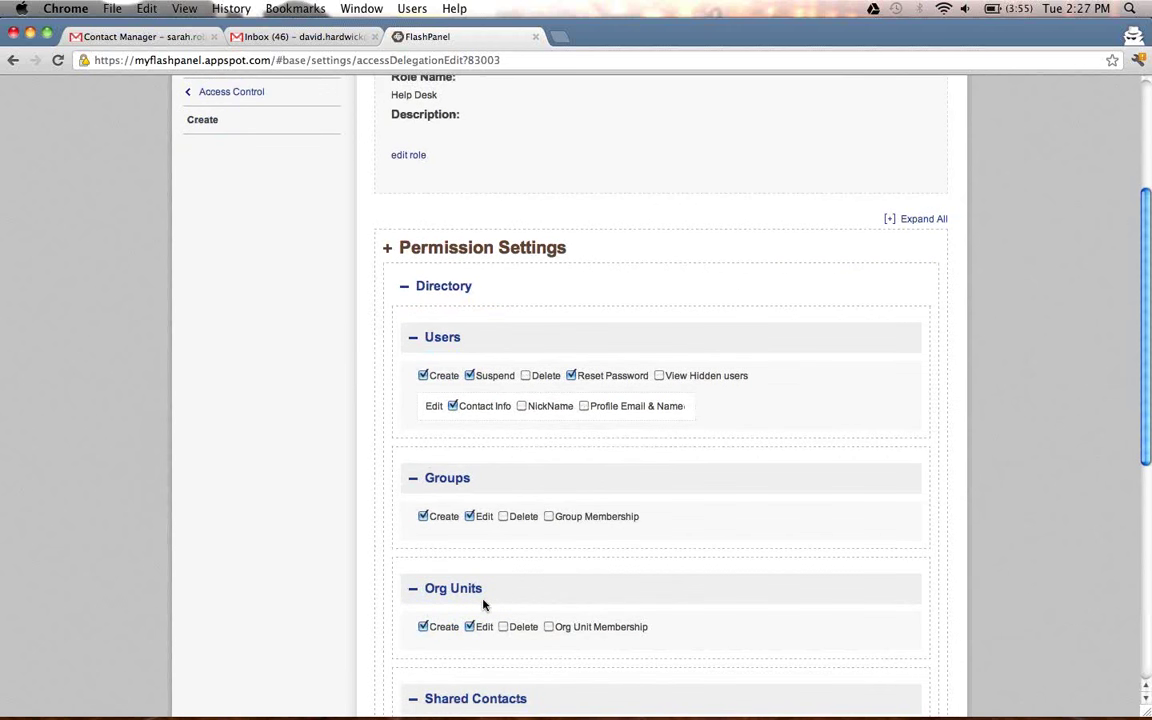
{"action": "scroll", "coordinate": [475, 604], "scroll_direction": "down", "scroll_amount": 5}
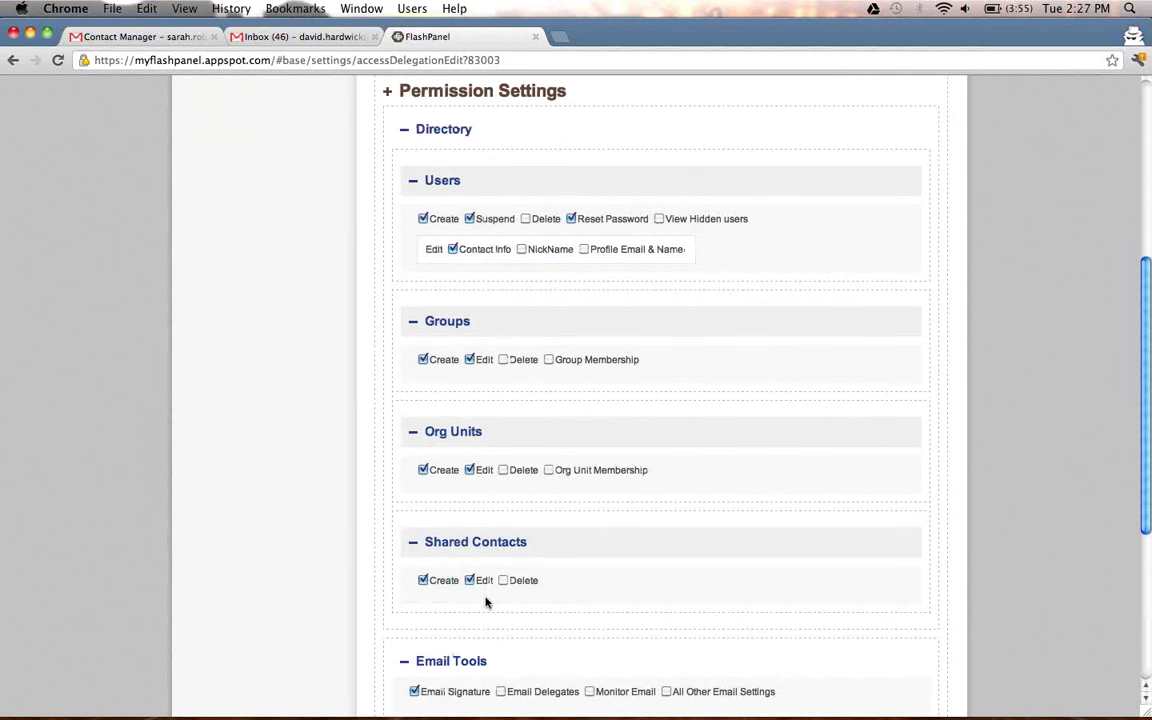
{"action": "scroll", "coordinate": [486, 602], "scroll_direction": "down", "scroll_amount": 3}
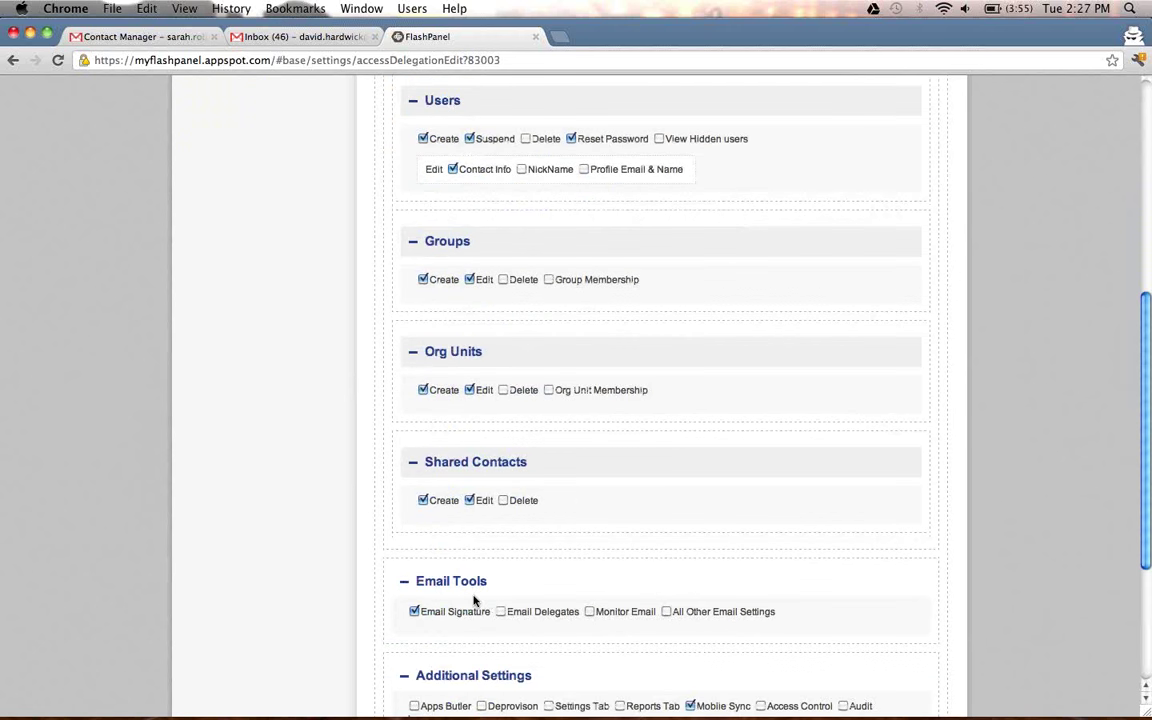
{"action": "scroll", "coordinate": [476, 596], "scroll_direction": "down", "scroll_amount": 2}
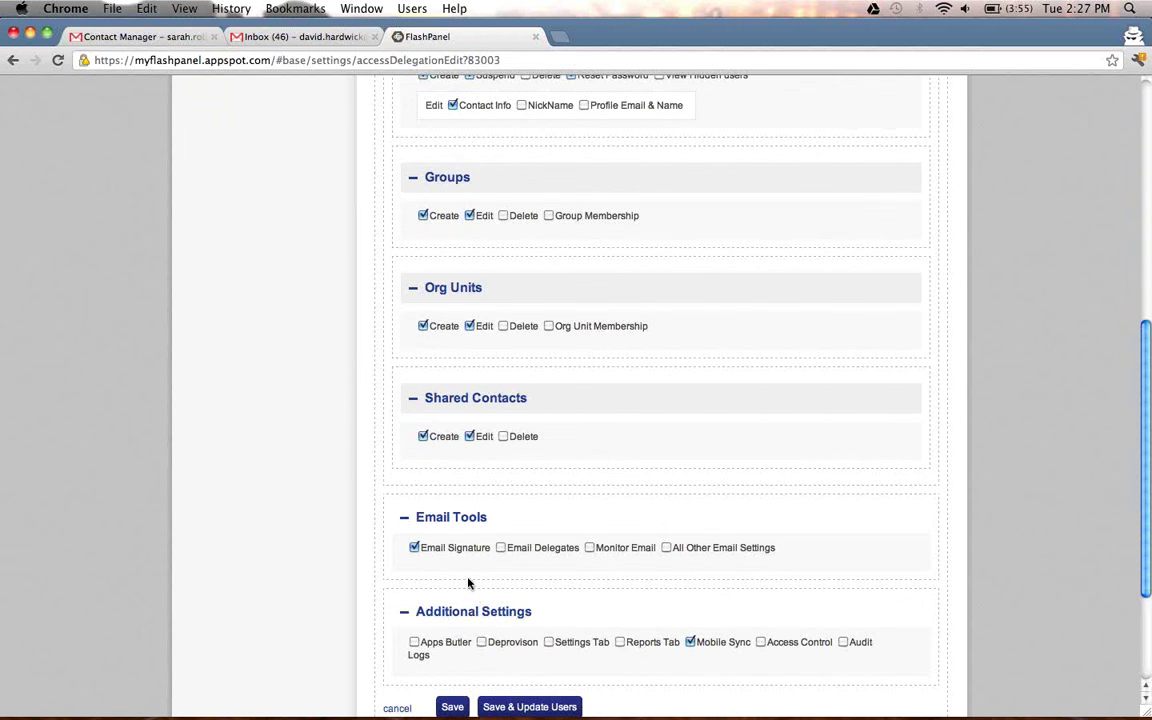
{"action": "scroll", "coordinate": [468, 583], "scroll_direction": "down", "scroll_amount": 3}
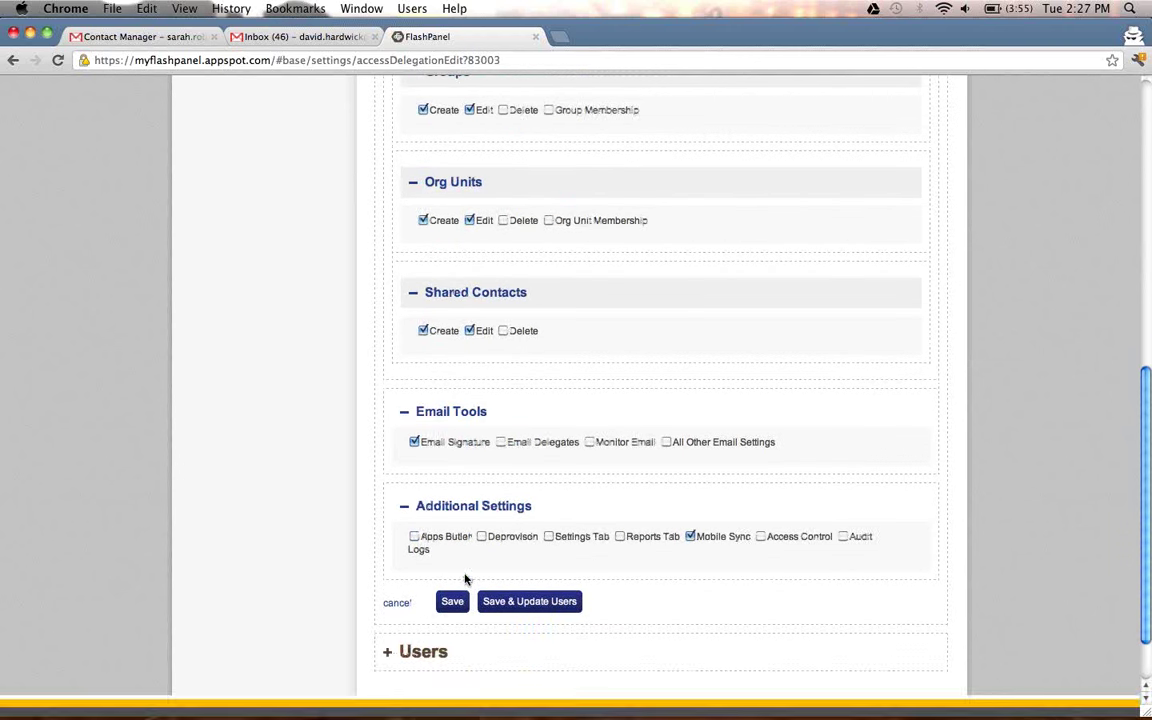
{"action": "scroll", "coordinate": [463, 649], "scroll_direction": "down", "scroll_amount": 3}
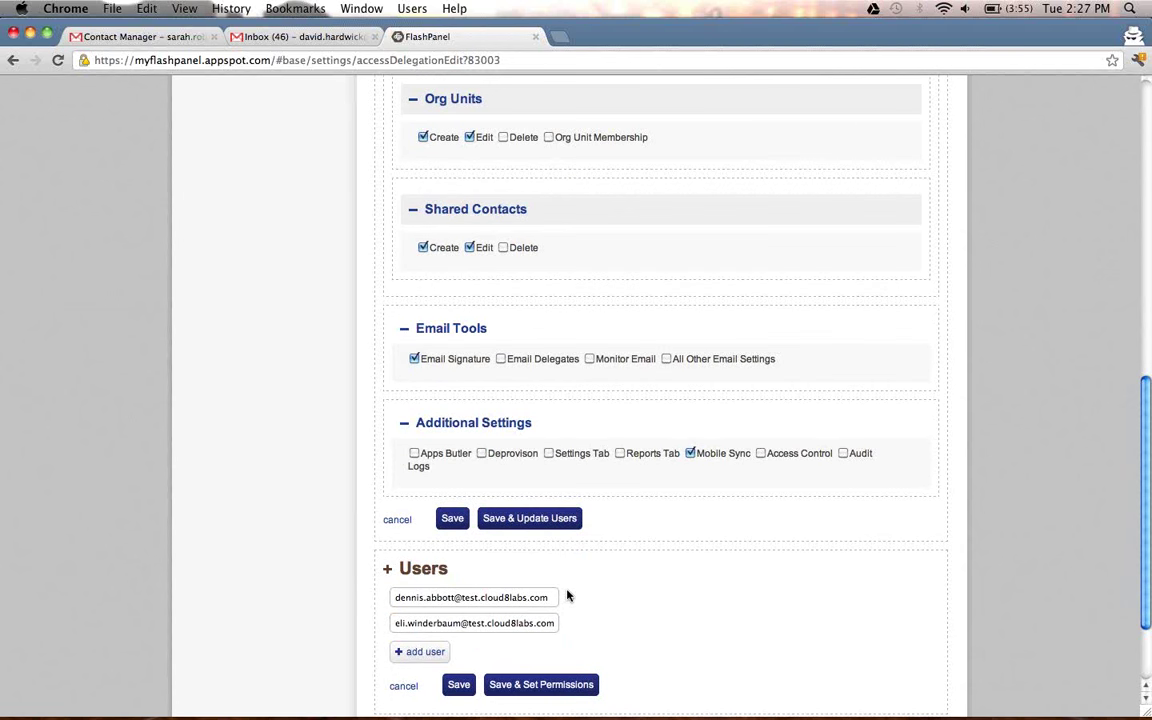
{"action": "scroll", "coordinate": [570, 597], "scroll_direction": "up", "scroll_amount": 10}
{"action": "scroll", "coordinate": [570, 597], "scroll_direction": "up", "scroll_amount": 5}
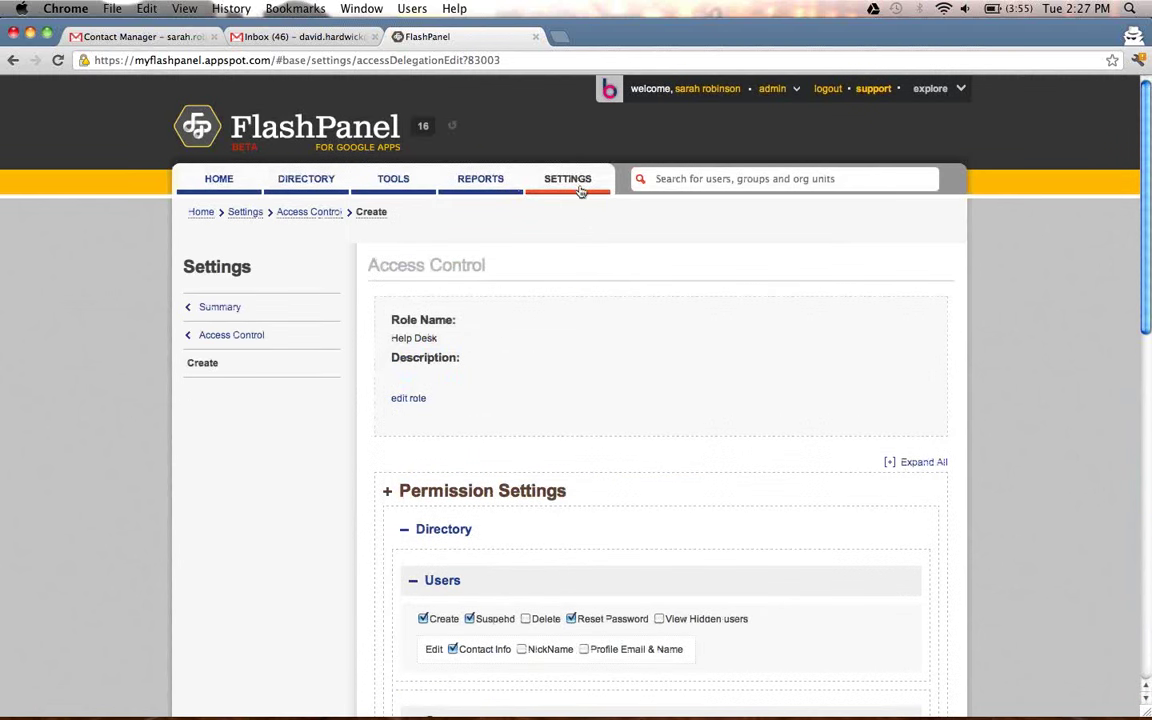
Review the Group Settings public options, return home, and open BetterCloud support in a new tab.
{"action": "left_click", "coordinate": [578, 182]}
{"action": "left_click", "coordinate": [499, 598]}
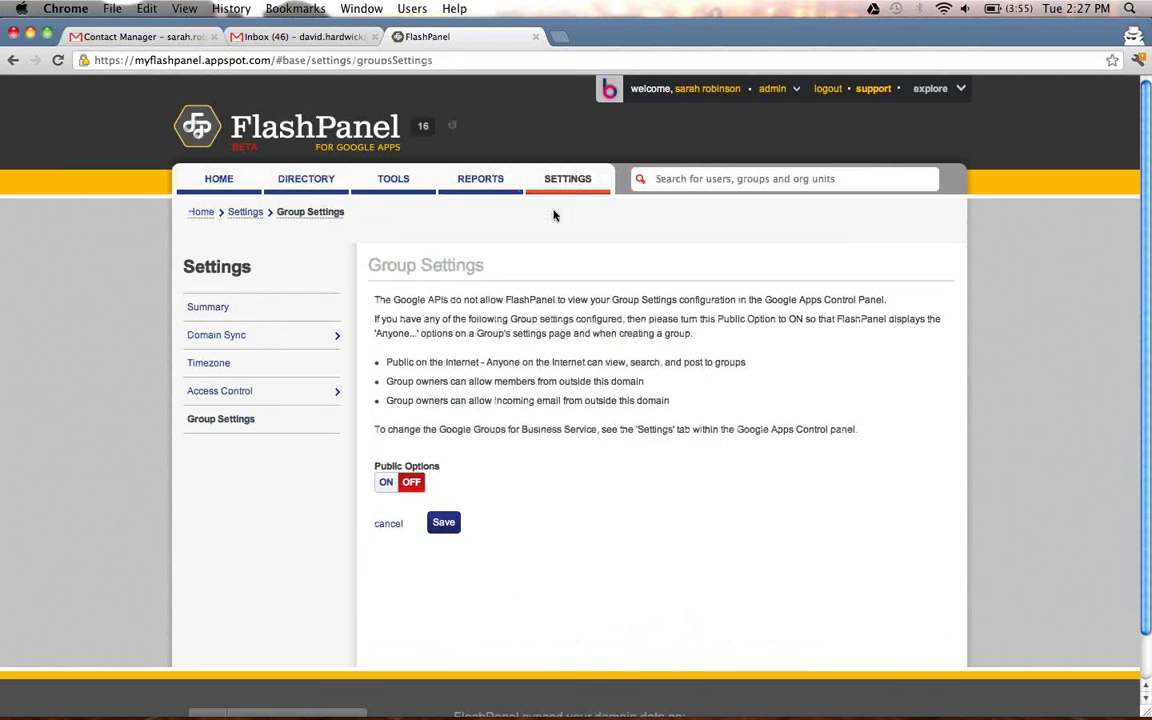
{"action": "left_click", "coordinate": [242, 185]}
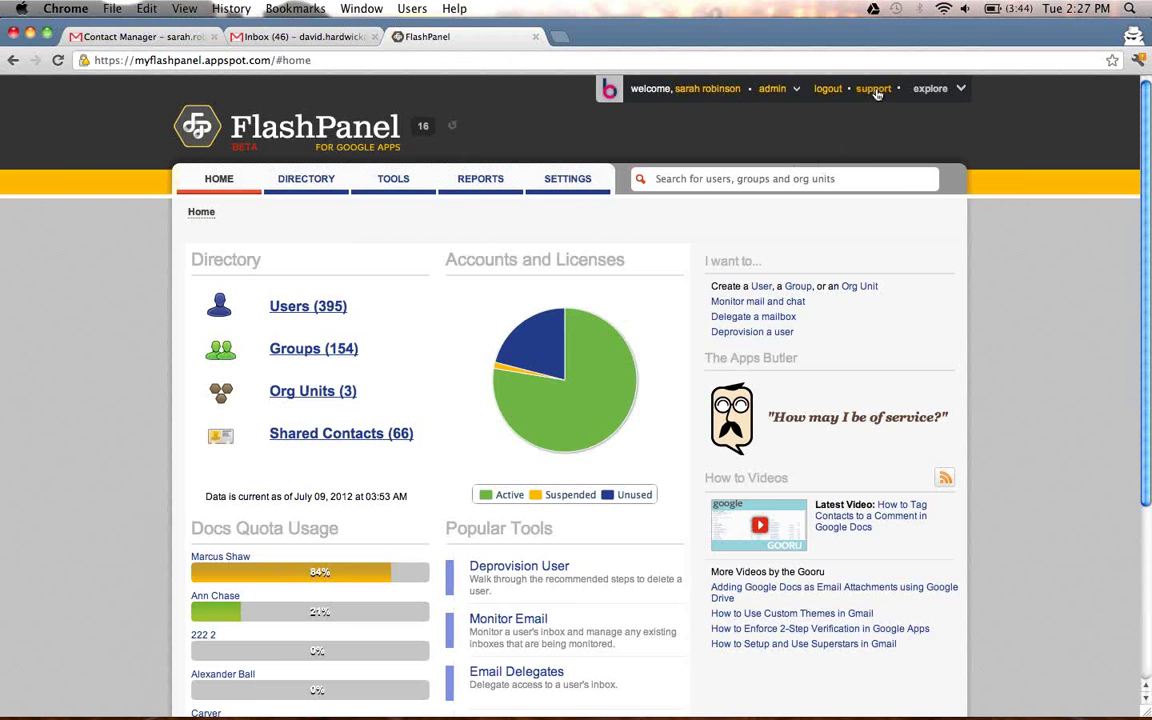
{"action": "left_click", "coordinate": [876, 91]}
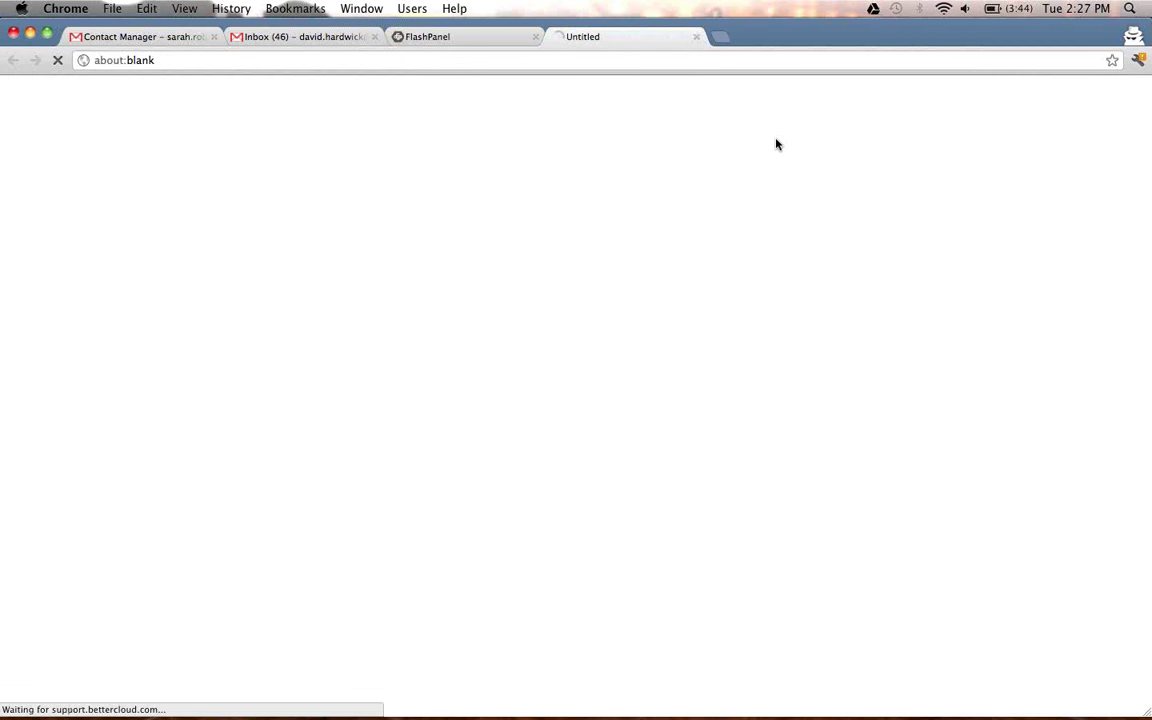